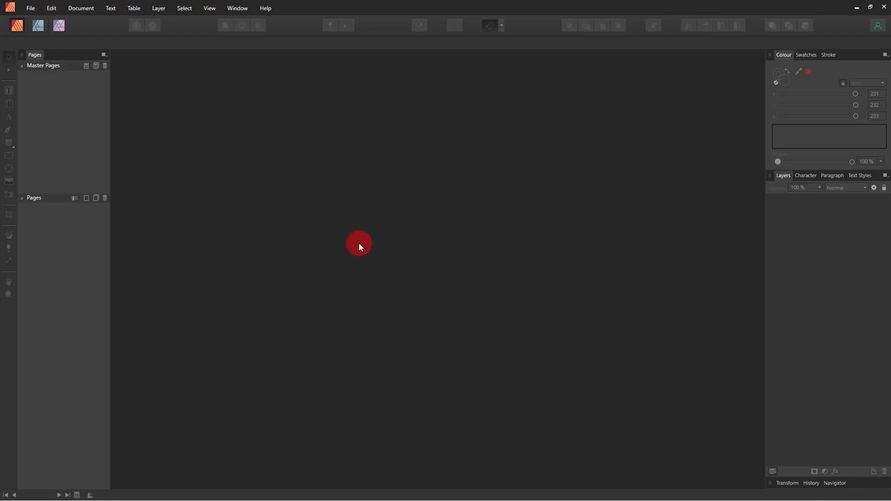
Create a single-page Press Ready A4 document with Facing pages turned off
{"action": "left_click", "coordinate": [31, 16]}
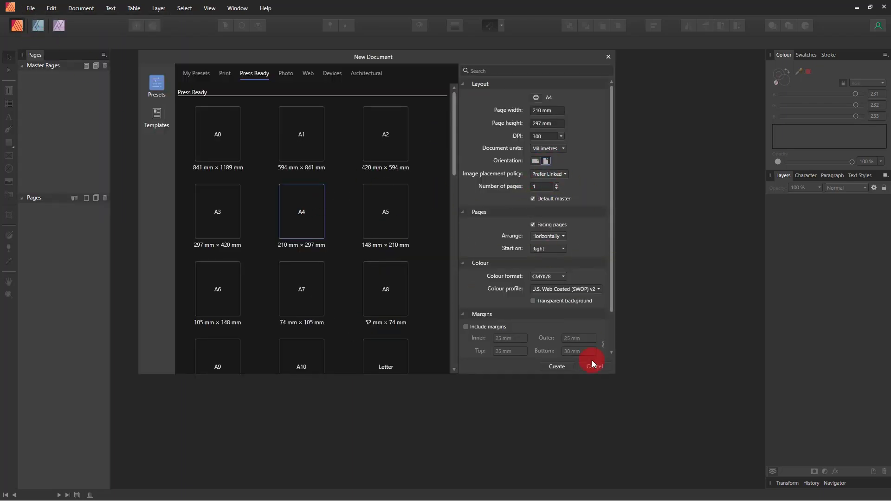
{"action": "left_click", "coordinate": [553, 224]}
{"action": "left_click", "coordinate": [557, 367]}
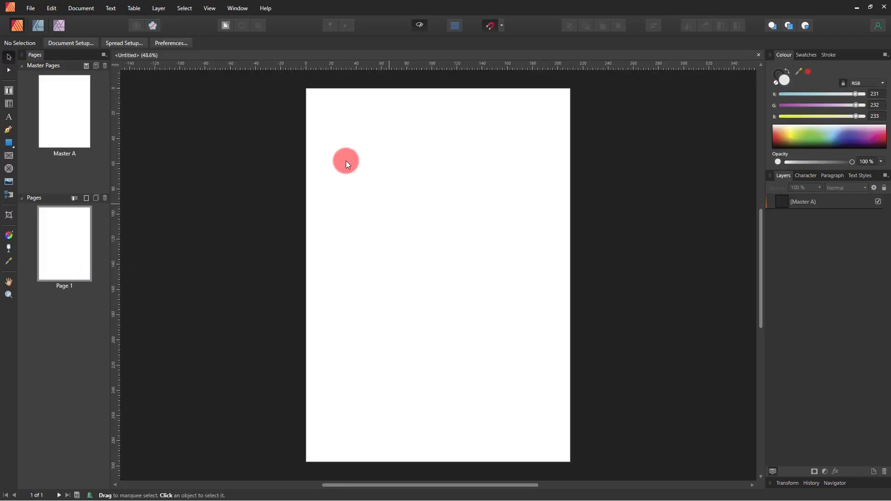
Turn on Show Guides, then add a vertical centre guide and a horizontal guide a third down
{"action": "left_click", "coordinate": [230, 196]}
{"action": "left_click_drag", "start_coordinate": [115, 217], "coordinate": [127, 199]}
{"action": "left_click_drag", "start_coordinate": [387, 484], "coordinate": [400, 485]}
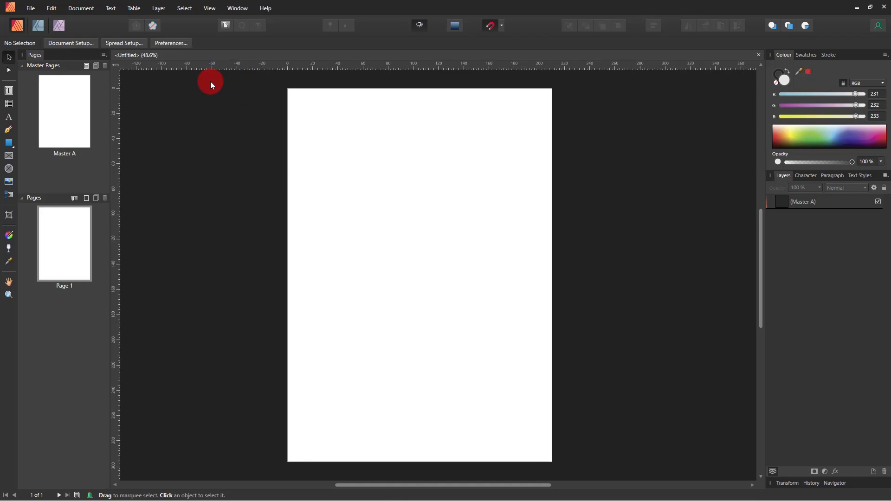
{"action": "left_click", "coordinate": [210, 8]}
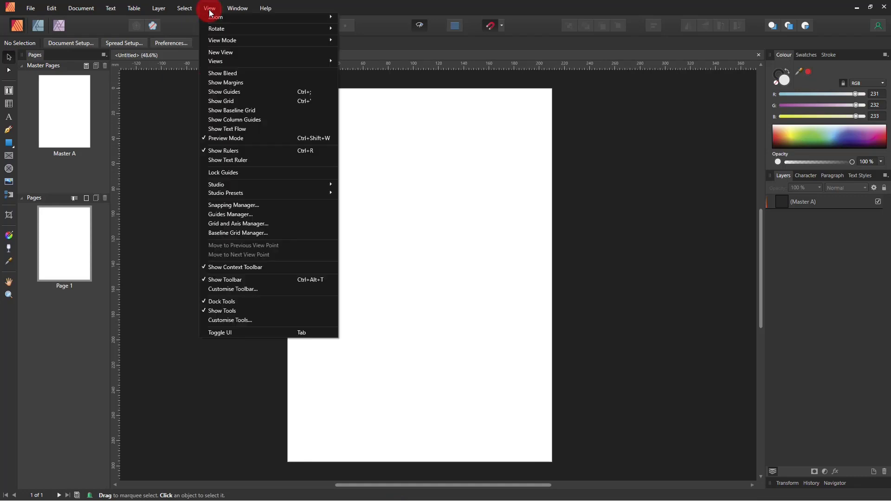
{"action": "left_click", "coordinate": [219, 99]}
{"action": "left_click_drag", "start_coordinate": [116, 221], "coordinate": [413, 215]}
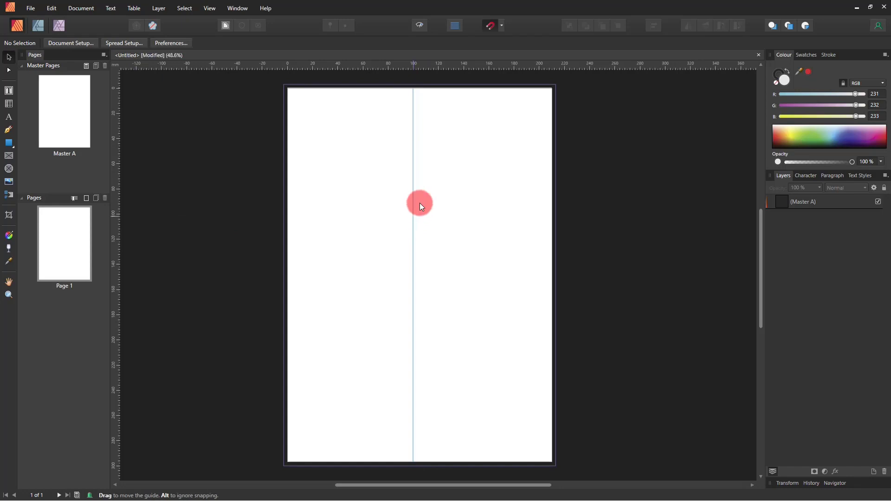
{"action": "mouse_move", "coordinate": [436, 67]}
{"action": "left_mouse_down"}
{"action": "mouse_move", "coordinate": [427, 287]}
{"action": "mouse_move", "coordinate": [431, 213]}
{"action": "left_mouse_up"}
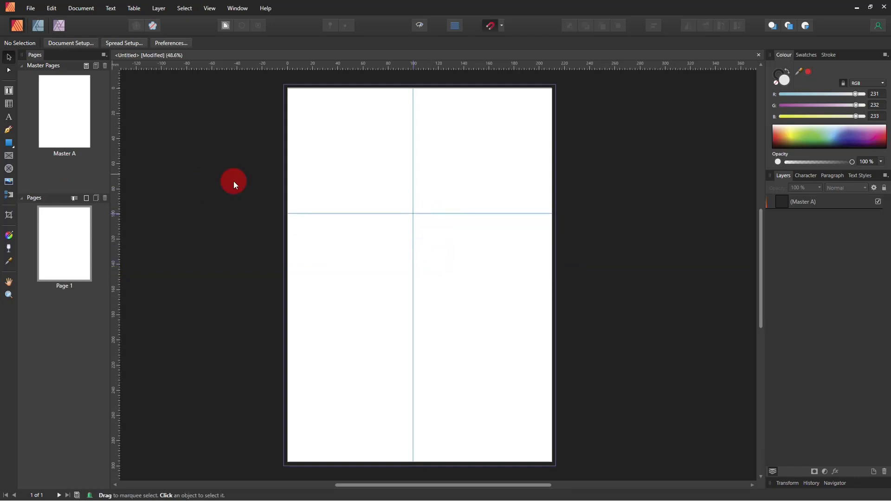
Hide and reshow the guides, then drag both back onto the rulers to delete them
{"action": "left_click", "coordinate": [209, 8]}
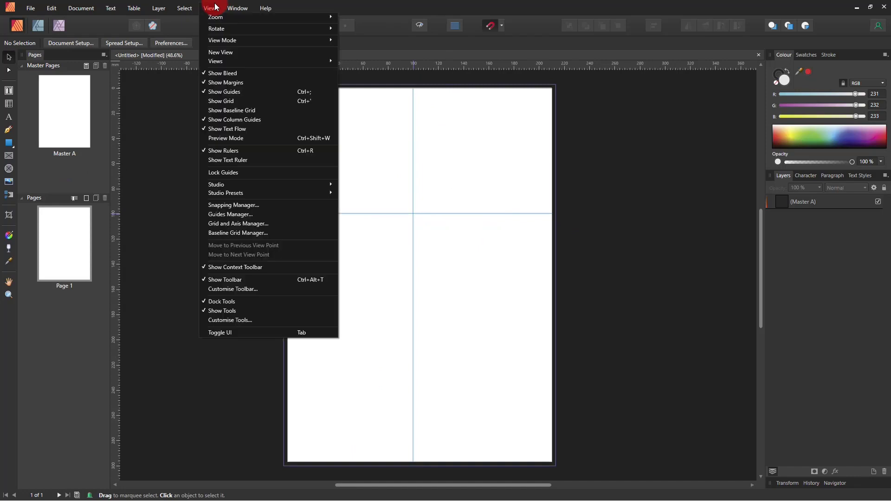
{"action": "left_click", "coordinate": [244, 91]}
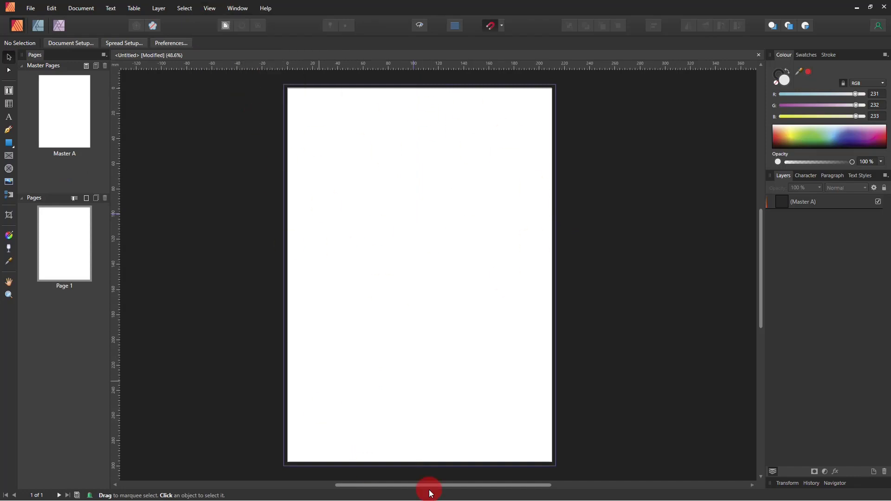
{"action": "left_click", "coordinate": [203, 11]}
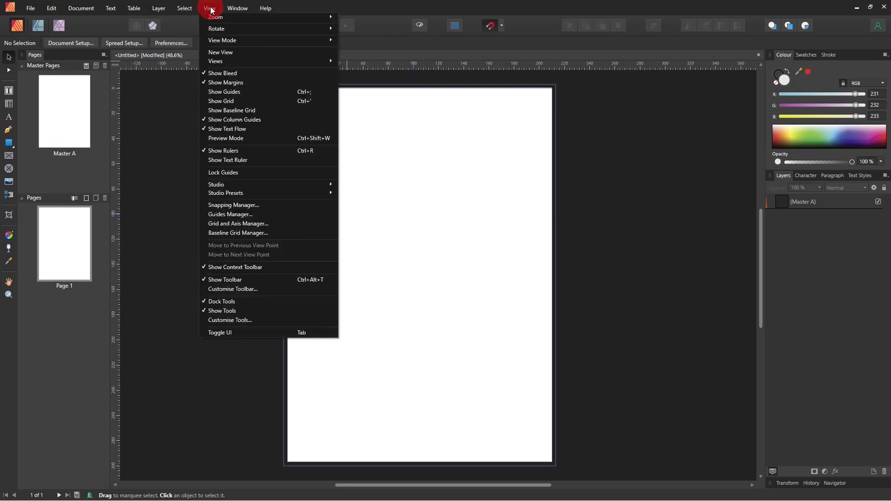
{"action": "left_click", "coordinate": [220, 93]}
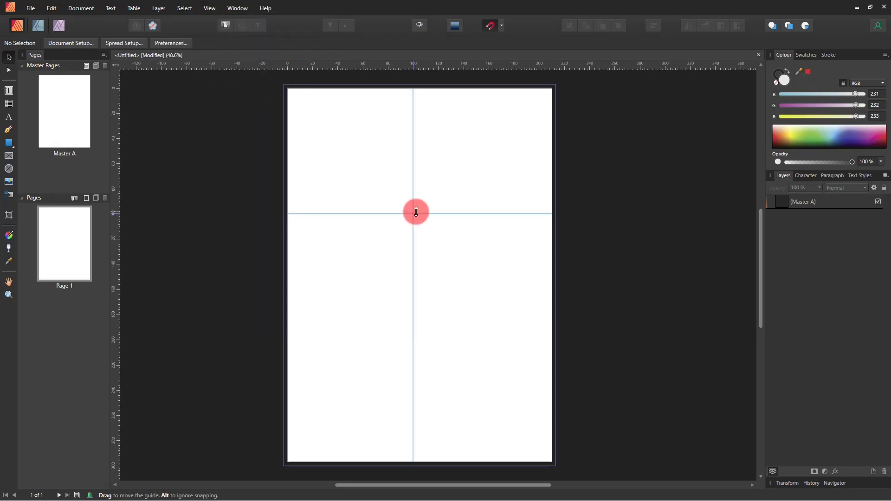
{"action": "left_click_drag", "start_coordinate": [412, 205], "coordinate": [48, 218]}
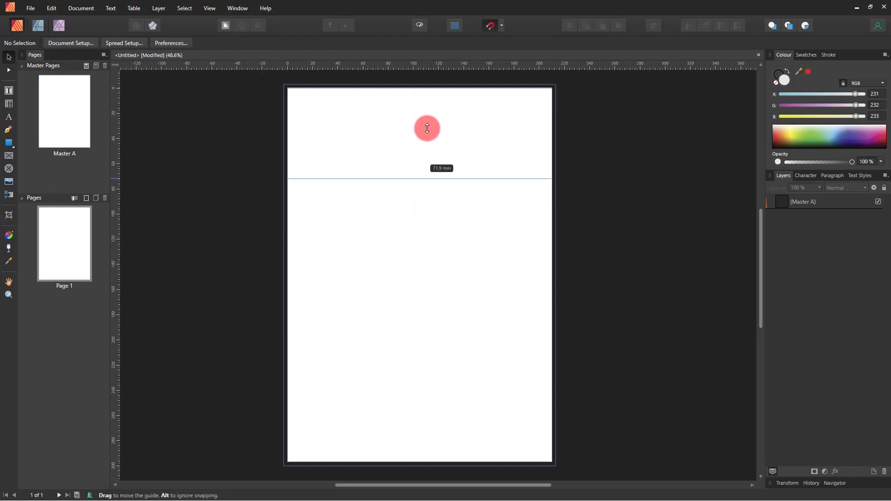
{"action": "left_click_drag", "start_coordinate": [420, 213], "coordinate": [434, 32]}
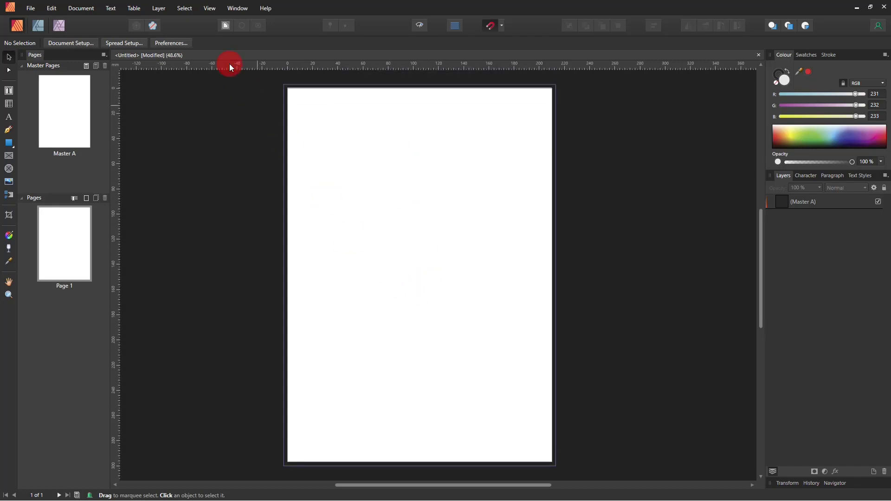
{"action": "left_click", "coordinate": [196, 14]}
{"action": "mouse_move", "coordinate": [209, 8]}
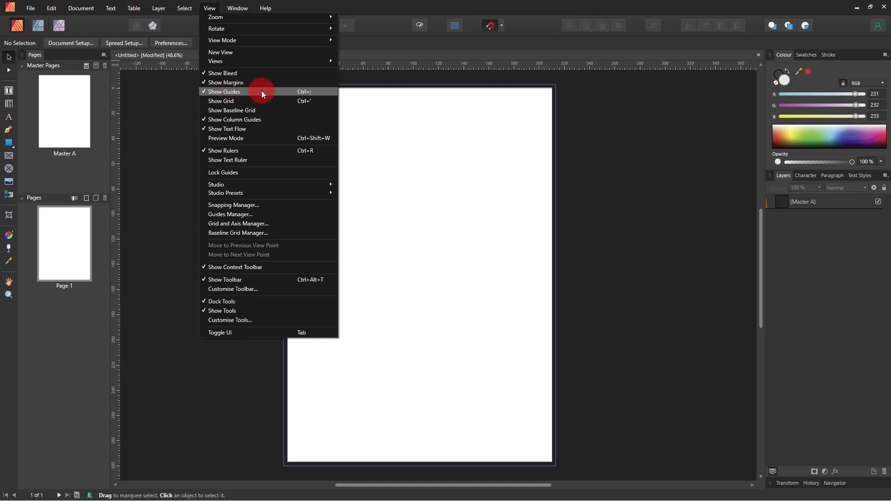
{"action": "left_click", "coordinate": [696, 139]}
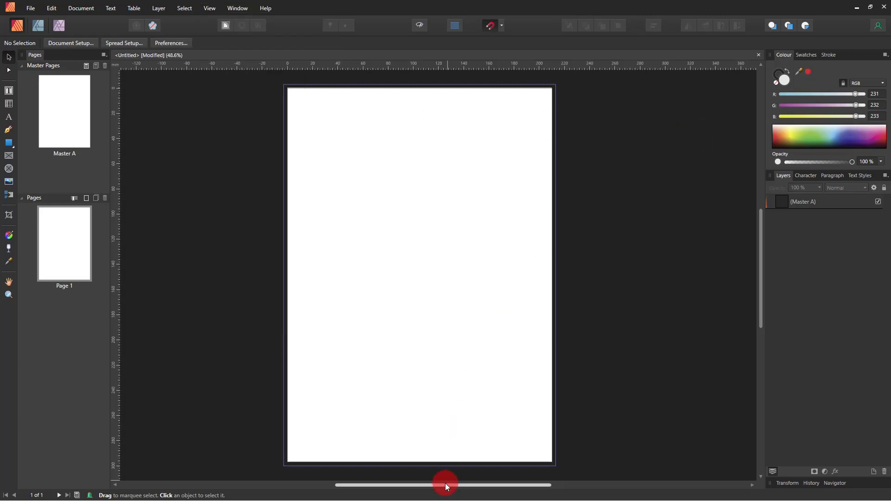
{"action": "left_click_drag", "start_coordinate": [445, 483], "coordinate": [435, 471]}
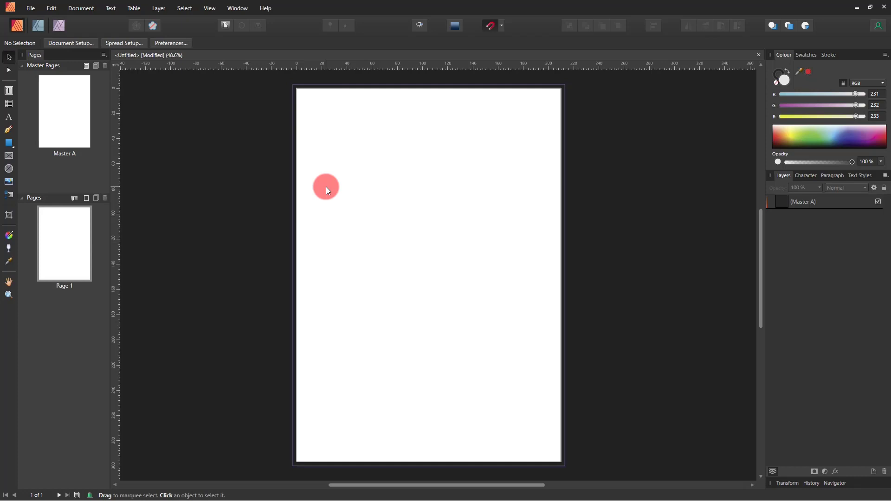
{"action": "scroll", "coordinate": [326, 187], "scroll_direction": "up", "scroll_amount": 1}
{"action": "scroll", "coordinate": [326, 187], "scroll_direction": "down", "scroll_amount": 2}
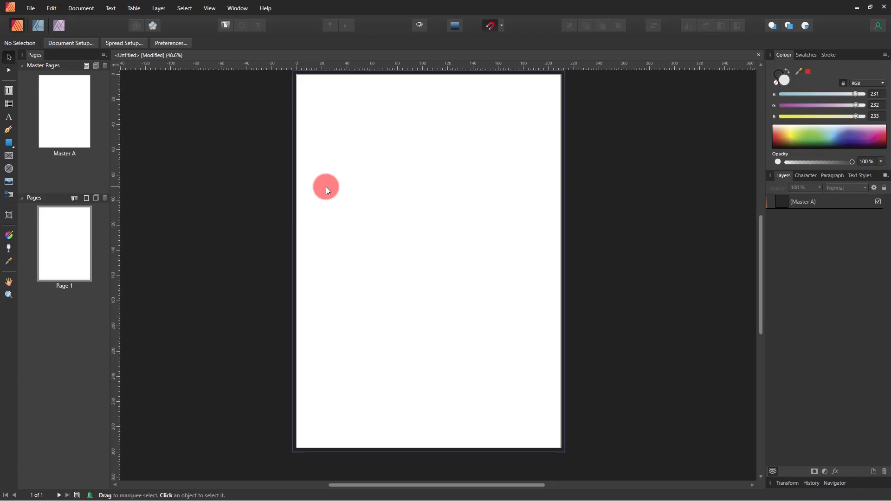
{"action": "scroll", "coordinate": [326, 186], "scroll_direction": "up", "scroll_amount": 1}
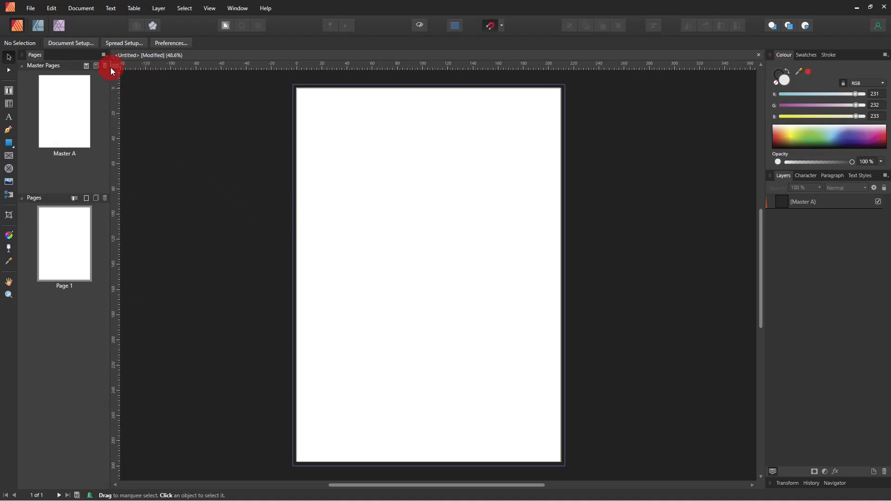
{"action": "mouse_move", "coordinate": [114, 111]}
{"action": "left_mouse_down"}
{"action": "mouse_move", "coordinate": [300, 104]}
{"action": "mouse_move", "coordinate": [424, 116]}
{"action": "left_mouse_up"}
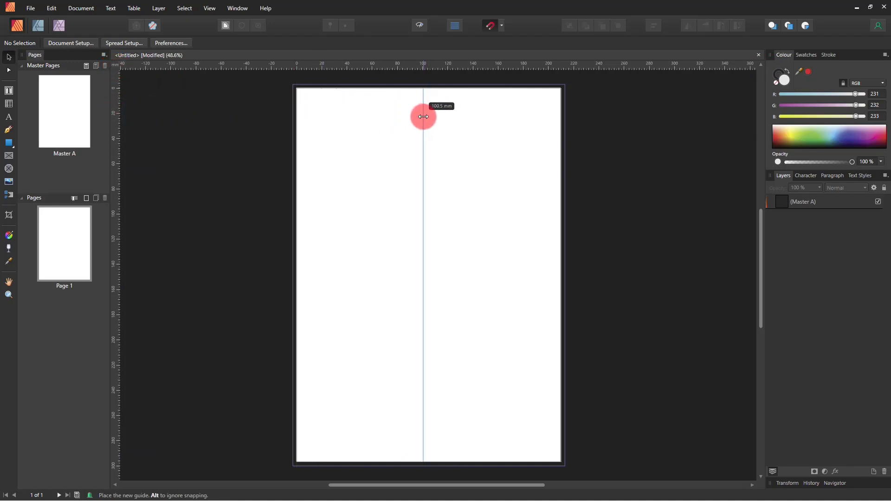
{"action": "left_click_drag", "start_coordinate": [423, 117], "coordinate": [143, 113]}
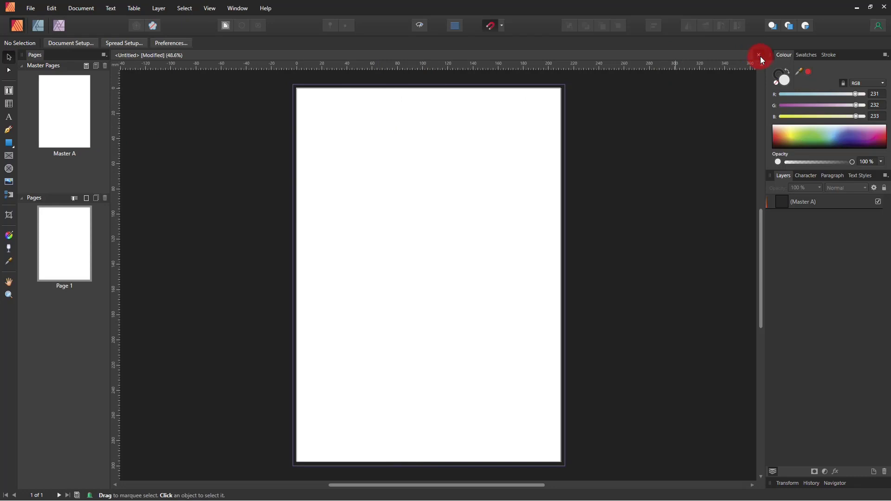
Discard the document; create a Pixels A4 page, no facing pages, with a centre vertical guide
{"action": "left_click", "coordinate": [759, 55]}
{"action": "left_click", "coordinate": [440, 262]}
{"action": "left_click", "coordinate": [31, 8]}
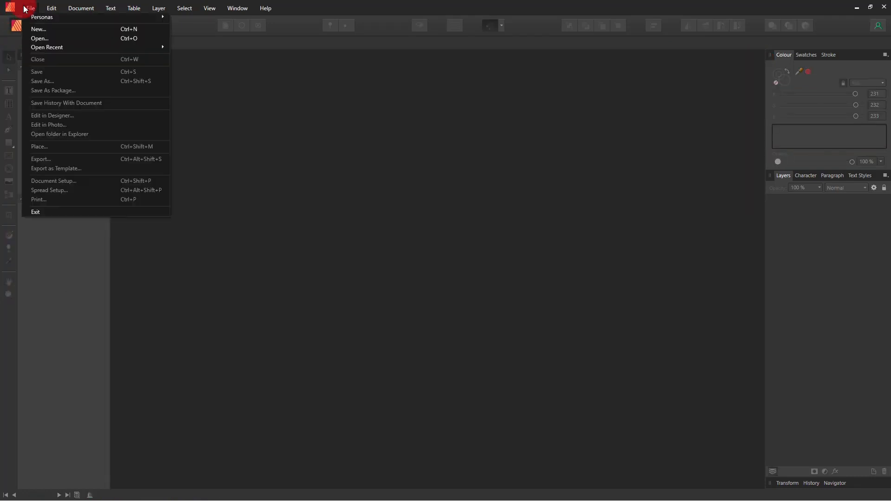
{"action": "left_click", "coordinate": [32, 31]}
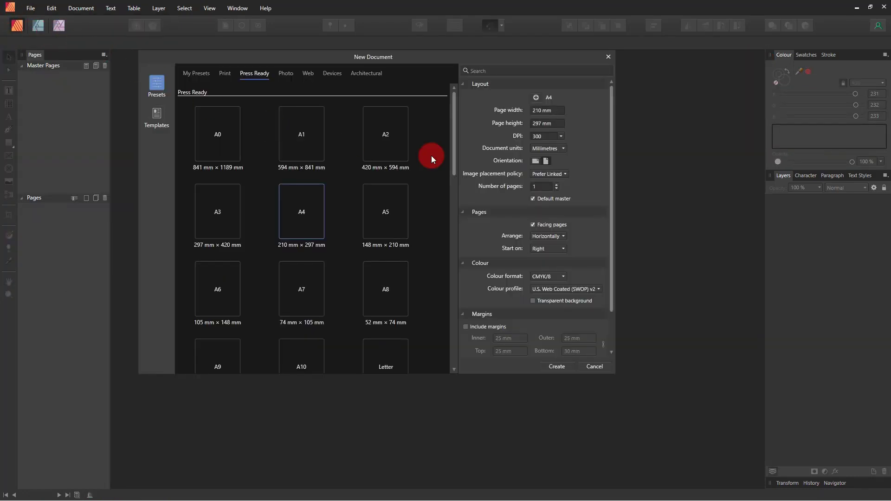
{"action": "left_click", "coordinate": [564, 149]}
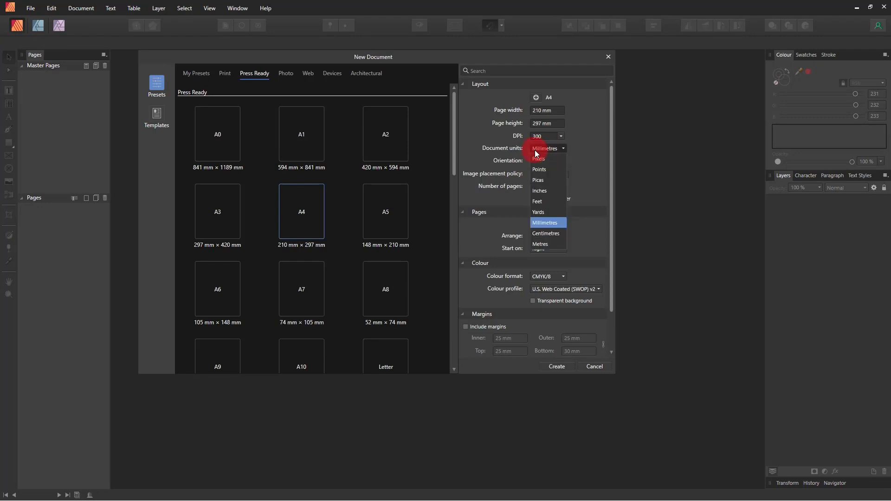
{"action": "left_click", "coordinate": [546, 161]}
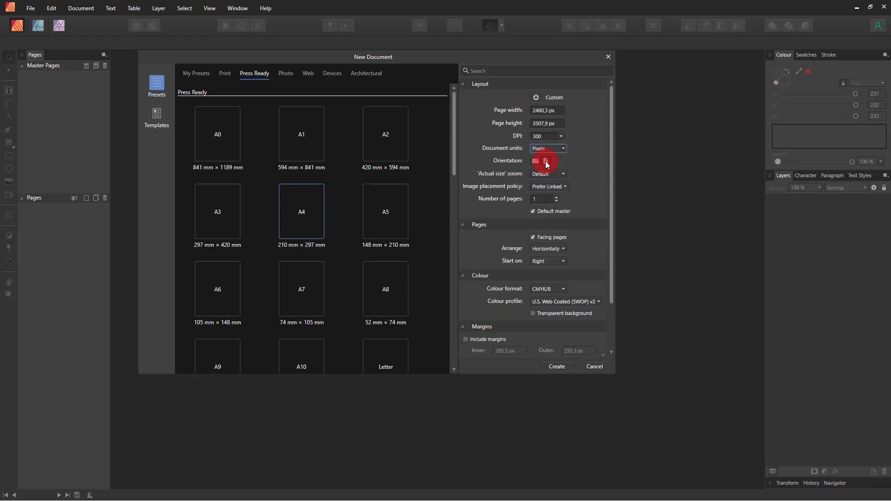
{"action": "left_click", "coordinate": [553, 243]}
{"action": "left_click", "coordinate": [569, 369]}
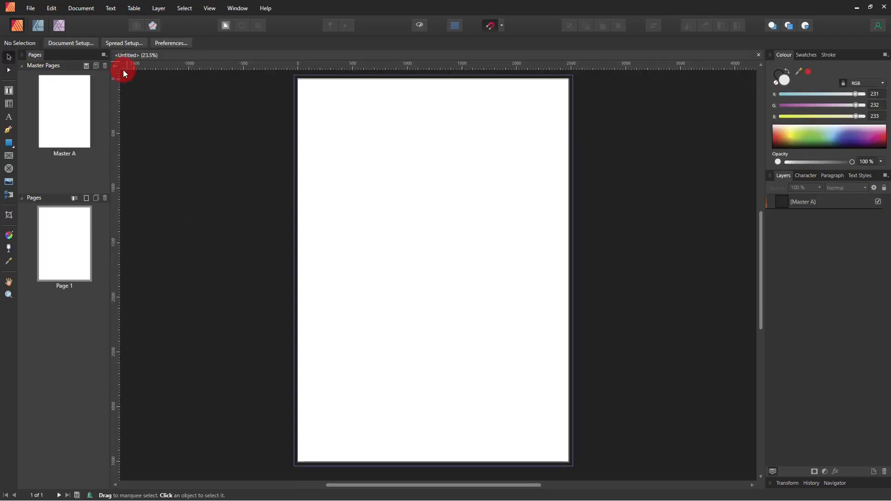
{"action": "left_click", "coordinate": [59, 227]}
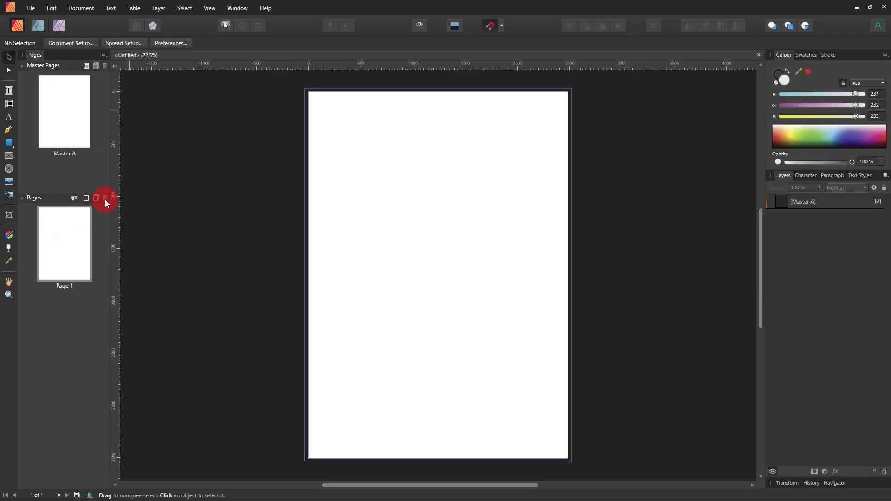
{"action": "left_click_drag", "start_coordinate": [117, 165], "coordinate": [438, 173]}
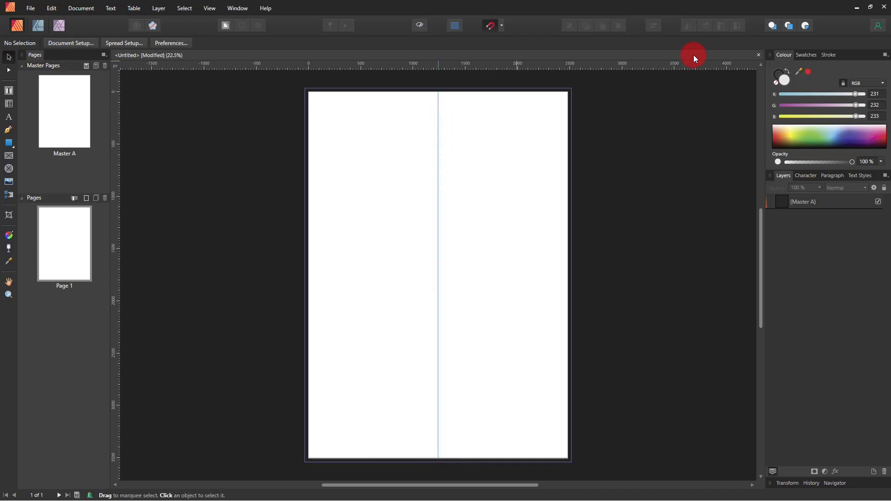
Discard changes and create a new single-page A4 document measured in Centimetres
{"action": "left_click", "coordinate": [758, 55]}
{"action": "left_click", "coordinate": [445, 263]}
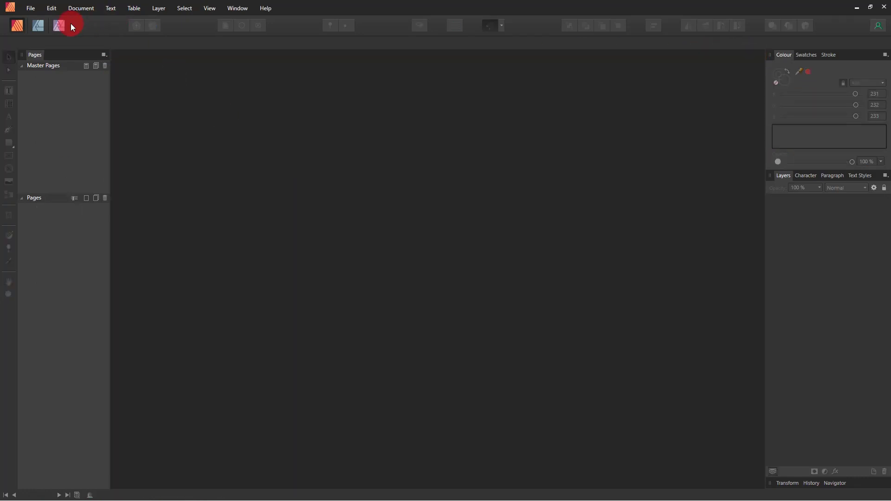
{"action": "left_click", "coordinate": [31, 8]}
{"action": "left_click", "coordinate": [37, 27]}
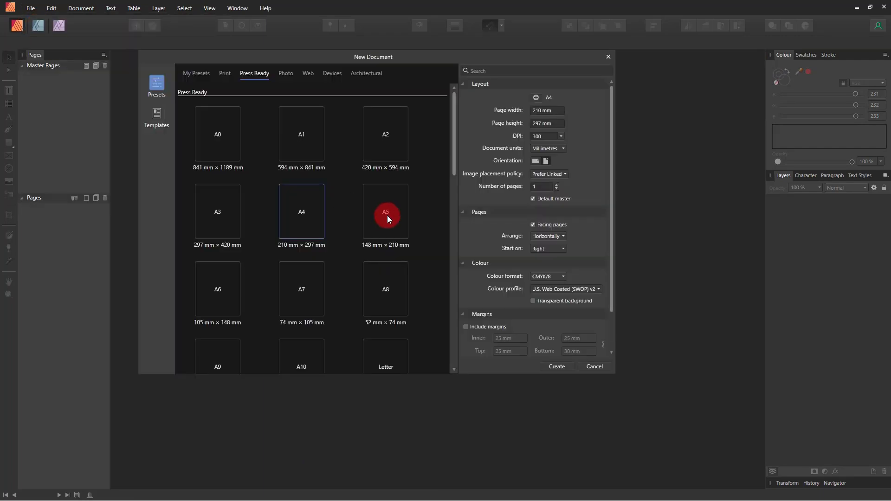
{"action": "left_click", "coordinate": [563, 148]}
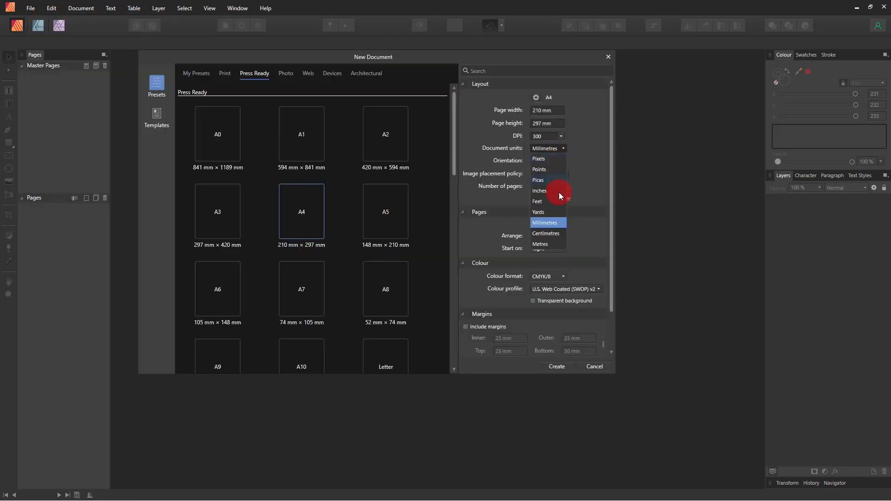
{"action": "left_click", "coordinate": [547, 234]}
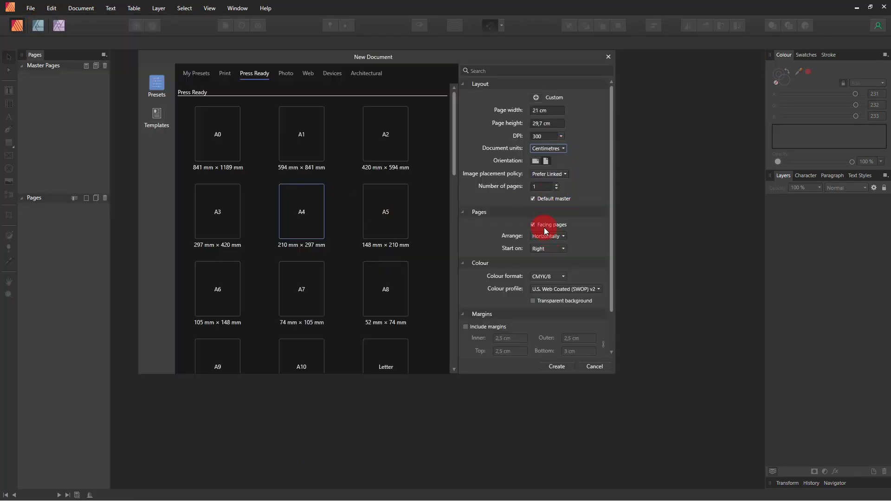
{"action": "left_click", "coordinate": [545, 228]}
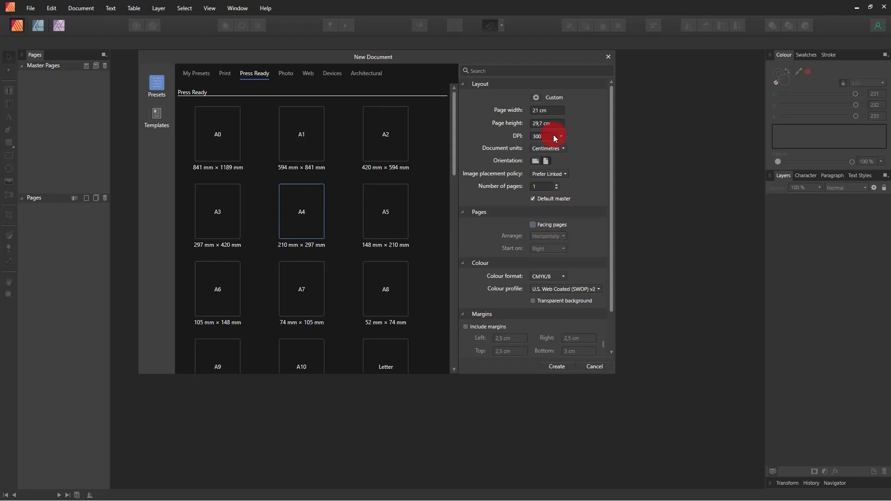
{"action": "left_click", "coordinate": [552, 366]}
Add a vertical guide down the page middle and a horizontal guide at 14,85 cm
{"action": "mouse_move", "coordinate": [112, 218]}
{"action": "left_mouse_down"}
{"action": "mouse_move", "coordinate": [576, 204]}
{"action": "mouse_move", "coordinate": [424, 212]}
{"action": "mouse_move", "coordinate": [433, 203]}
{"action": "mouse_move", "coordinate": [427, 88]}
{"action": "mouse_move", "coordinate": [431, 430]}
{"action": "mouse_move", "coordinate": [442, 416]}
{"action": "mouse_move", "coordinate": [435, 210]}
{"action": "mouse_move", "coordinate": [436, 243]}
{"action": "left_mouse_up"}
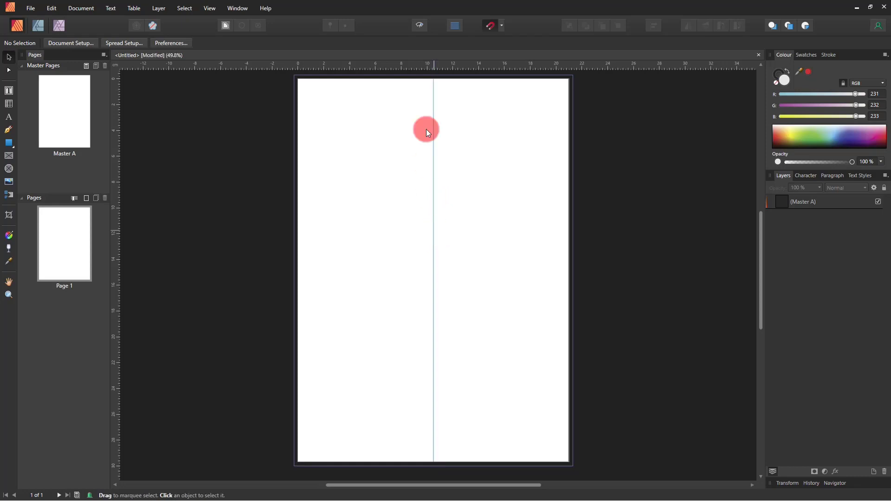
{"action": "mouse_move", "coordinate": [437, 66]}
{"action": "left_mouse_down"}
{"action": "mouse_move", "coordinate": [408, 281]}
{"action": "mouse_move", "coordinate": [414, 251]}
{"action": "mouse_move", "coordinate": [409, 273]}
{"action": "mouse_move", "coordinate": [288, 269]}
{"action": "mouse_move", "coordinate": [535, 274]}
{"action": "mouse_move", "coordinate": [315, 271]}
{"action": "left_mouse_up"}
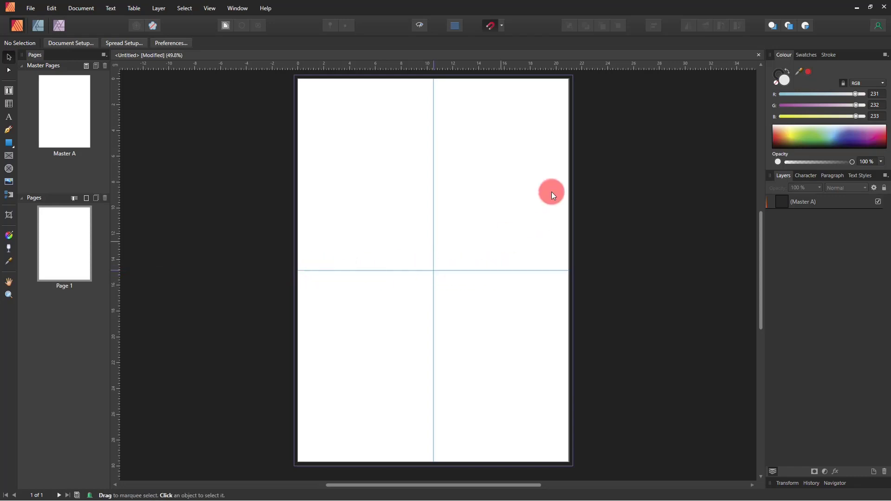
{"action": "left_click_drag", "start_coordinate": [601, 249], "coordinate": [589, 259]}
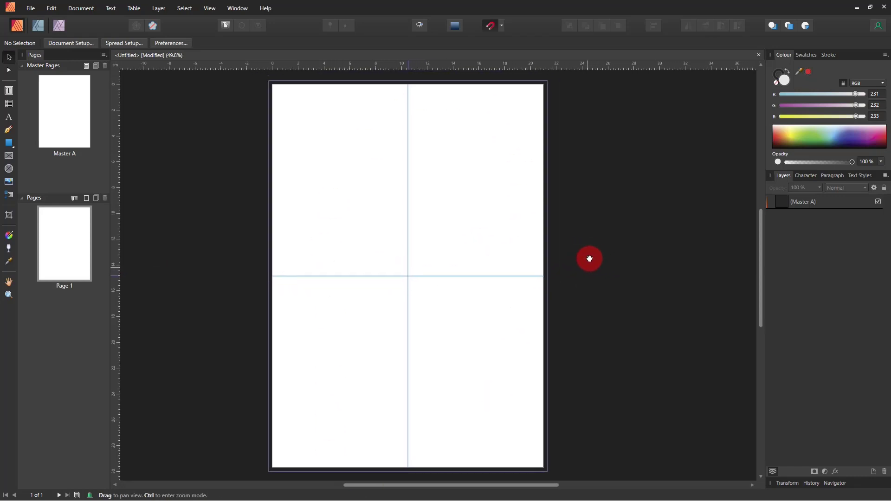
Draw a large red-filled circle with the Ellipse Tool, starting from the guide crossing
{"action": "left_click", "coordinate": [9, 142]}
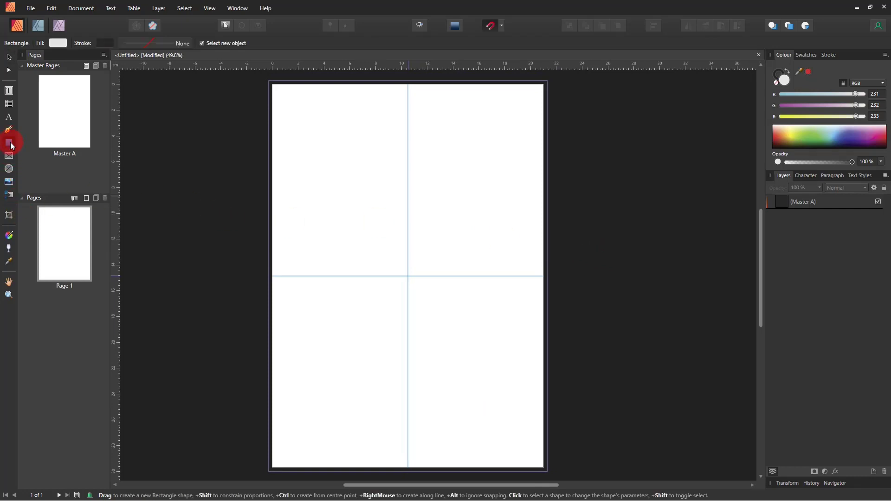
{"action": "left_click", "coordinate": [49, 156]}
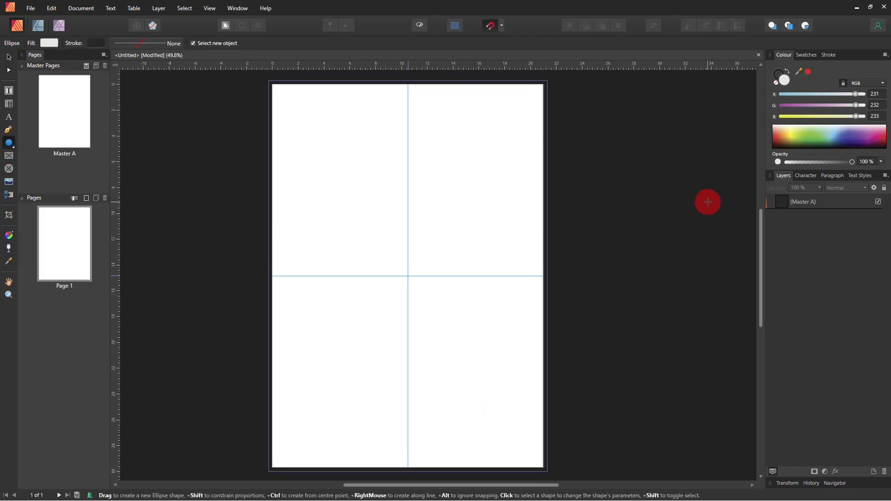
{"action": "left_click", "coordinate": [812, 135]}
{"action": "left_click_drag", "start_coordinate": [788, 135], "coordinate": [731, 138]}
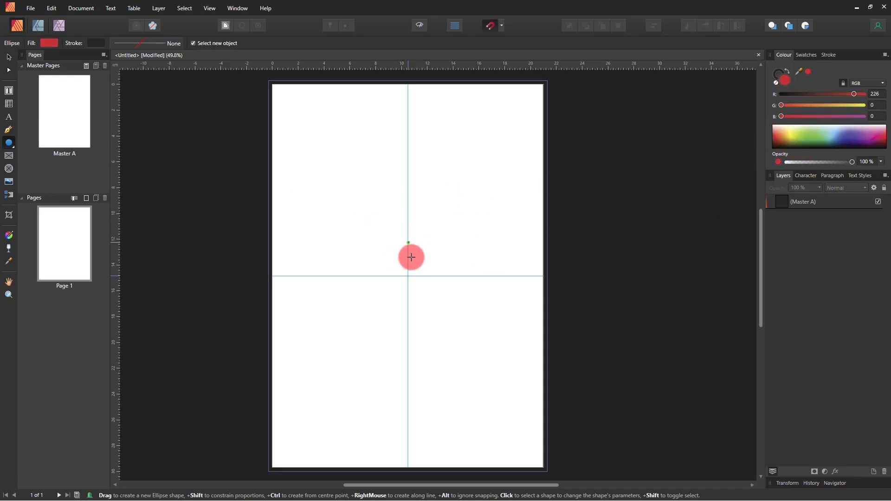
{"action": "left_click_drag", "start_coordinate": [406, 277], "coordinate": [371, 227]}
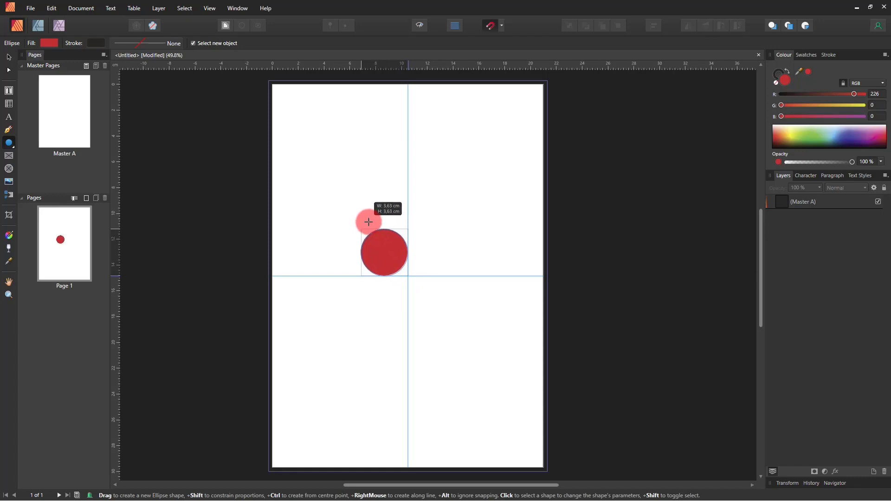
{"action": "left_click_drag", "start_coordinate": [372, 226], "coordinate": [357, 203]}
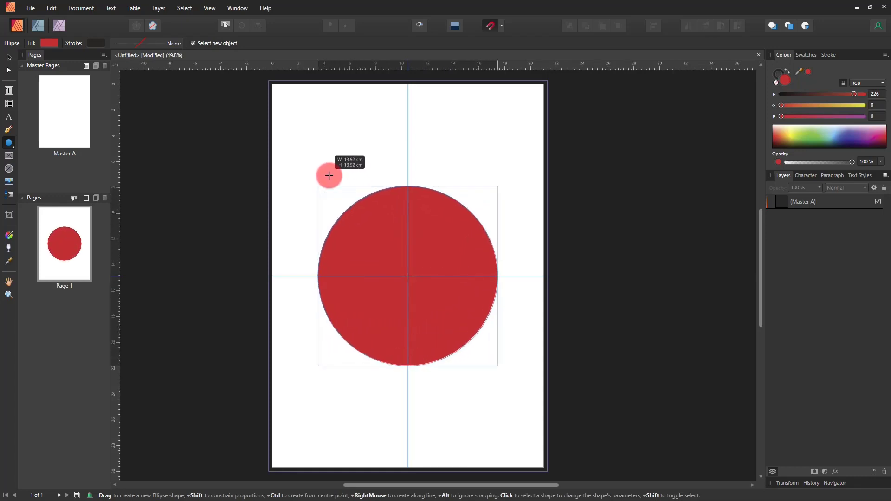
{"action": "left_click_drag", "start_coordinate": [329, 176], "coordinate": [330, 176]}
{"action": "scroll", "coordinate": [378, 276], "scroll_direction": "down", "scroll_amount": 1}
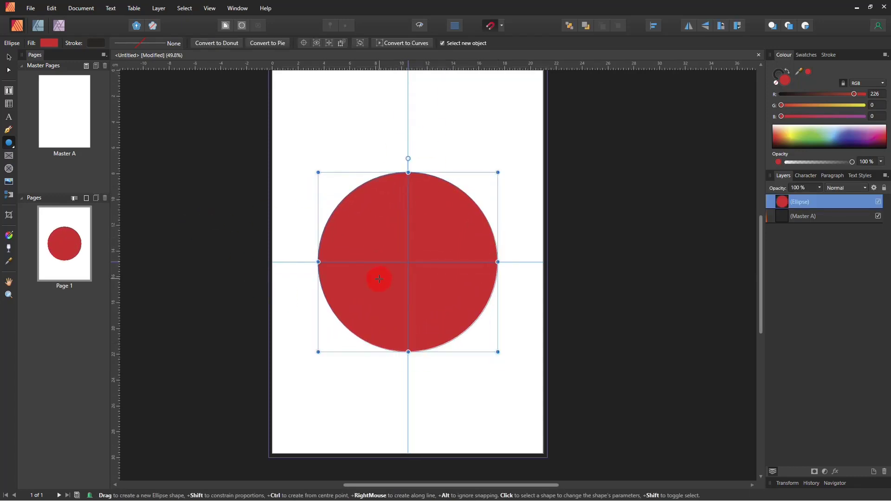
Copy the red circle, shrink the copy and snap it centred on the guide crossing
{"action": "left_click", "coordinate": [11, 58]}
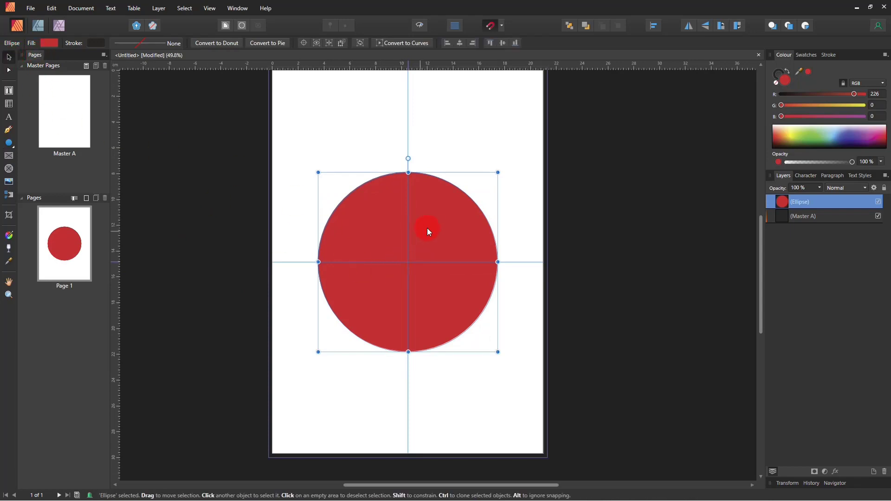
{"action": "left_click_drag", "start_coordinate": [425, 230], "coordinate": [425, 254]}
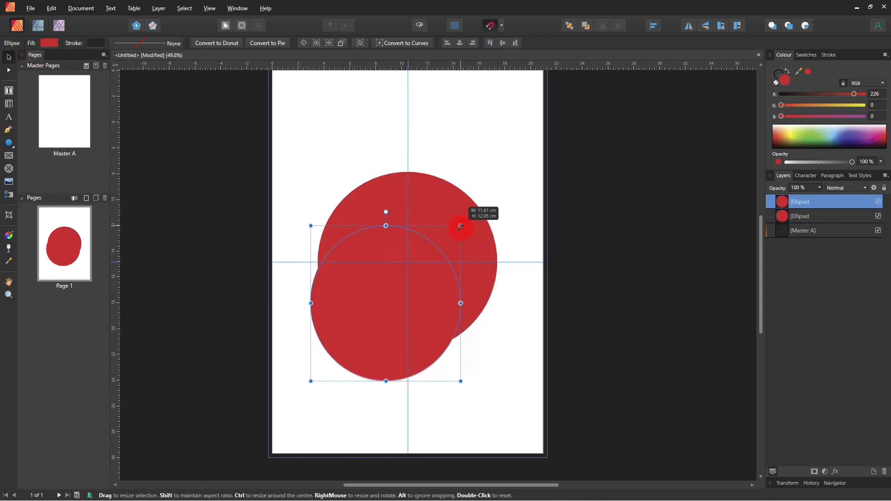
{"action": "left_click_drag", "start_coordinate": [491, 201], "coordinate": [440, 252]}
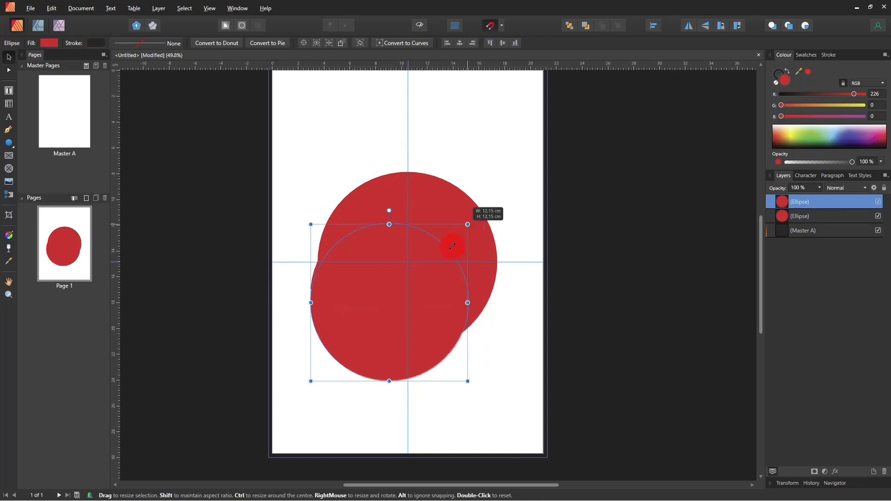
{"action": "left_click_drag", "start_coordinate": [359, 331], "coordinate": [388, 276]}
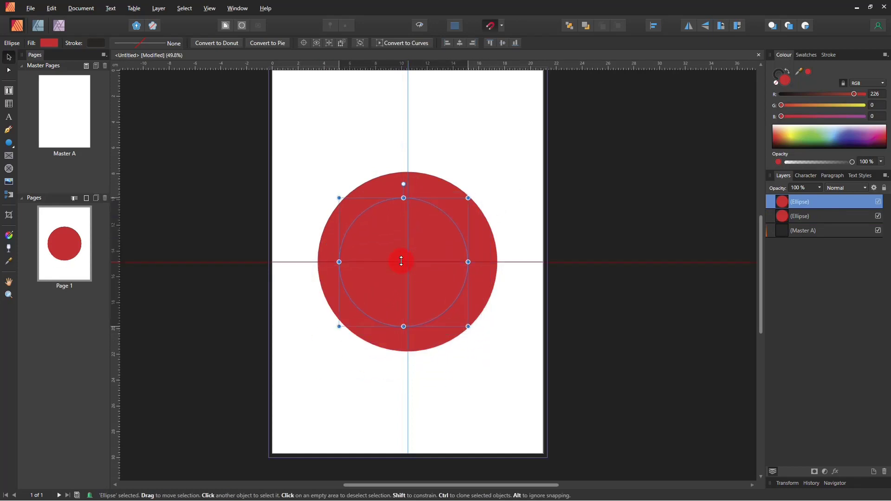
{"action": "left_click_drag", "start_coordinate": [468, 198], "coordinate": [478, 201]}
{"action": "left_click_drag", "start_coordinate": [435, 248], "coordinate": [458, 241]}
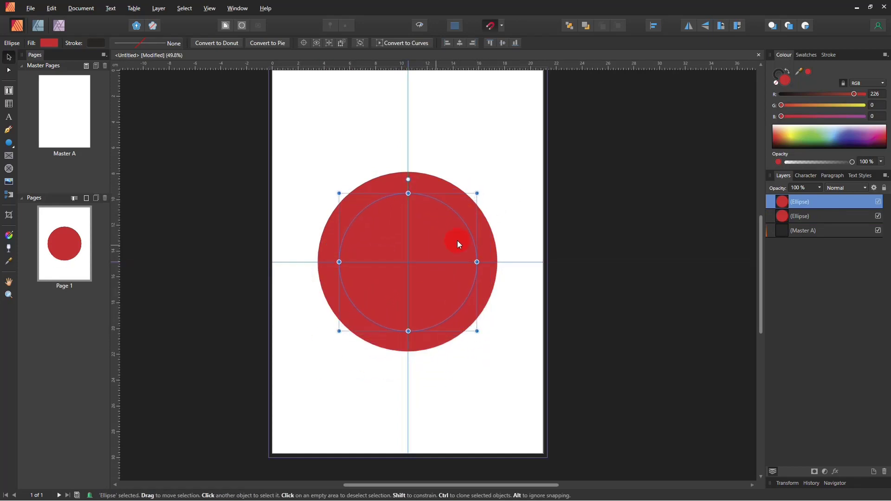
Fill the inner circle green and shrink it slightly, undoing an accidental move
{"action": "left_click_drag", "start_coordinate": [844, 137], "coordinate": [815, 135]}
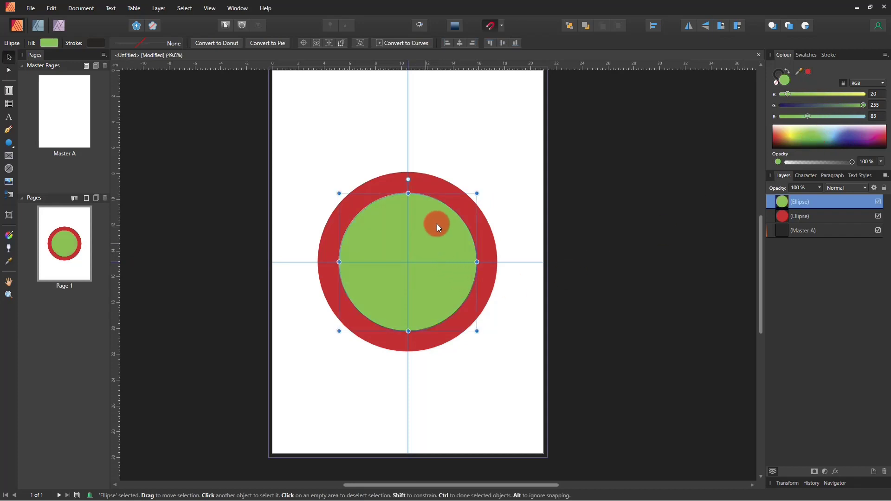
{"action": "left_click_drag", "start_coordinate": [455, 218], "coordinate": [450, 222]}
{"action": "key", "text": "ctrl+z"}
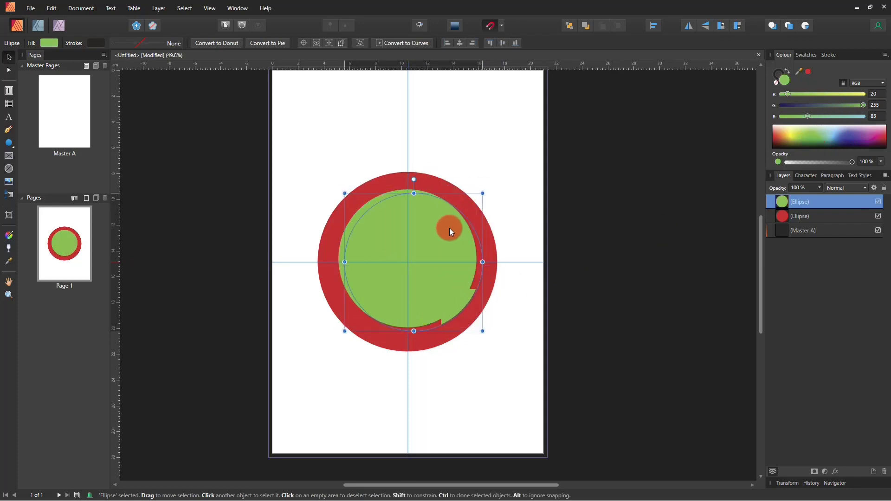
{"action": "left_click_drag", "start_coordinate": [476, 194], "coordinate": [481, 189]}
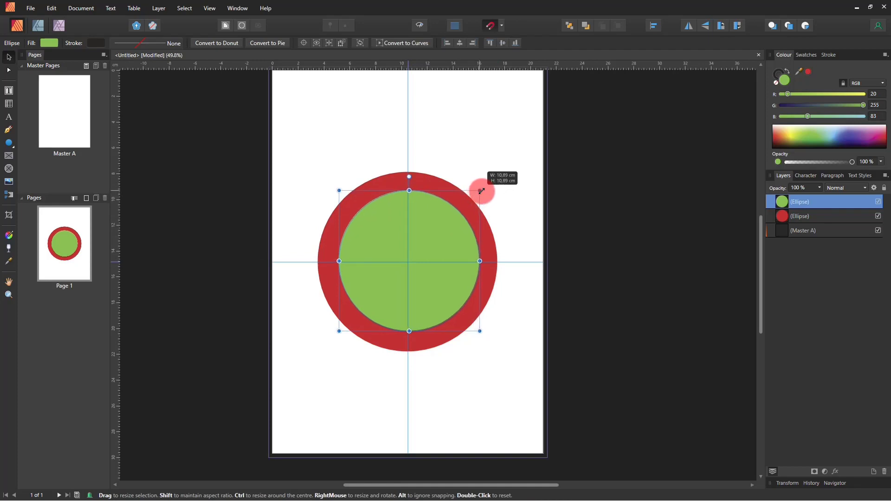
Resize the green circle to about 10,89 cm and add a centred, smaller pale yellow copy
{"action": "left_click_drag", "start_coordinate": [442, 247], "coordinate": [421, 288]}
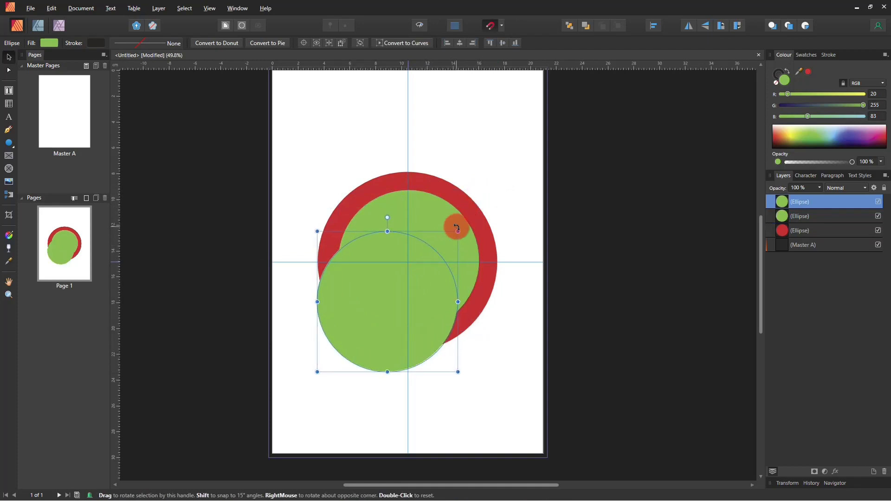
{"action": "left_click_drag", "start_coordinate": [458, 231], "coordinate": [433, 255]}
{"action": "left_click_drag", "start_coordinate": [378, 316], "coordinate": [412, 263]}
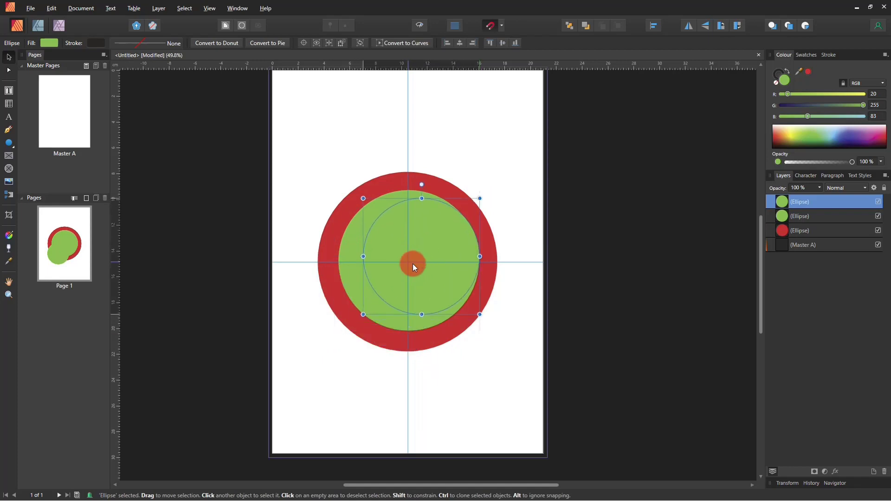
{"action": "left_click_drag", "start_coordinate": [790, 140], "coordinate": [788, 131]}
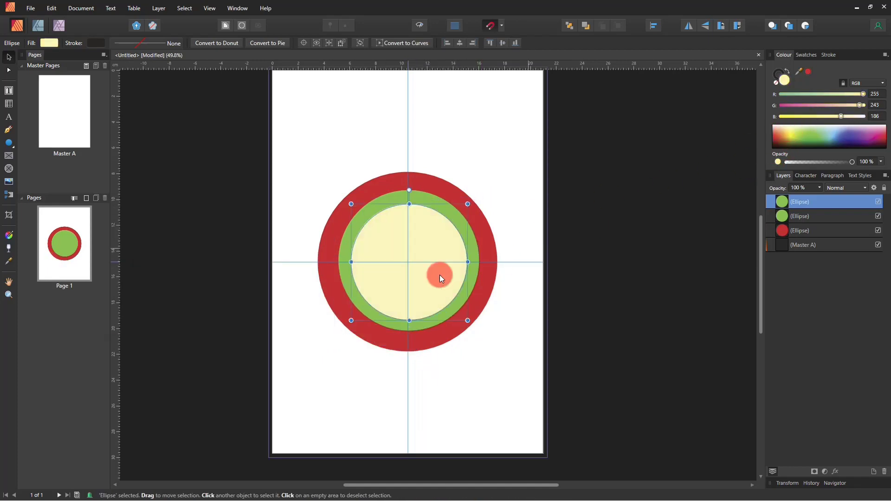
Clone a smaller pale yellow circle into the centre and re-centre the green circle
{"action": "left_click_drag", "start_coordinate": [436, 243], "coordinate": [385, 299]}
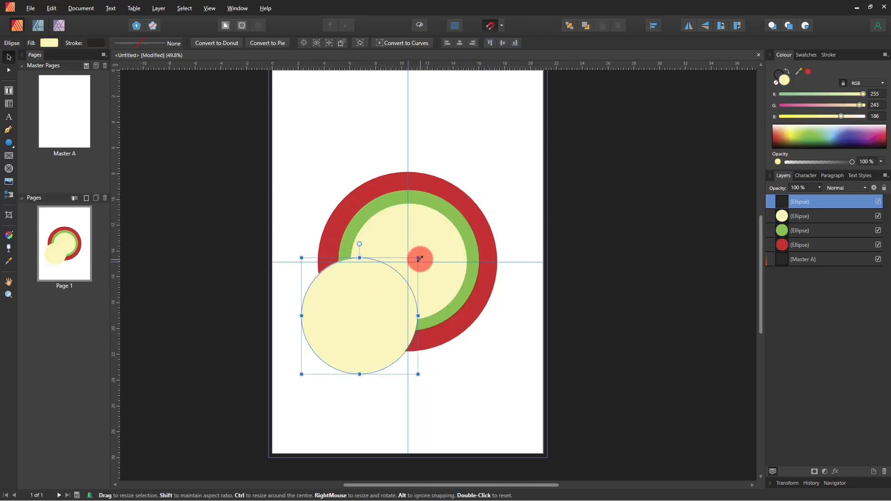
{"action": "left_click_drag", "start_coordinate": [418, 255], "coordinate": [383, 292]}
{"action": "left_click_drag", "start_coordinate": [342, 339], "coordinate": [408, 265]}
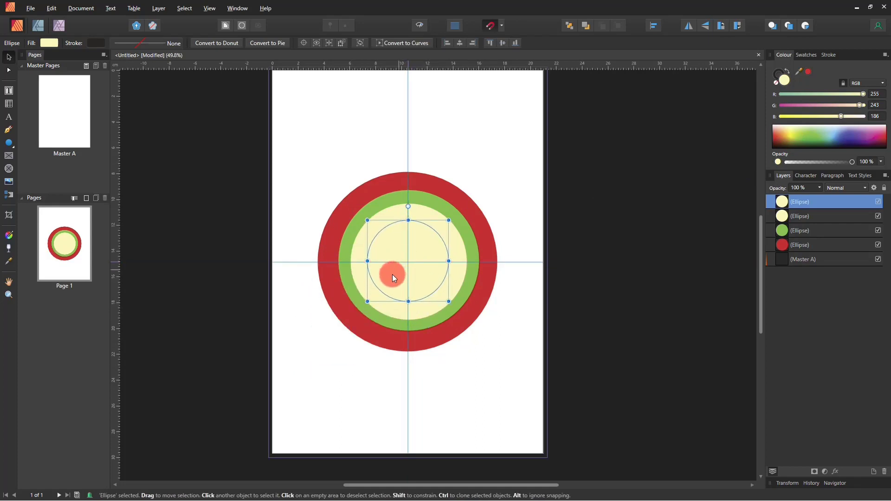
{"action": "left_click_drag", "start_coordinate": [392, 275], "coordinate": [396, 272]}
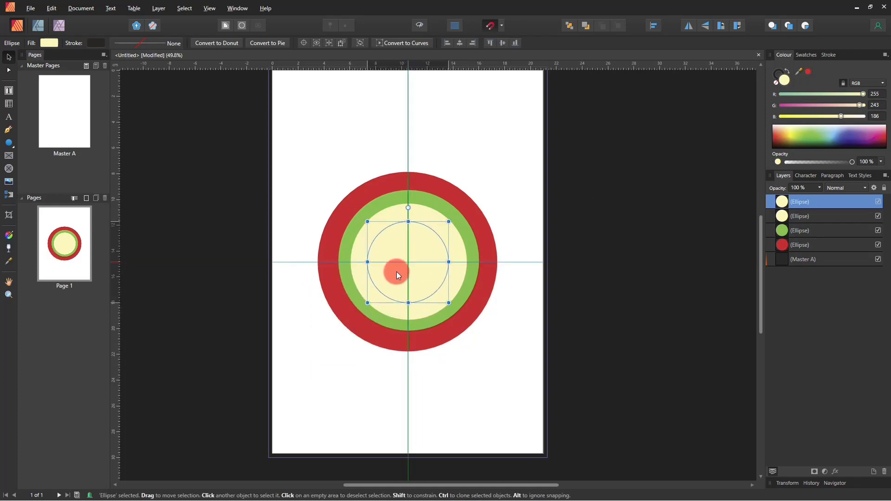
{"action": "left_click", "coordinate": [458, 245]}
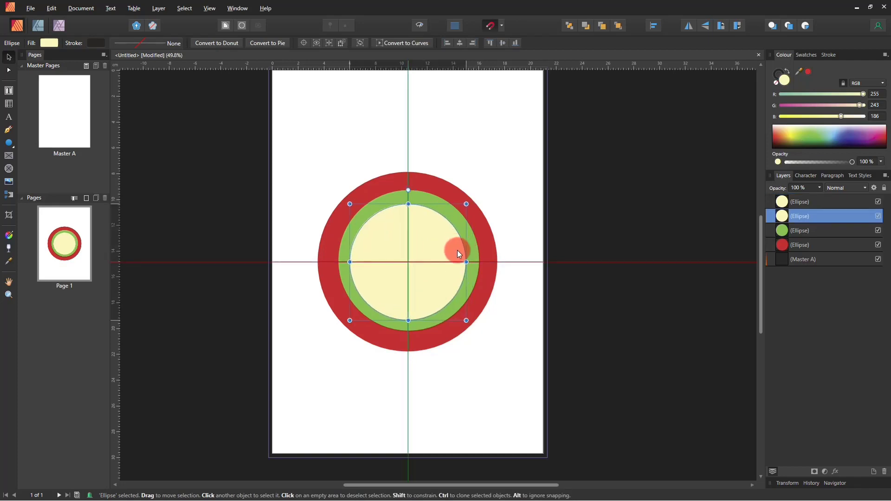
{"action": "left_click", "coordinate": [467, 250]}
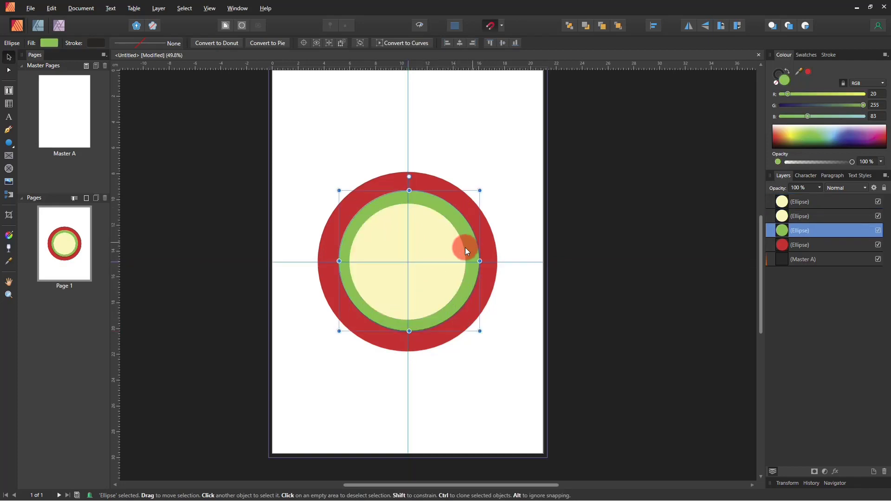
{"action": "left_click_drag", "start_coordinate": [466, 251], "coordinate": [472, 244]}
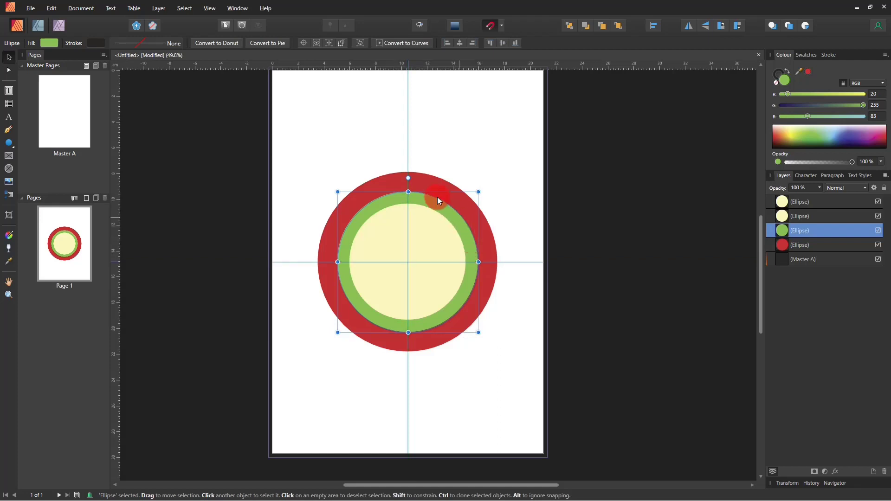
{"action": "left_click", "coordinate": [444, 184]}
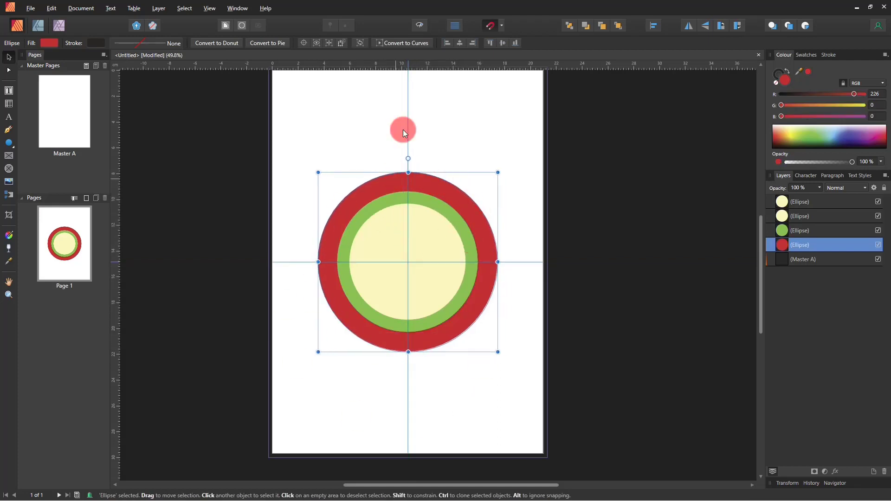
Clone the small cream circle, undo the copy with Ctrl+Z, then redo it
{"action": "scroll", "coordinate": [394, 327], "scroll_direction": "up", "scroll_amount": 1}
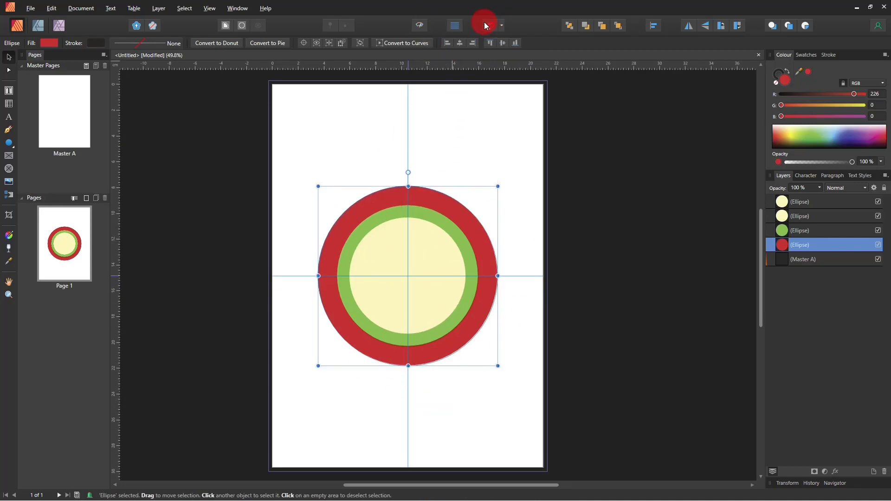
{"action": "left_click", "coordinate": [440, 267]}
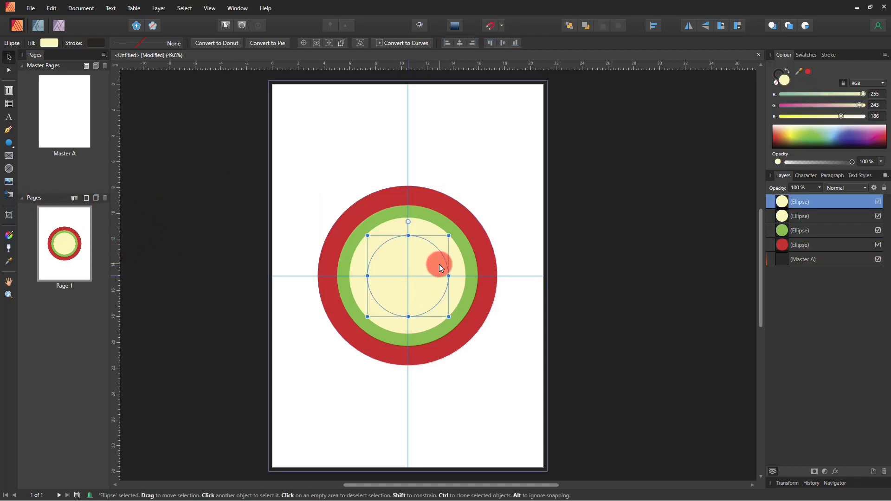
{"action": "mouse_move", "coordinate": [440, 264]}
{"action": "left_mouse_down"}
{"action": "mouse_move", "coordinate": [447, 261]}
{"action": "mouse_move", "coordinate": [428, 266]}
{"action": "left_mouse_up"}
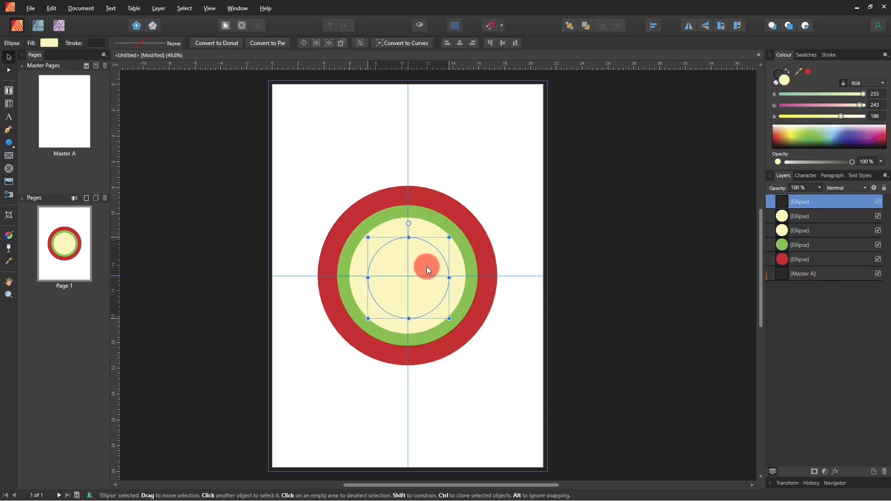
{"action": "key", "text": "ctrl+z"}
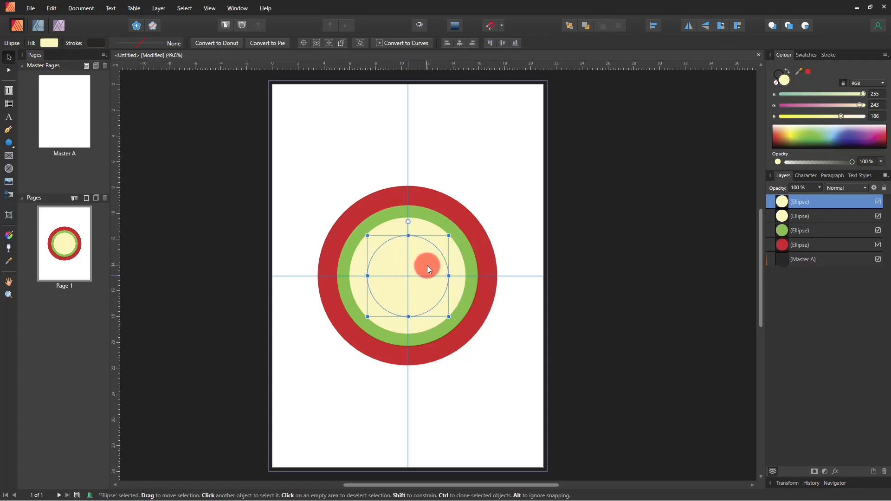
{"action": "key", "text": "ctrl+shift+z"}
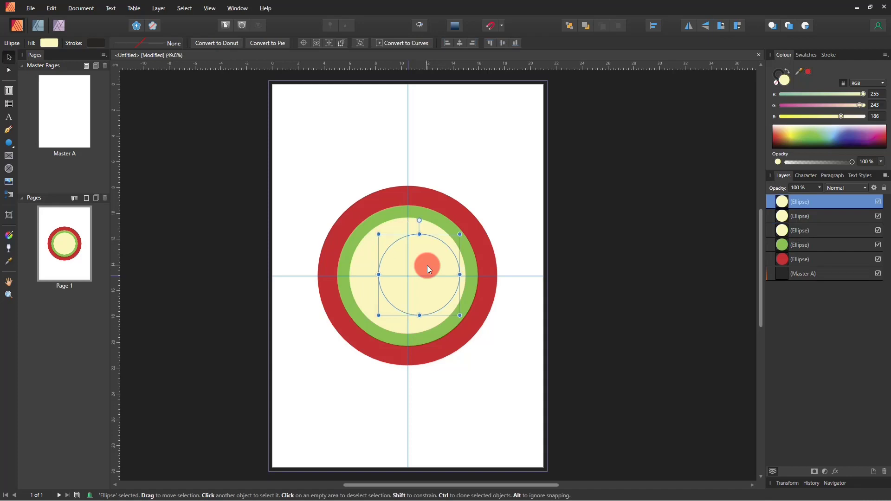
Move the copied circle aside and give it a blue-purple fill (RGB 78, 117, 255)
{"action": "left_click_drag", "start_coordinate": [427, 266], "coordinate": [470, 358]}
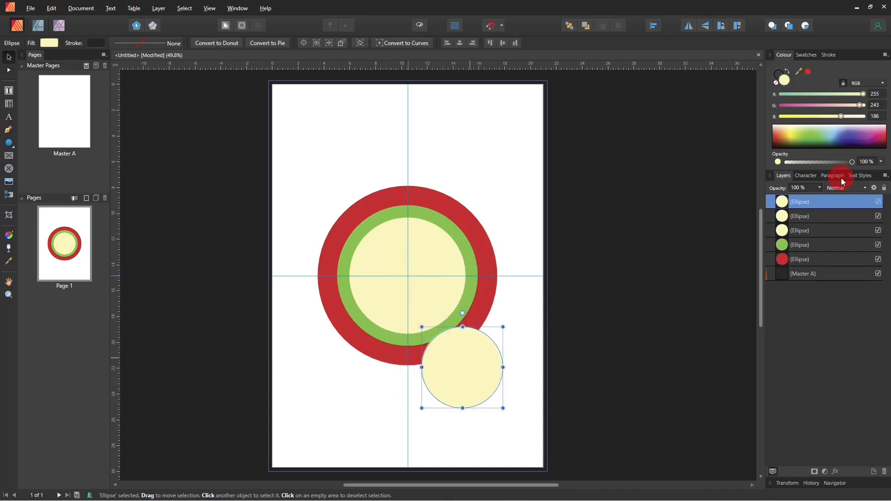
{"action": "left_click", "coordinate": [808, 136]}
{"action": "left_click_drag", "start_coordinate": [808, 137], "coordinate": [804, 145]}
{"action": "left_click", "coordinate": [845, 133]}
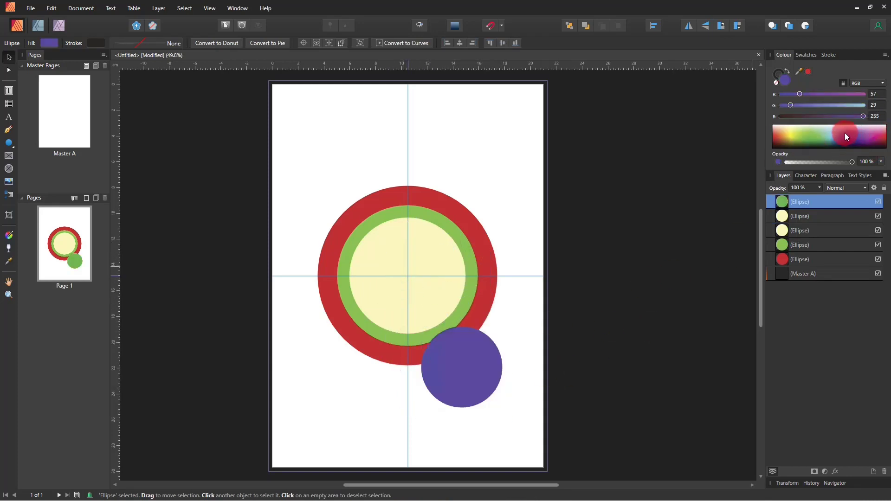
Drag the blue circle back into the exact centre of the pale yellow rings
{"action": "left_click", "coordinate": [464, 400]}
{"action": "mouse_move", "coordinate": [464, 400]}
{"action": "left_mouse_down"}
{"action": "mouse_move", "coordinate": [408, 275]}
{"action": "mouse_move", "coordinate": [439, 274]}
{"action": "mouse_move", "coordinate": [400, 267]}
{"action": "mouse_move", "coordinate": [413, 272]}
{"action": "mouse_move", "coordinate": [408, 282]}
{"action": "left_mouse_up"}
{"action": "mouse_move", "coordinate": [423, 331]}
{"action": "left_mouse_down"}
{"action": "mouse_move", "coordinate": [435, 306]}
{"action": "mouse_move", "coordinate": [428, 303]}
{"action": "left_mouse_up"}
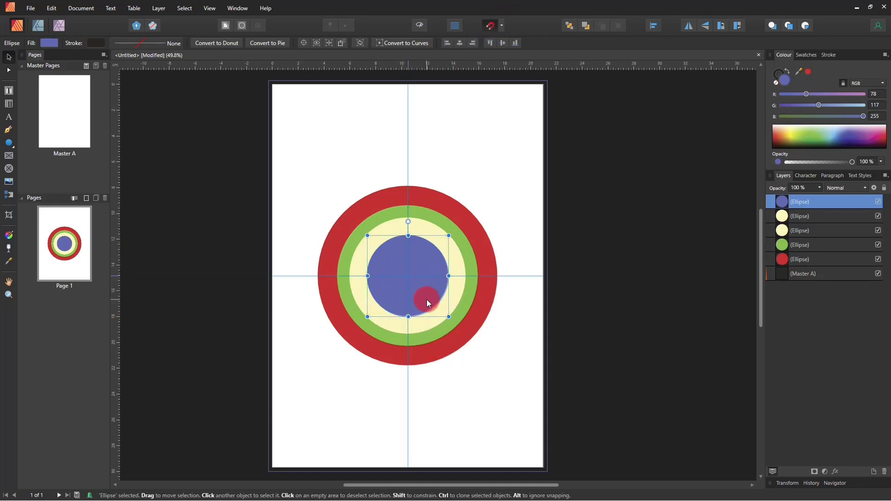
{"action": "left_click_drag", "start_coordinate": [427, 300], "coordinate": [427, 300]}
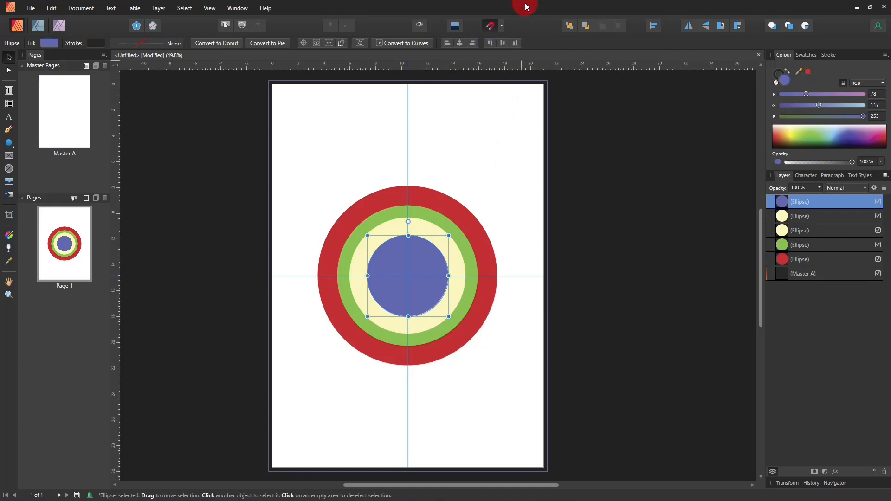
{"action": "left_click", "coordinate": [501, 23]}
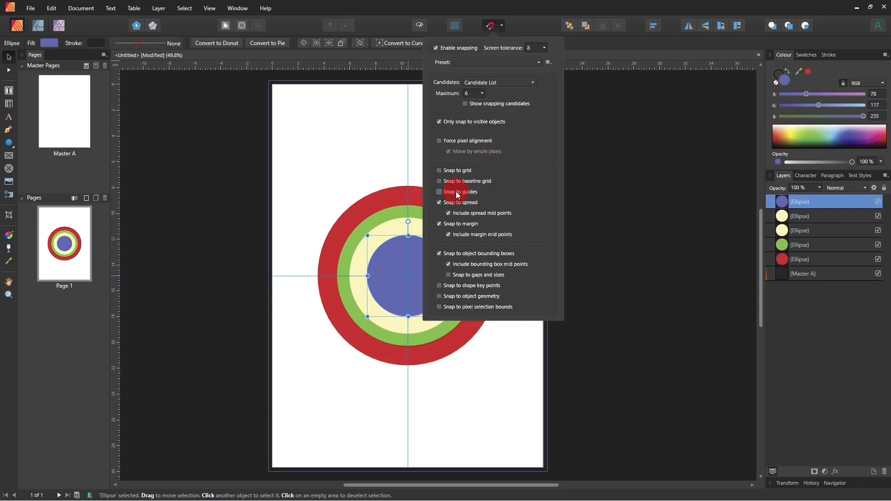
Enable snapping with Snap to guides, rechecking the snapping settings with the blue circle selected
{"action": "left_click", "coordinate": [517, 219]}
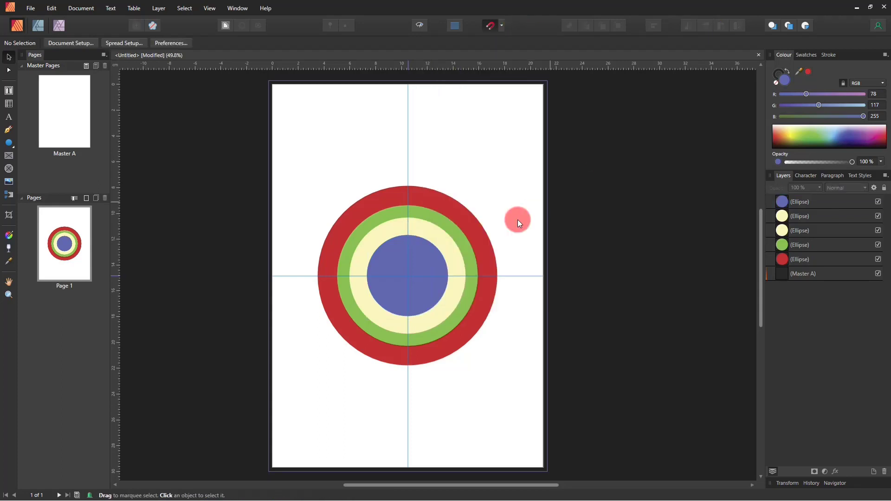
{"action": "left_click", "coordinate": [449, 268]}
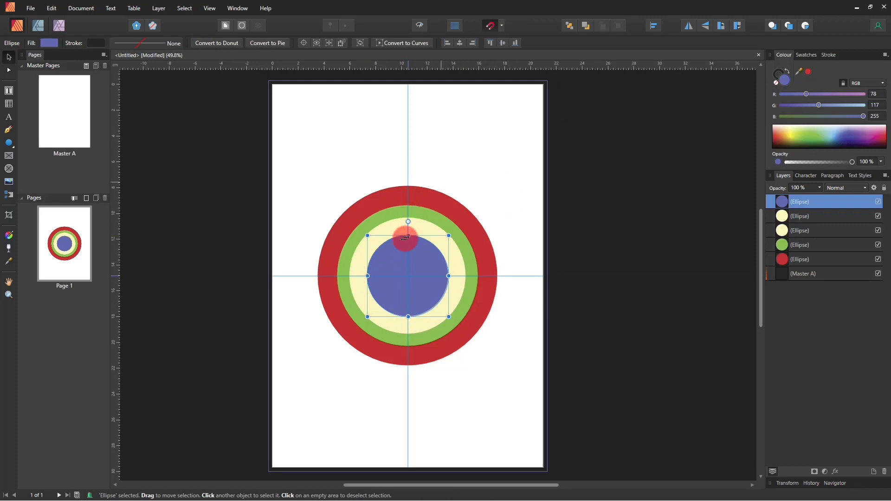
{"action": "left_click", "coordinate": [503, 28]}
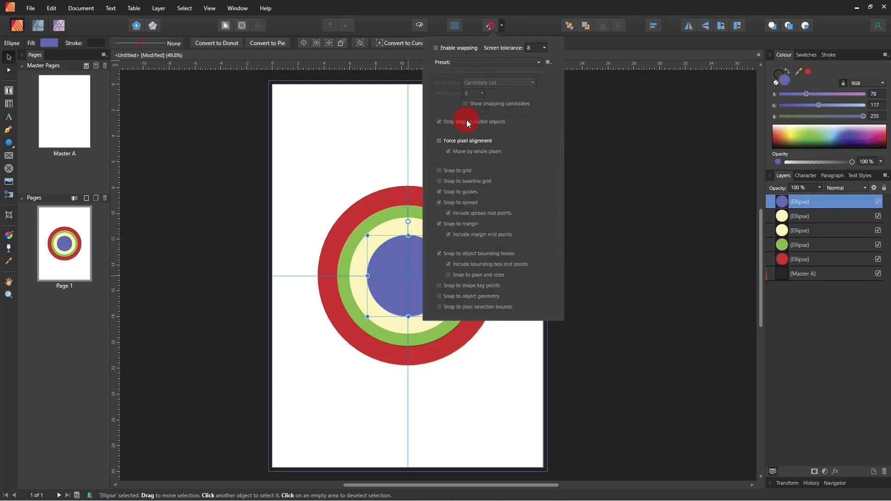
{"action": "left_click", "coordinate": [489, 25]}
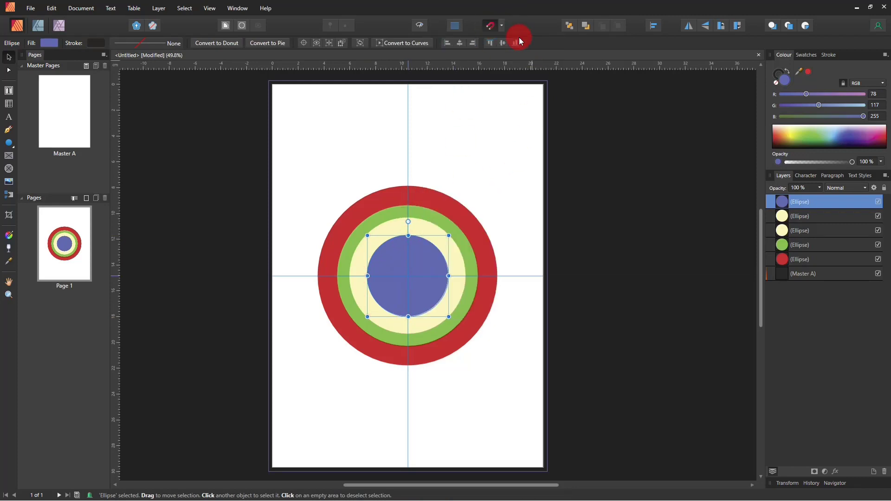
{"action": "left_click", "coordinate": [502, 25]}
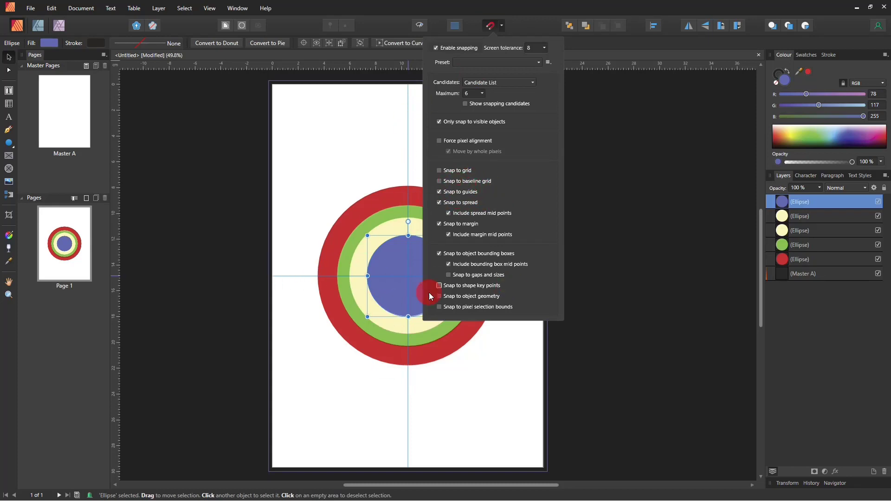
{"action": "left_click", "coordinate": [605, 135]}
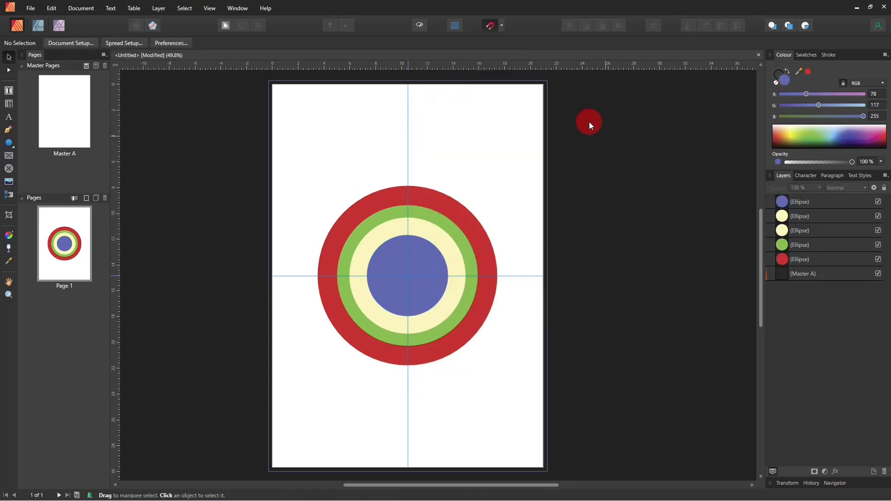
{"action": "left_click", "coordinate": [501, 25]}
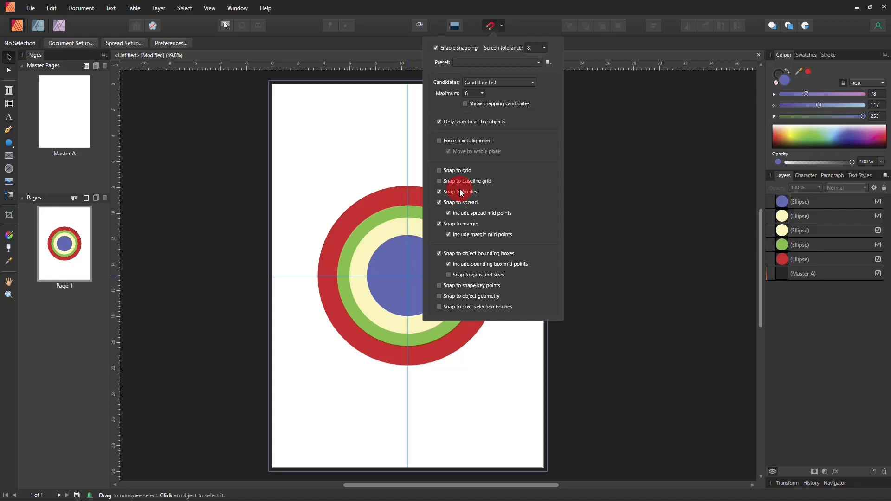
{"action": "left_click", "coordinate": [567, 188]}
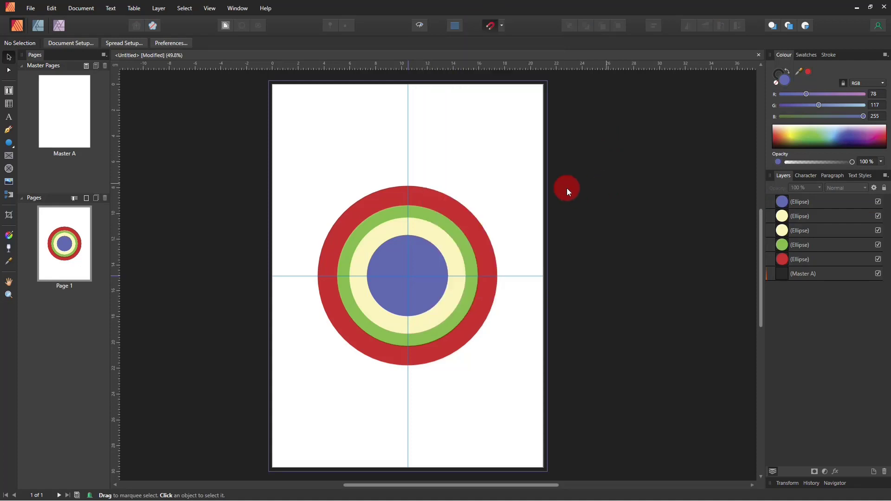
{"action": "left_click", "coordinate": [427, 263]}
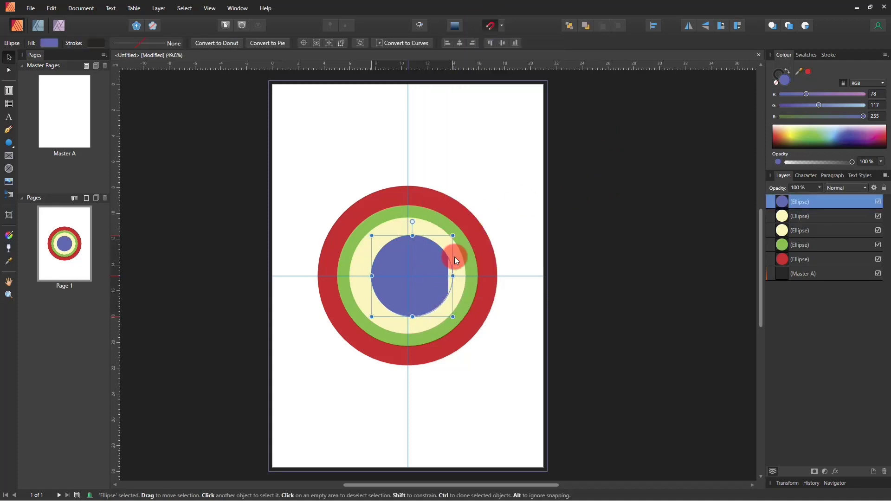
{"action": "left_click", "coordinate": [502, 27]}
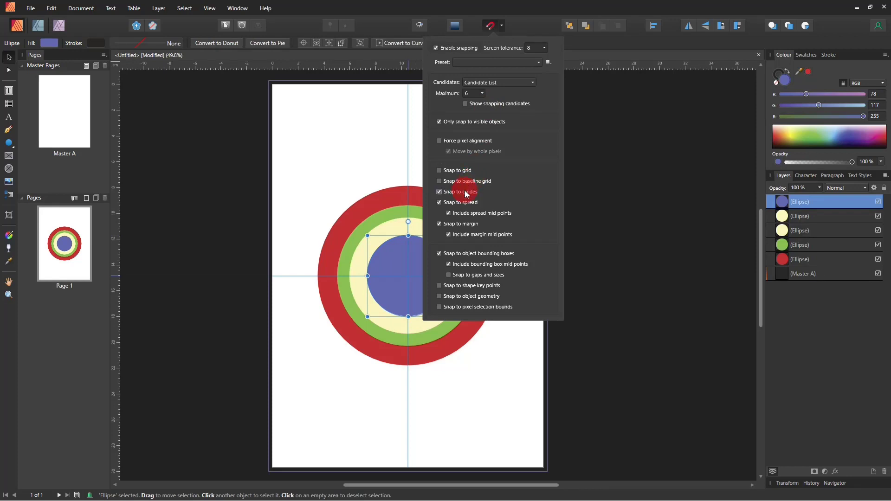
{"action": "left_click", "coordinate": [650, 192]}
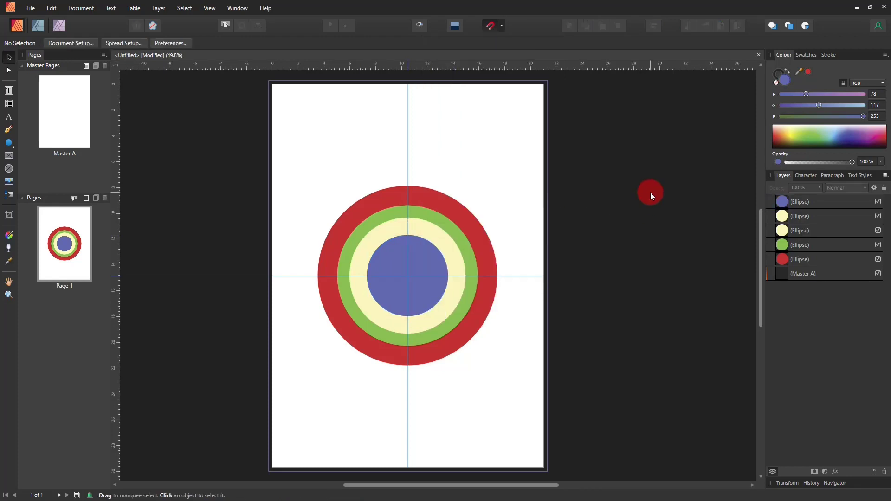
In Guides Manager, set the column guides to 3 columns and 3 rows
{"action": "left_click", "coordinate": [212, 9]}
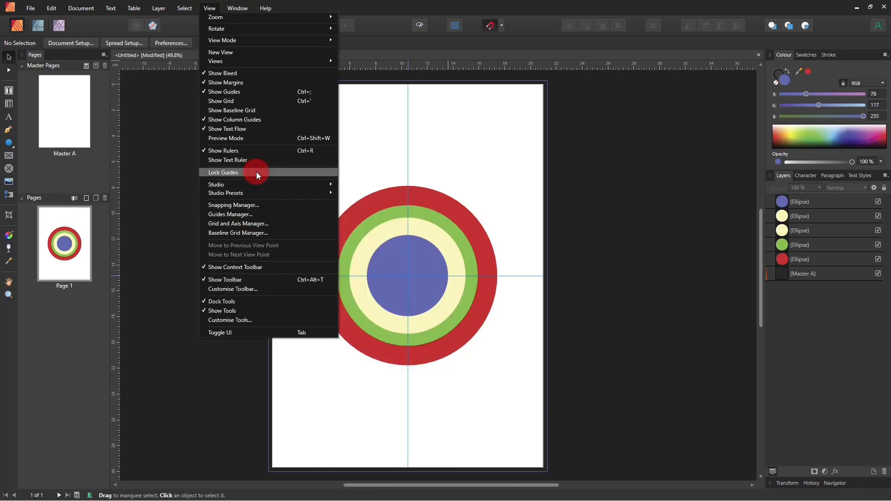
{"action": "left_click", "coordinate": [222, 215]}
{"action": "left_click_drag", "start_coordinate": [441, 159], "coordinate": [719, 79]}
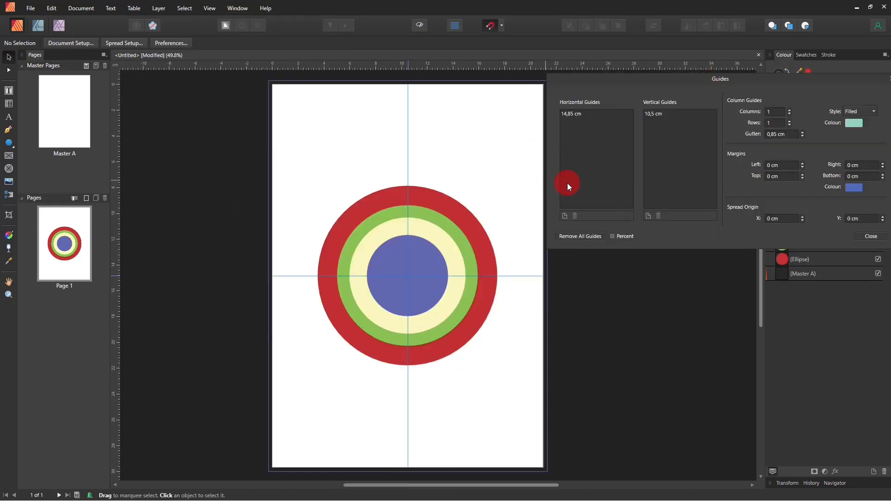
{"action": "left_click", "coordinate": [790, 111]}
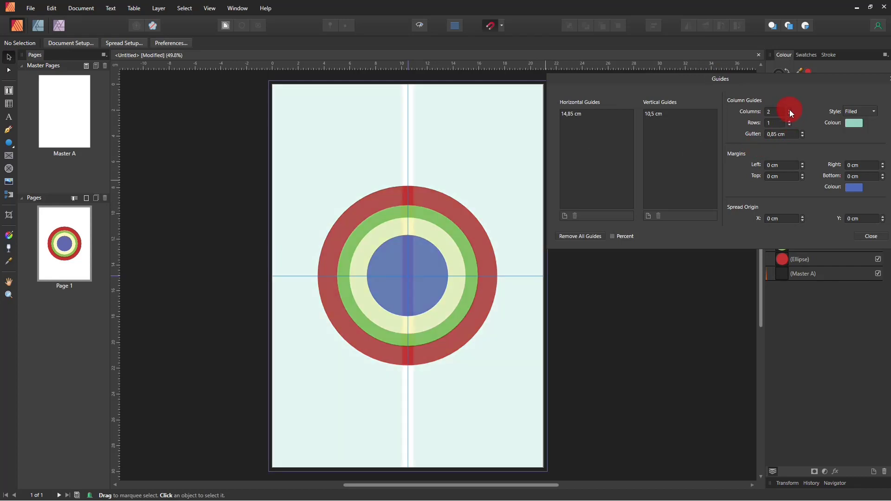
{"action": "left_click", "coordinate": [790, 121]}
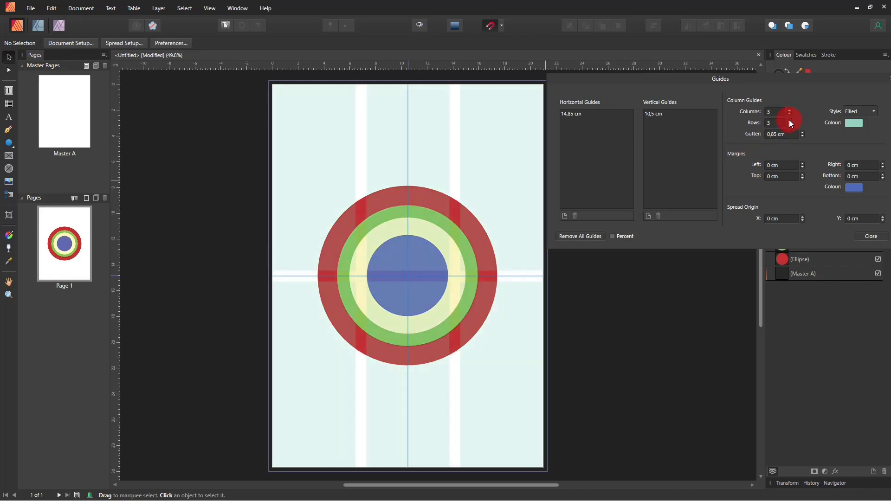
{"action": "left_click", "coordinate": [863, 236]}
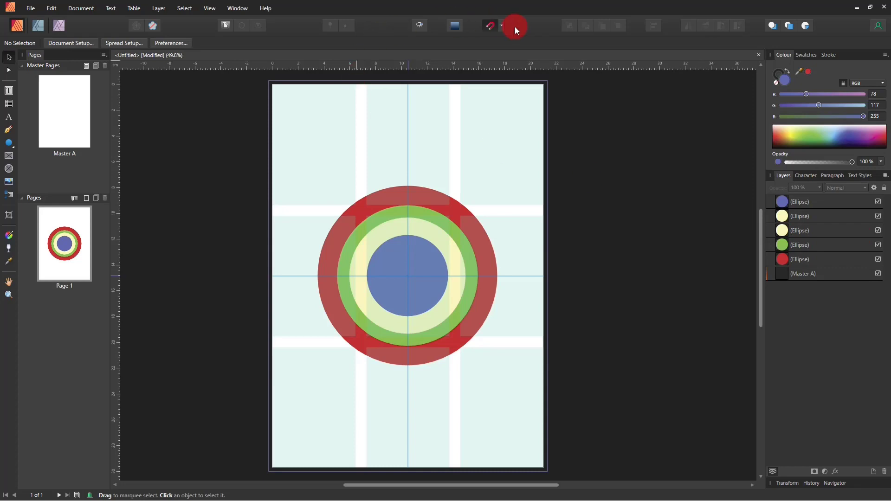
Draw blue rectangles over the top cell of each of the three columns
{"action": "left_click", "coordinate": [500, 26]}
{"action": "left_click_drag", "start_coordinate": [9, 145], "coordinate": [32, 146]}
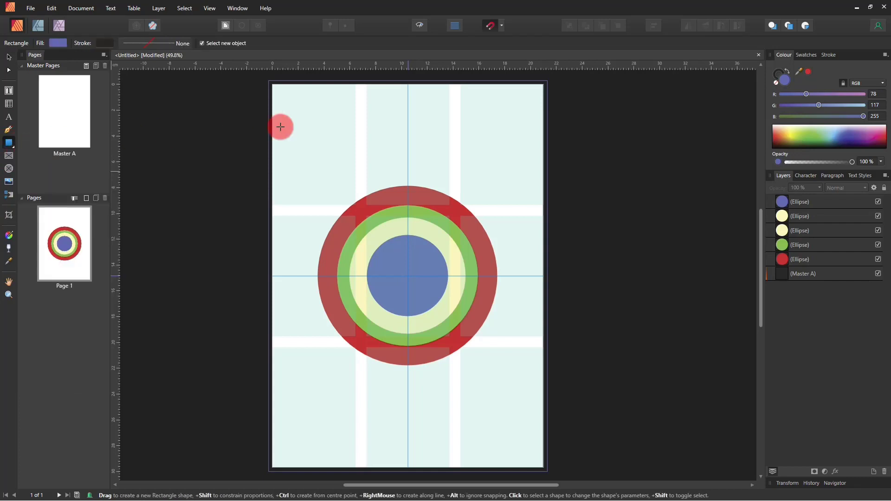
{"action": "left_click_drag", "start_coordinate": [296, 94], "coordinate": [355, 203]}
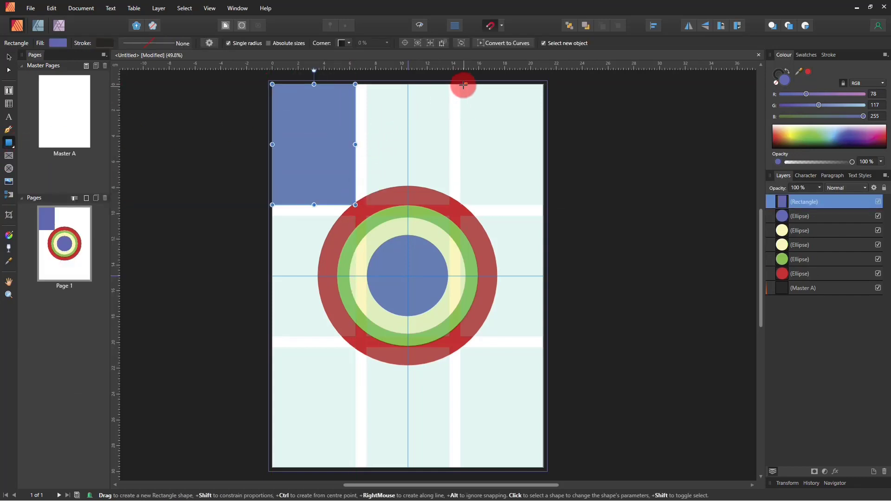
{"action": "mouse_move", "coordinate": [460, 84]}
{"action": "left_mouse_down"}
{"action": "mouse_move", "coordinate": [525, 203]}
{"action": "mouse_move", "coordinate": [543, 205]}
{"action": "left_mouse_up"}
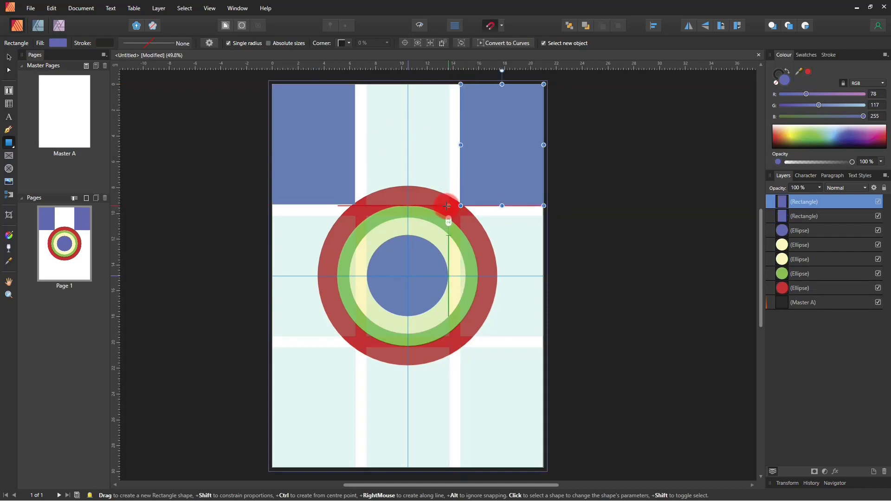
{"action": "left_click_drag", "start_coordinate": [448, 205], "coordinate": [366, 84]}
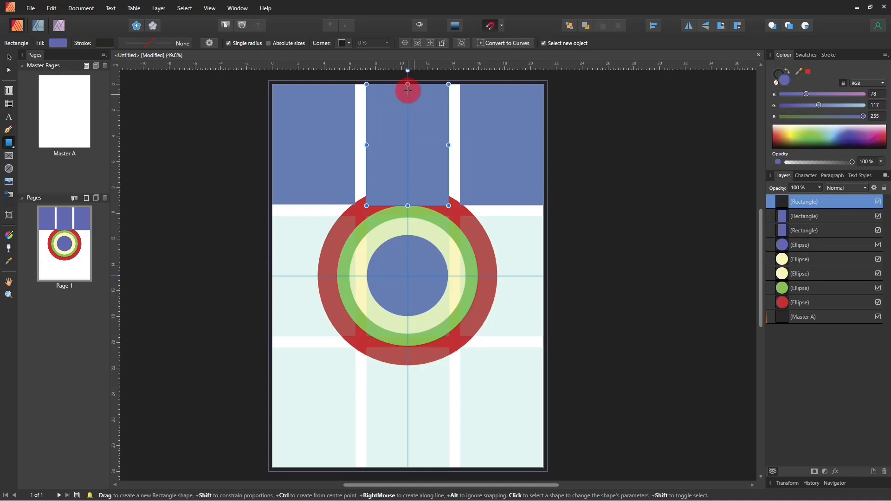
Pull a horizontal guide from the top ruler onto the lower page
{"action": "left_click", "coordinate": [9, 58]}
{"action": "mouse_move", "coordinate": [207, 61]}
{"action": "left_mouse_down"}
{"action": "mouse_move", "coordinate": [260, 407]}
{"action": "mouse_move", "coordinate": [549, 385]}
{"action": "mouse_move", "coordinate": [526, 309]}
{"action": "mouse_move", "coordinate": [457, 374]}
{"action": "mouse_move", "coordinate": [511, 442]}
{"action": "mouse_move", "coordinate": [533, 453]}
{"action": "mouse_move", "coordinate": [533, 420]}
{"action": "left_mouse_up"}
{"action": "left_click", "coordinate": [8, 146]}
Move the blue bar up so it crosses the concentric circles
{"action": "key", "text": "z"}
{"action": "left_click", "coordinate": [478, 412]}
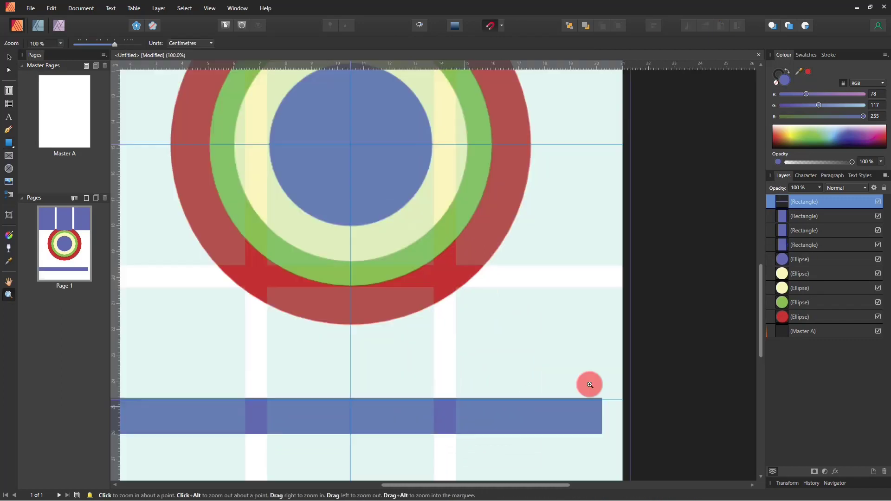
{"action": "left_click_drag", "start_coordinate": [418, 417], "coordinate": [464, 324]}
{"action": "left_click", "coordinate": [464, 325]}
{"action": "key", "text": "v"}
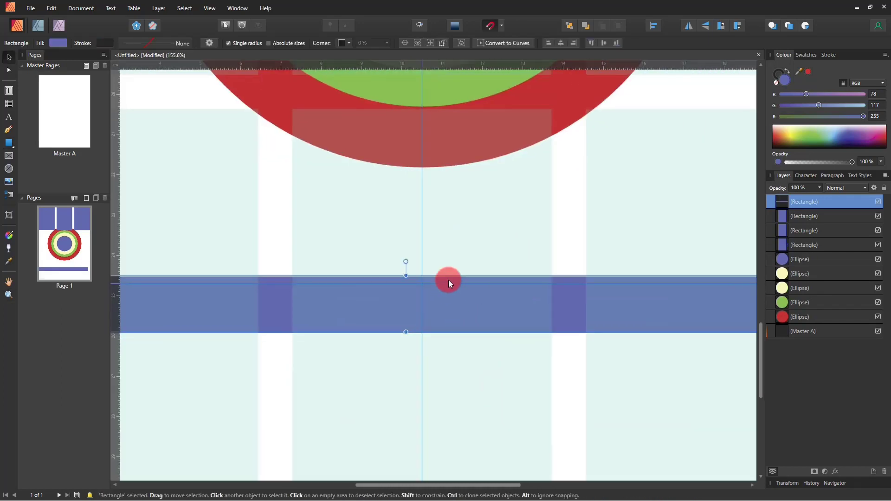
{"action": "mouse_move", "coordinate": [448, 280]}
{"action": "left_mouse_down"}
{"action": "mouse_move", "coordinate": [430, 296]}
{"action": "mouse_move", "coordinate": [434, 307]}
{"action": "mouse_move", "coordinate": [458, 195]}
{"action": "left_mouse_up"}
{"action": "scroll", "coordinate": [425, 394], "scroll_direction": "up", "scroll_amount": 5}
{"action": "mouse_move", "coordinate": [446, 303]}
{"action": "left_mouse_down"}
{"action": "mouse_move", "coordinate": [451, 384]}
{"action": "mouse_move", "coordinate": [454, 182]}
{"action": "mouse_move", "coordinate": [445, 166]}
{"action": "mouse_move", "coordinate": [458, 190]}
{"action": "mouse_move", "coordinate": [438, 336]}
{"action": "mouse_move", "coordinate": [433, 320]}
{"action": "left_mouse_up"}
{"action": "scroll", "coordinate": [458, 191], "scroll_direction": "up", "scroll_amount": 5}
Zoom out to 50% and stretch the blue bar across the full page width
{"action": "key", "text": "z"}
{"action": "left_click", "coordinate": [318, 249], "text": "alt"}
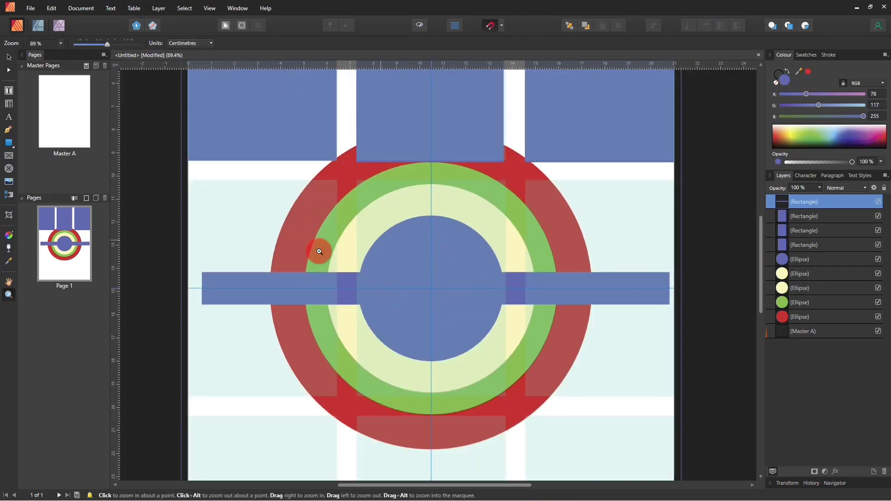
{"action": "left_click", "coordinate": [472, 215], "text": "alt"}
{"action": "left_click", "coordinate": [463, 370], "text": "alt"}
{"action": "left_click", "coordinate": [462, 224]}
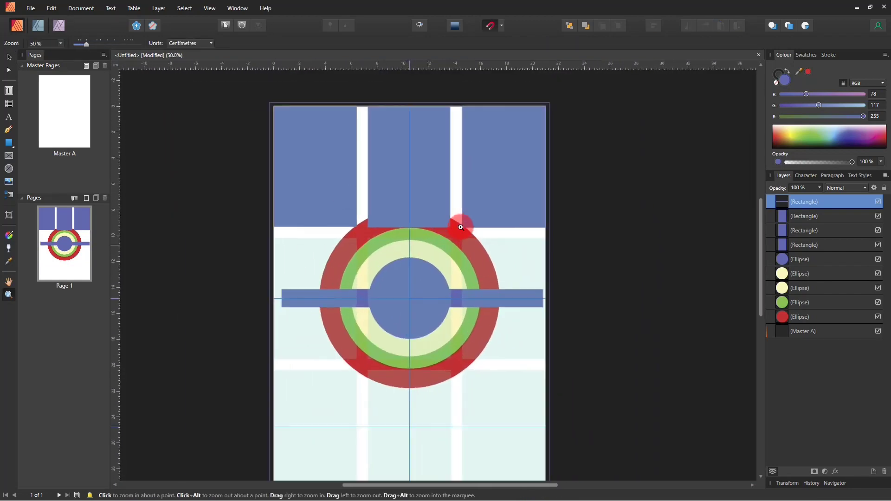
{"action": "left_click_drag", "start_coordinate": [461, 242], "coordinate": [436, 206]}
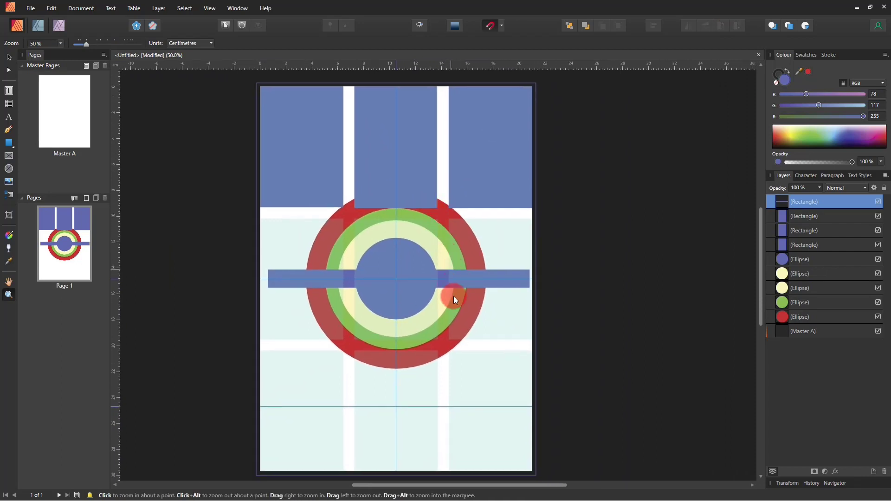
{"action": "key", "text": "v"}
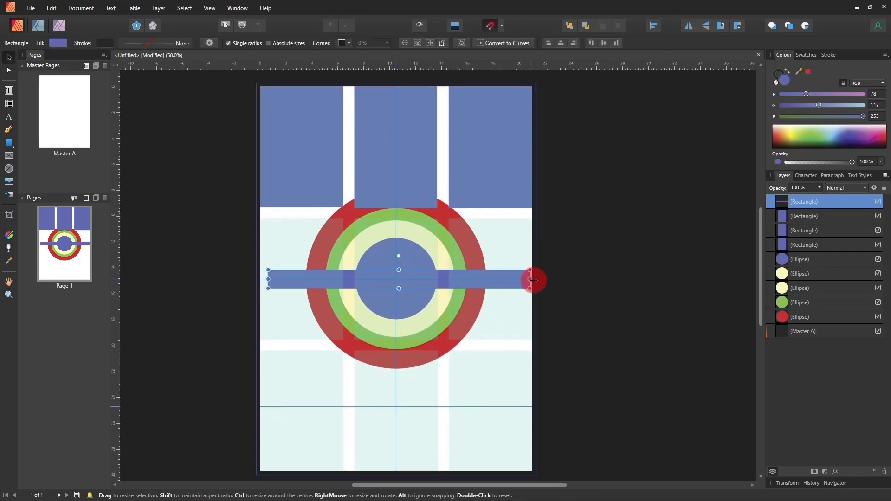
{"action": "left_click_drag", "start_coordinate": [533, 280], "coordinate": [534, 278]}
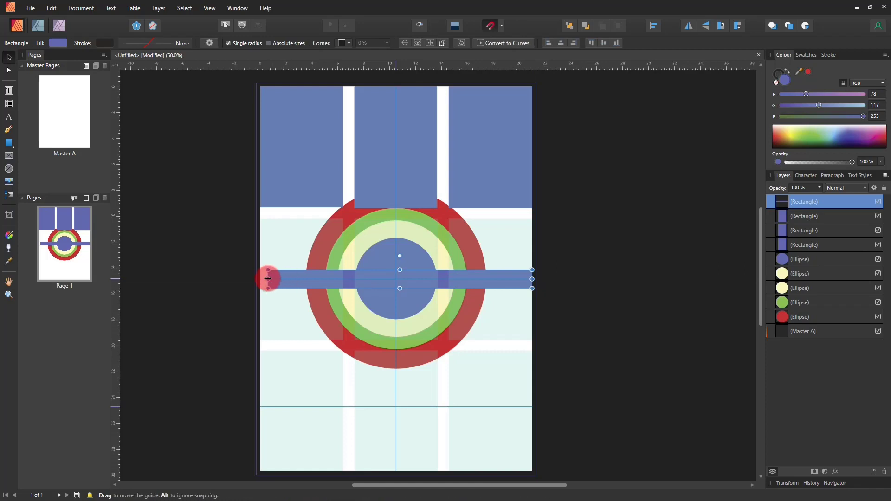
Select and delete the three blue rectangles at the top
{"action": "key", "text": "z"}
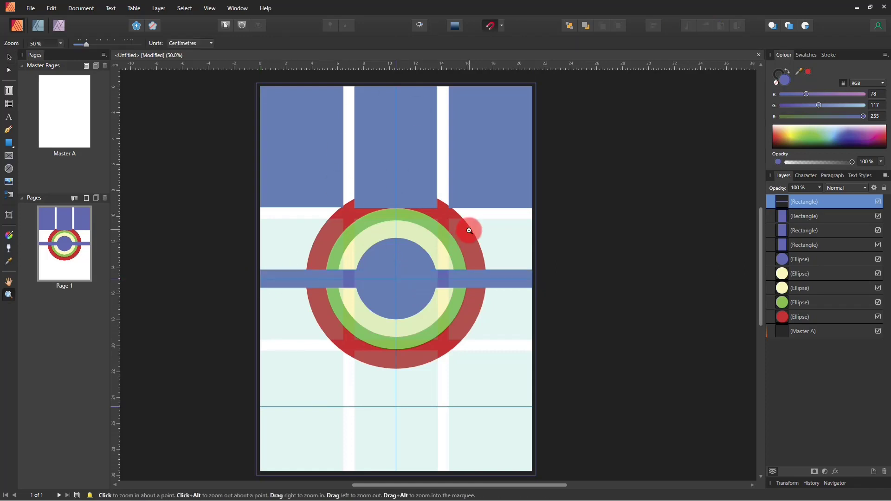
{"action": "key", "text": "v"}
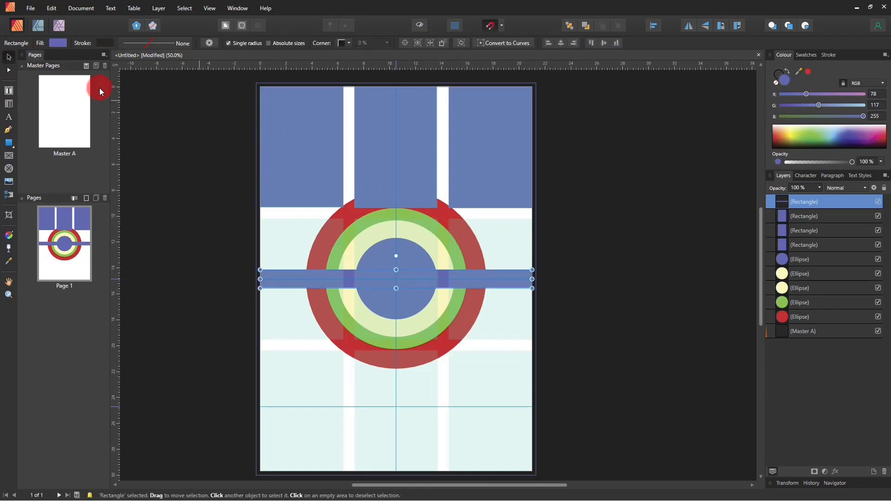
{"action": "left_click", "coordinate": [287, 129]}
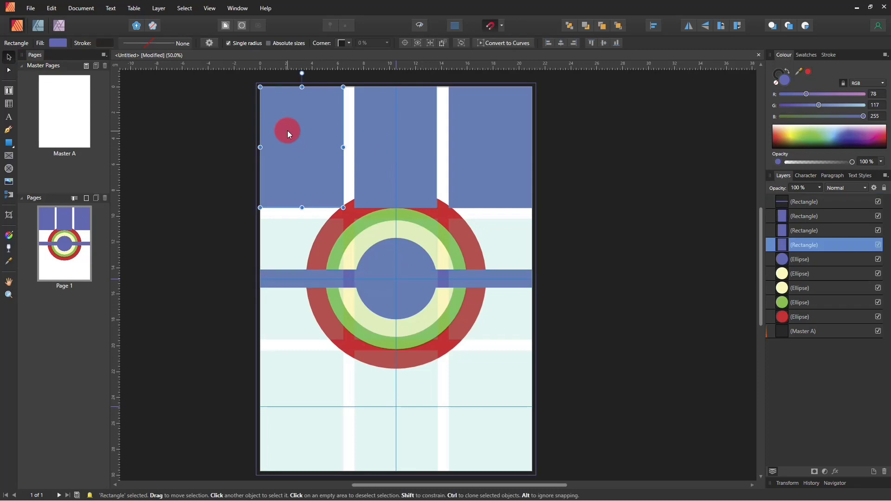
{"action": "left_click", "coordinate": [405, 127], "text": "shift"}
{"action": "left_click", "coordinate": [466, 124], "text": "shift"}
{"action": "key", "text": "Delete"}
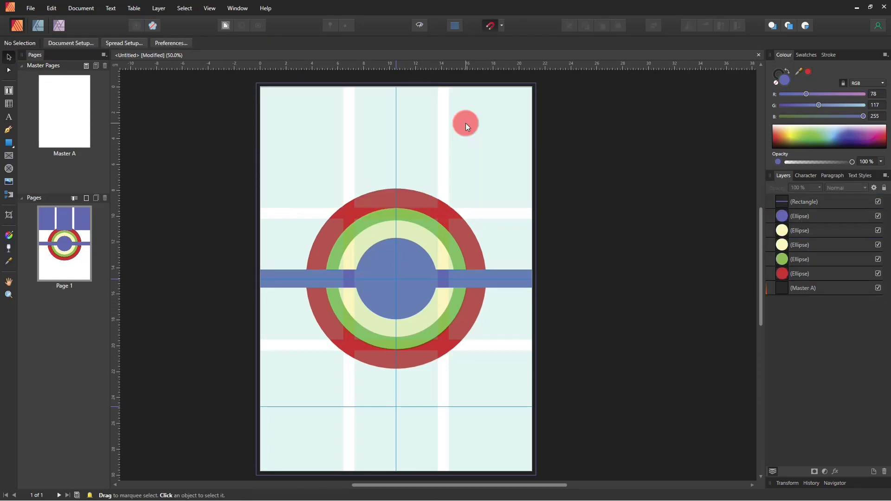
In Guides Manager, reset columns to 1 and remove all guides
{"action": "left_click", "coordinate": [210, 8]}
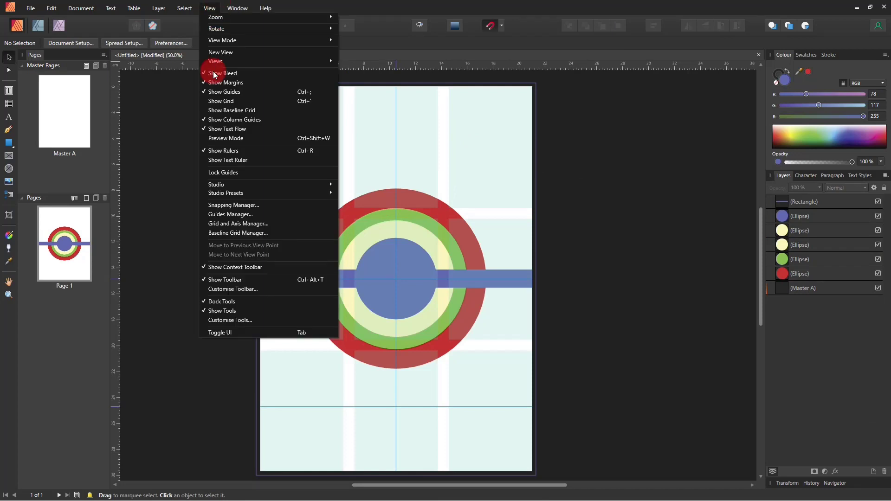
{"action": "left_click", "coordinate": [230, 214]}
{"action": "left_click_drag", "start_coordinate": [446, 159], "coordinate": [742, 103]}
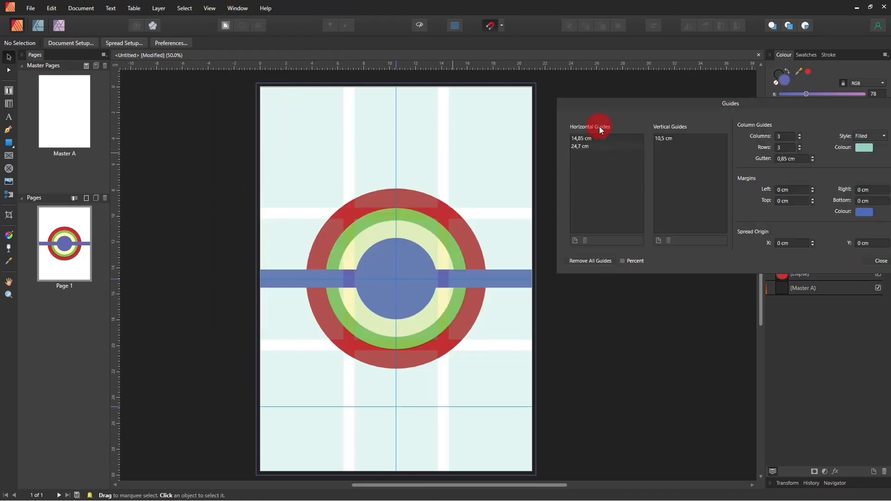
{"action": "double_click", "coordinate": [799, 139]}
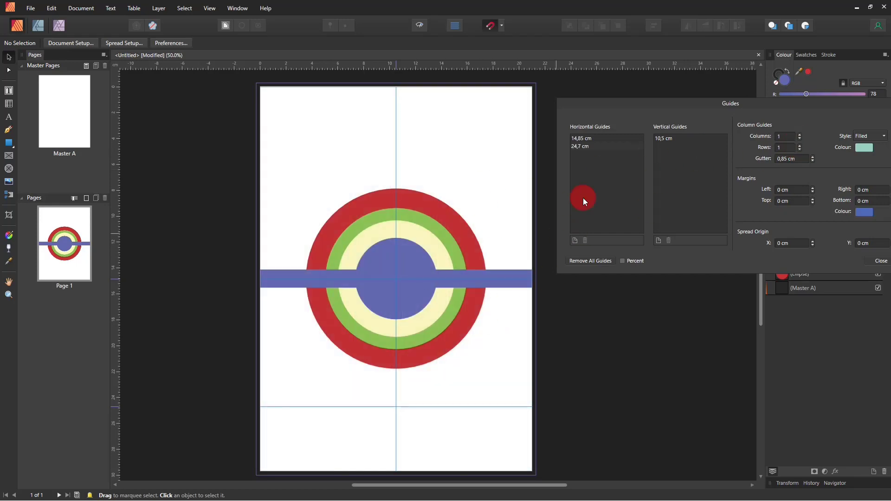
{"action": "left_click_drag", "start_coordinate": [628, 104], "coordinate": [607, 87]}
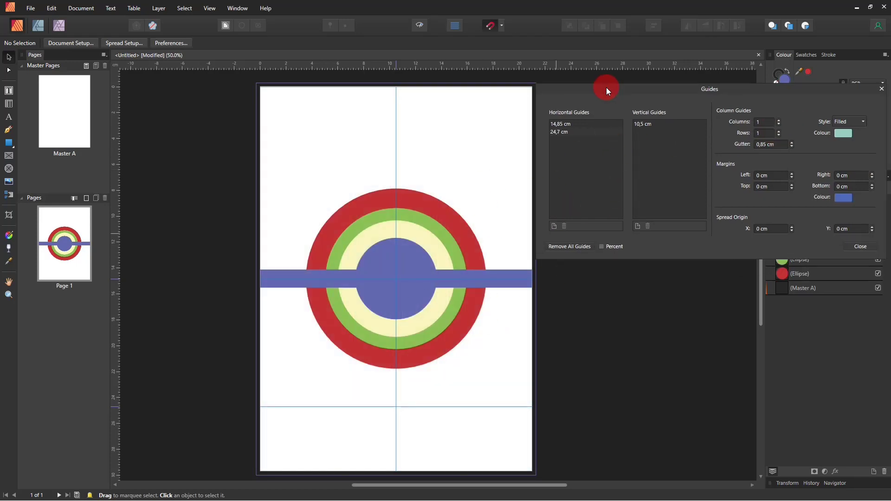
{"action": "left_click", "coordinate": [559, 132]}
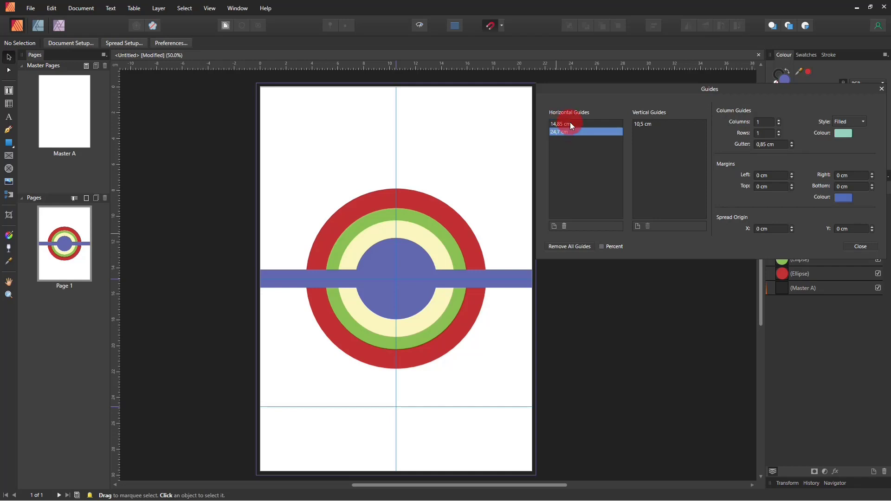
{"action": "left_click", "coordinate": [574, 249]}
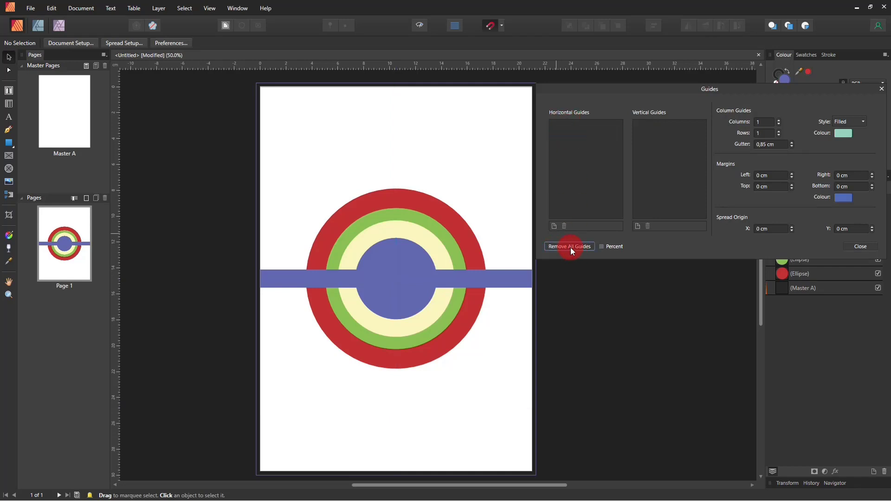
{"action": "left_click", "coordinate": [859, 247]}
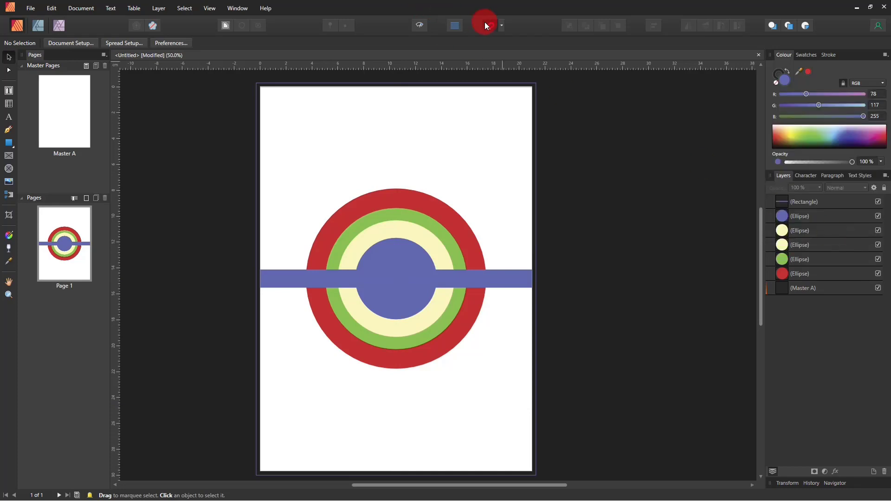
Turn on Snap to guides in the snapping options
{"action": "left_click", "coordinate": [502, 26]}
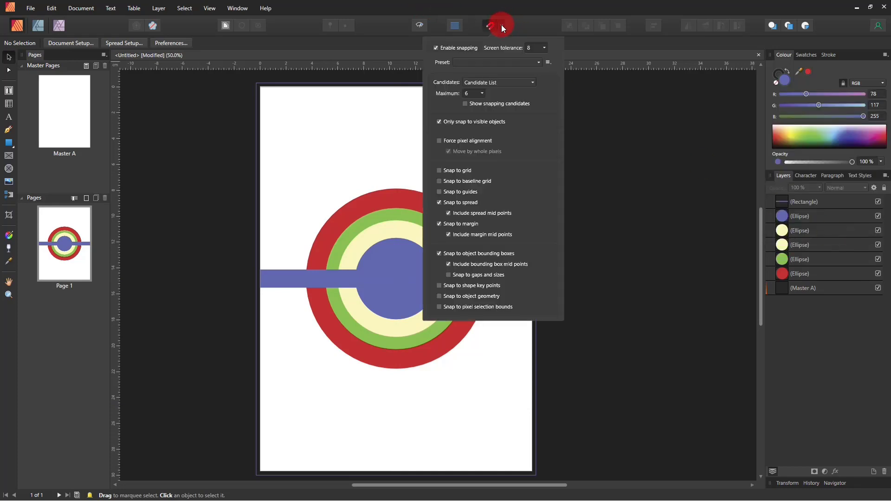
{"action": "left_click", "coordinate": [475, 190]}
{"action": "left_click", "coordinate": [567, 66]}
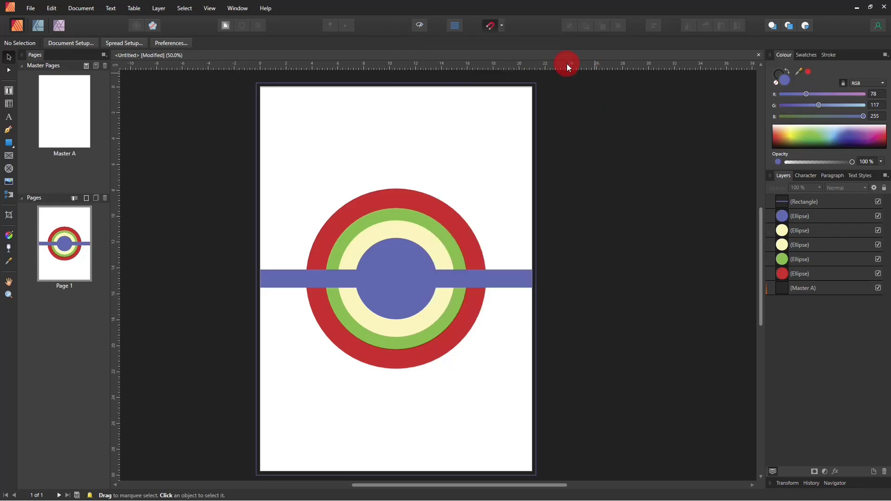
{"action": "left_click", "coordinate": [209, 8]}
Add horizontal guides at 14,85 cm and vertical guides at 10,5 cm in Guides Manager
{"action": "left_click", "coordinate": [228, 216]}
{"action": "left_click_drag", "start_coordinate": [492, 159], "coordinate": [772, 79]}
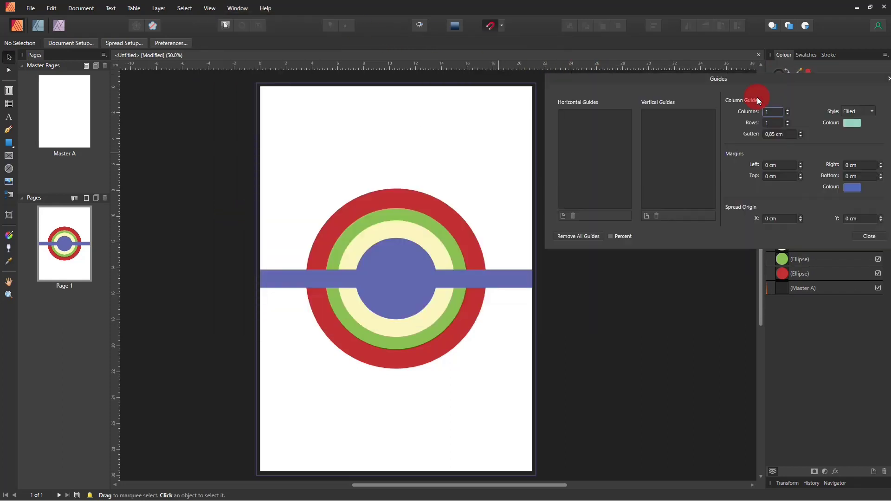
{"action": "left_click", "coordinate": [562, 217]}
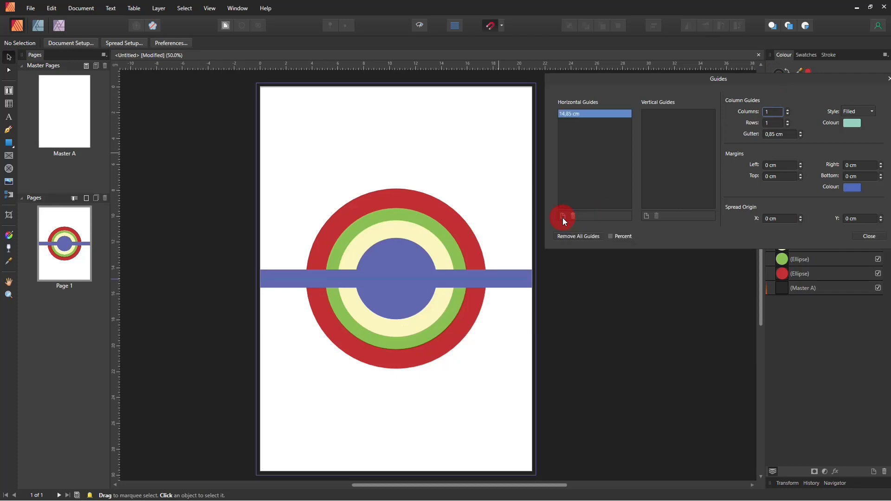
{"action": "mouse_move", "coordinate": [396, 271]}
{"action": "left_mouse_down"}
{"action": "mouse_move", "coordinate": [312, 281]}
{"action": "mouse_move", "coordinate": [544, 286]}
{"action": "mouse_move", "coordinate": [249, 279]}
{"action": "mouse_move", "coordinate": [583, 247]}
{"action": "left_mouse_up"}
{"action": "left_click", "coordinate": [649, 217]}
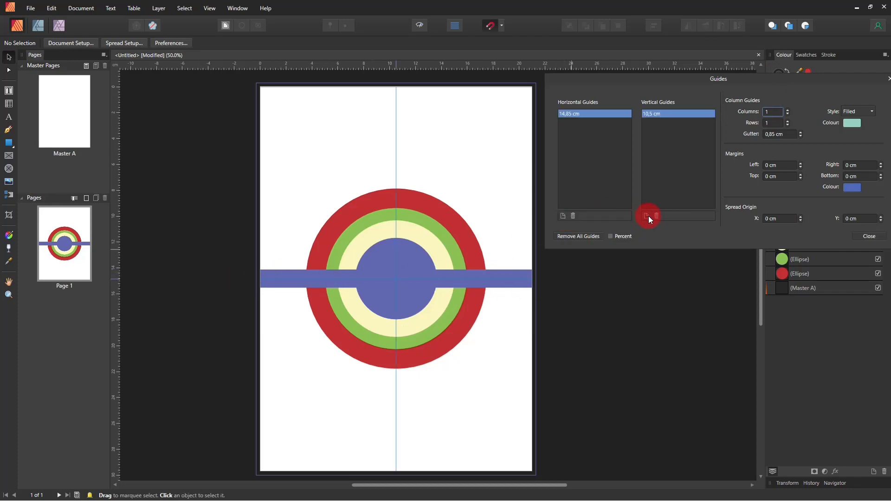
{"action": "mouse_move", "coordinate": [408, 279]}
{"action": "left_mouse_down"}
{"action": "mouse_move", "coordinate": [394, 278]}
{"action": "mouse_move", "coordinate": [392, 436]}
{"action": "mouse_move", "coordinate": [396, 140]}
{"action": "left_mouse_up"}
{"action": "left_click", "coordinate": [561, 216]}
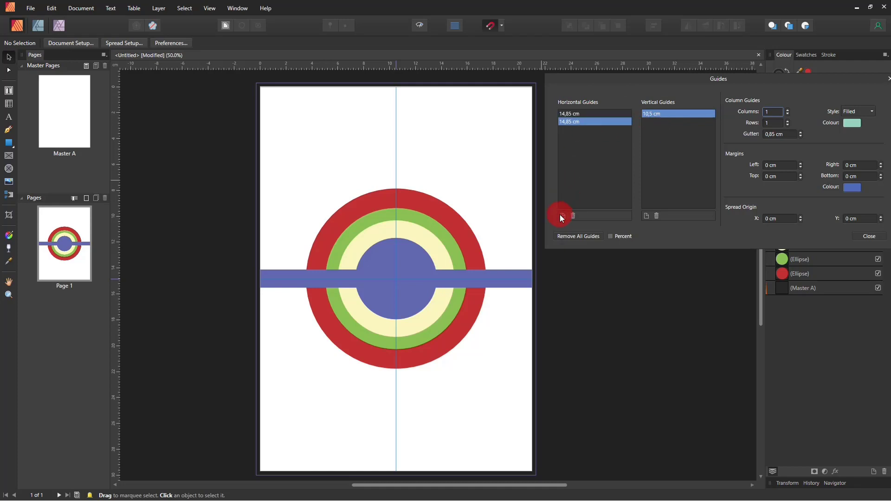
{"action": "left_click", "coordinate": [647, 216]}
{"action": "left_click", "coordinate": [648, 216]}
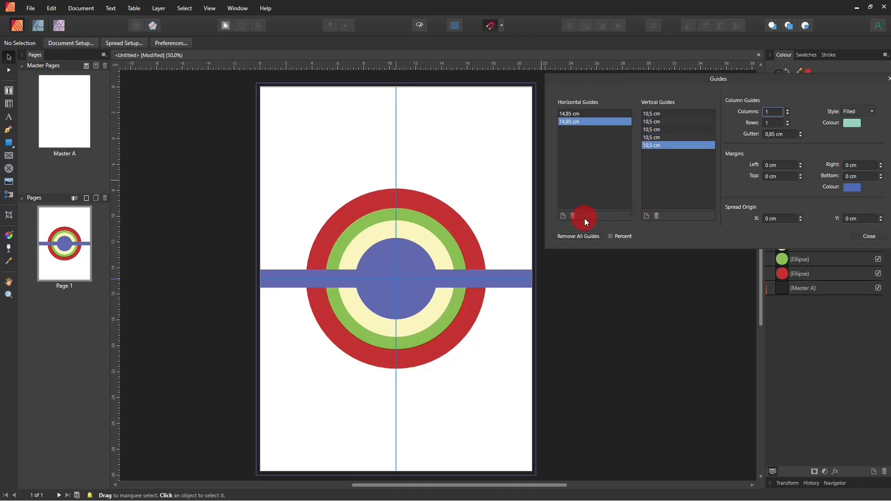
{"action": "left_click", "coordinate": [563, 215]}
{"action": "left_click", "coordinate": [562, 215]}
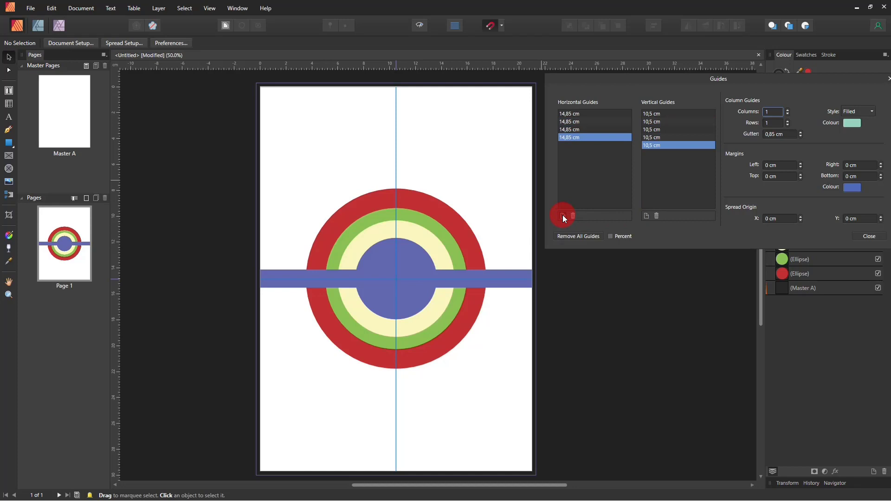
Reposition the first five horizontal guides to 2, 4, 6, 8 and 10 cm
{"action": "double_click", "coordinate": [566, 114]}
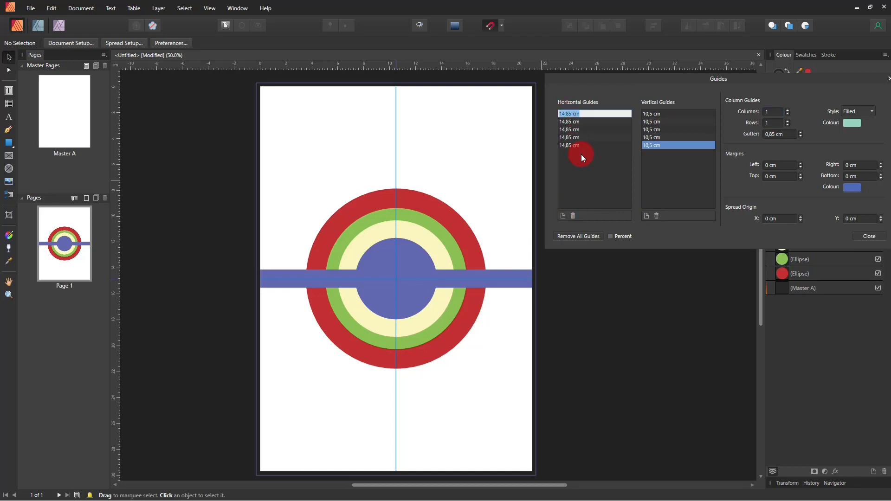
{"action": "type", "text": "2"}
{"action": "double_click", "coordinate": [567, 121]}
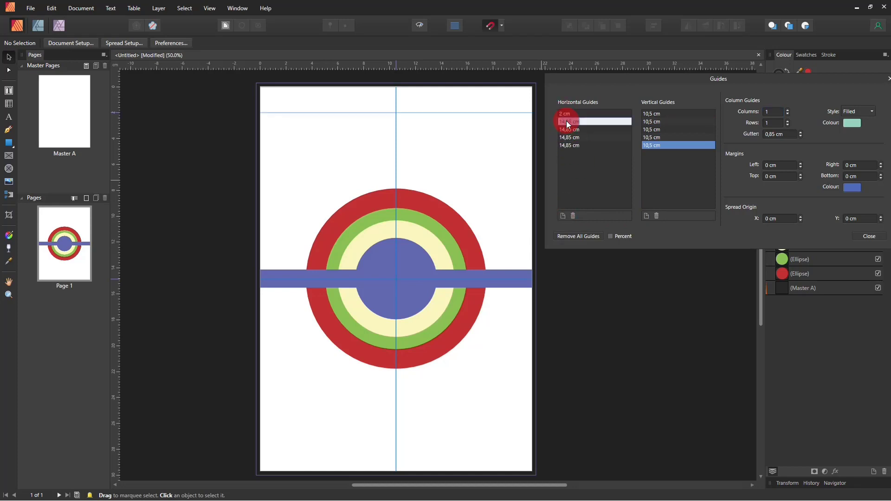
{"action": "type", "text": "24"}
{"action": "double_click", "coordinate": [566, 129]}
{"action": "type", "text": "5"}
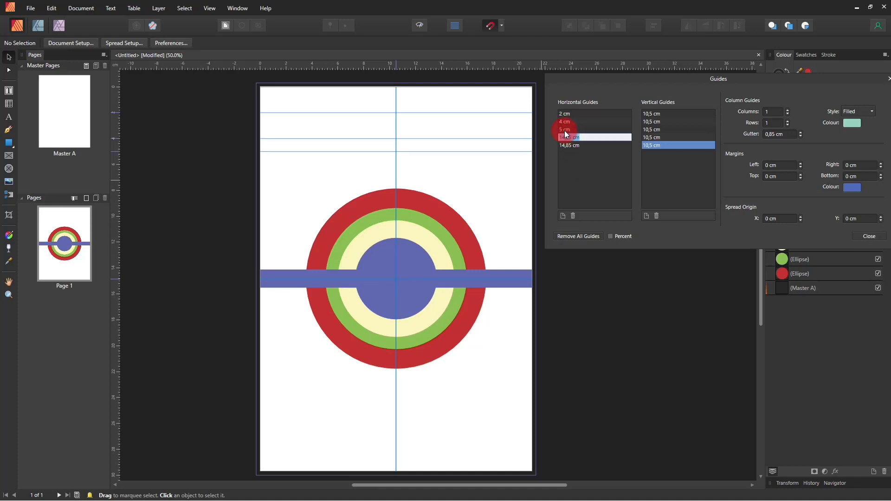
{"action": "double_click", "coordinate": [564, 138]}
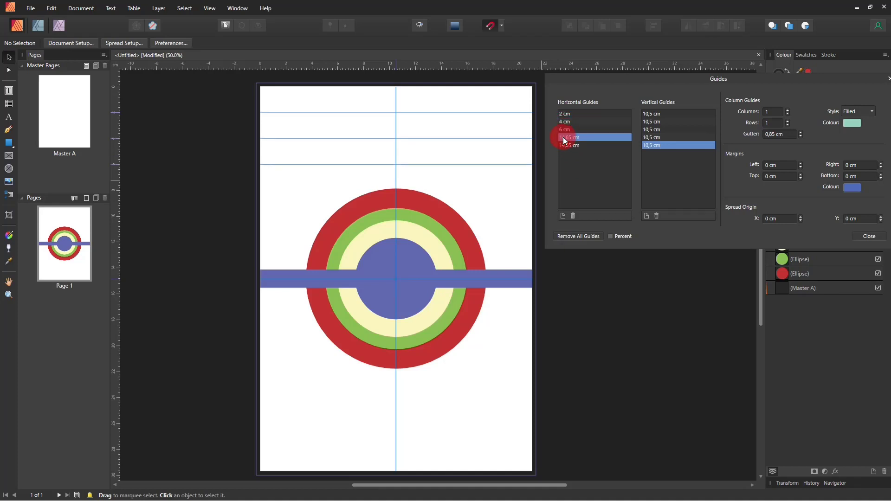
{"action": "type", "text": "8"}
{"action": "double_click", "coordinate": [561, 145]}
{"action": "type", "text": "10"}
{"action": "key", "text": "Return"}
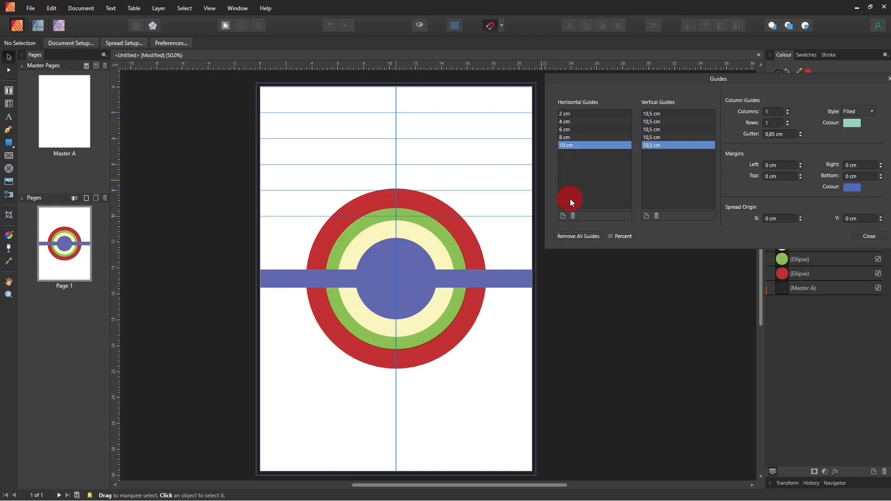
Add a sixth horizontal guide at 12 cm
{"action": "left_click", "coordinate": [561, 217]}
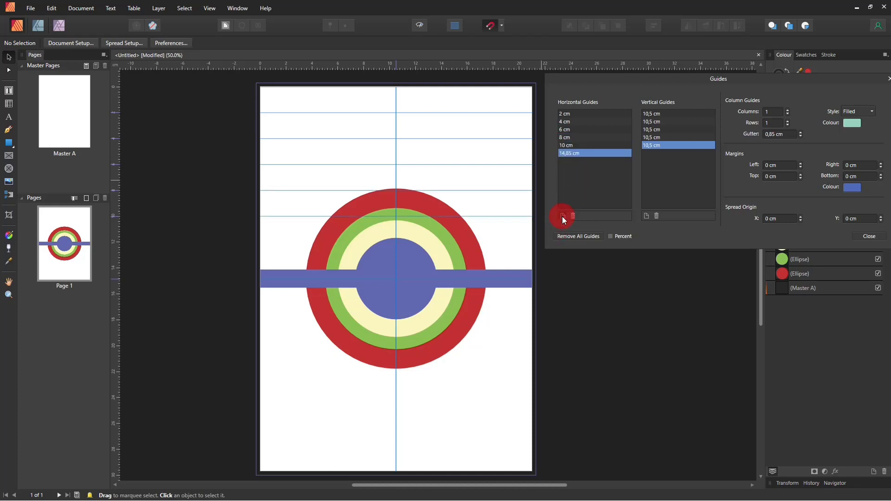
{"action": "double_click", "coordinate": [563, 153]}
{"action": "type", "text": "12"}
{"action": "key", "text": "Return"}
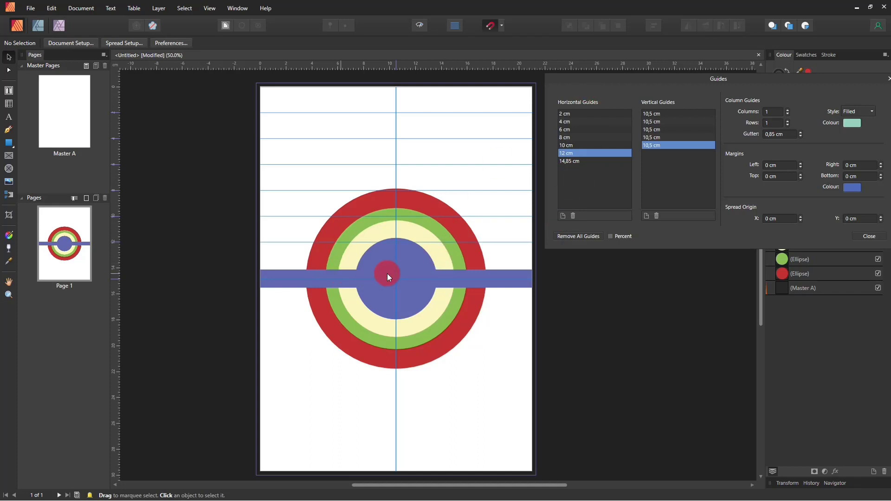
Add vertical guides and set them to 2, 4, 6, 8 and 10 cm
{"action": "left_click", "coordinate": [654, 147]}
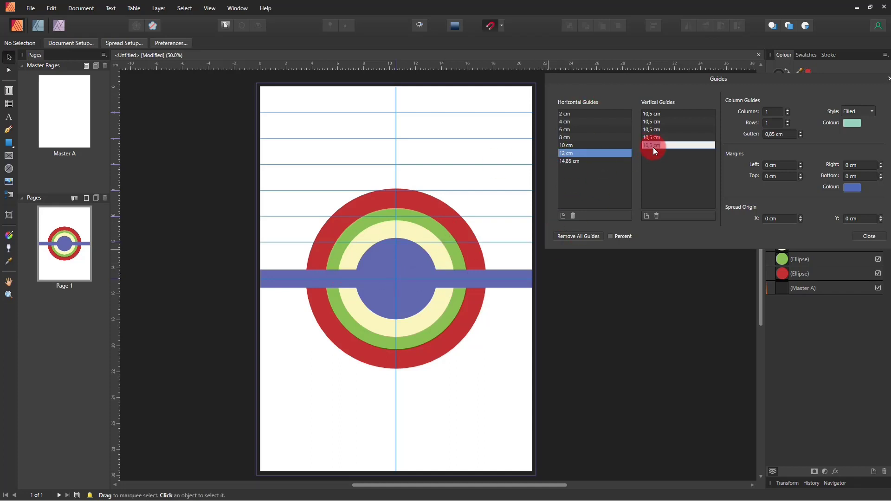
{"action": "left_click", "coordinate": [646, 216]}
{"action": "double_click", "coordinate": [649, 113]}
{"action": "type", "text": "2"}
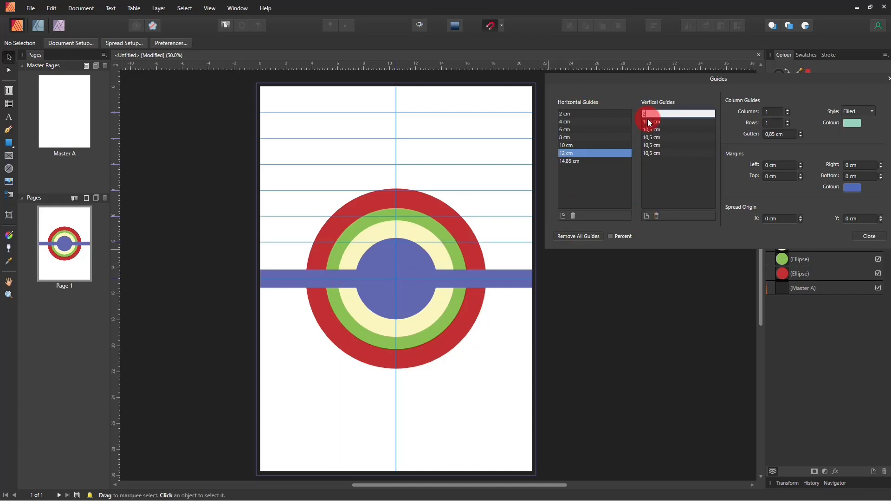
{"action": "double_click", "coordinate": [649, 121]}
{"action": "type", "text": "46"}
{"action": "double_click", "coordinate": [649, 137]}
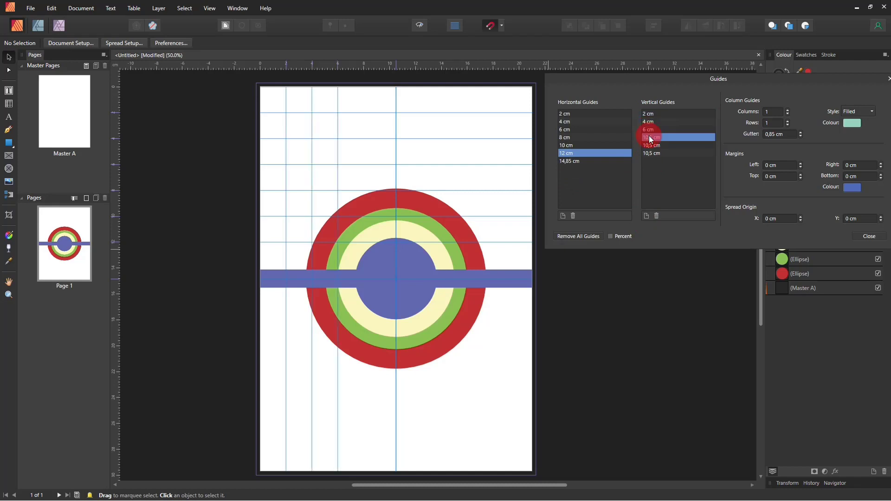
{"action": "type", "text": "7"}
{"action": "type", "text": "8"}
{"action": "double_click", "coordinate": [648, 146]}
{"action": "type", "text": "1"}
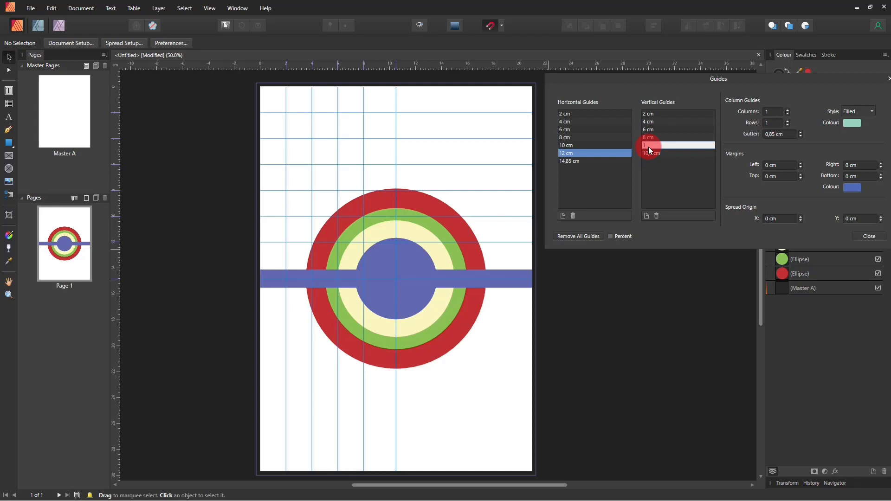
{"action": "type", "text": "0"}
Add further vertical guides at 12 and 14 cm
{"action": "double_click", "coordinate": [650, 155]}
{"action": "type", "text": "1"}
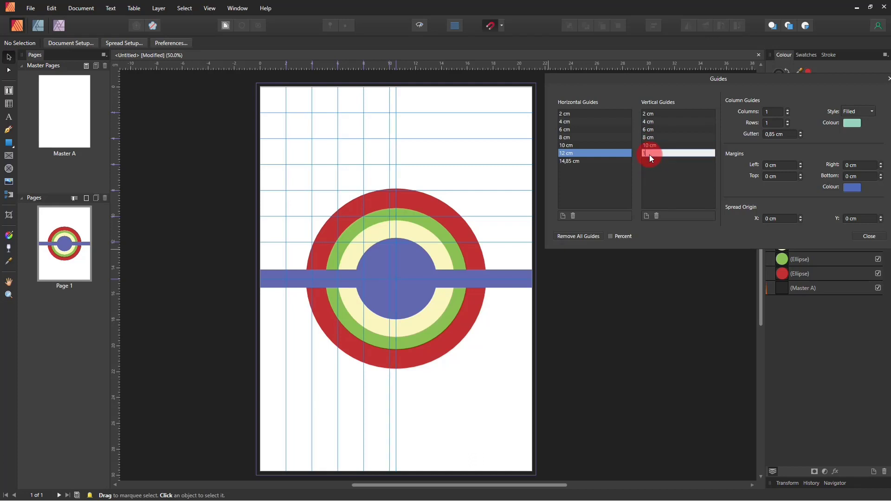
{"action": "type", "text": "2"}
{"action": "left_click", "coordinate": [651, 182]}
{"action": "left_click", "coordinate": [647, 212]}
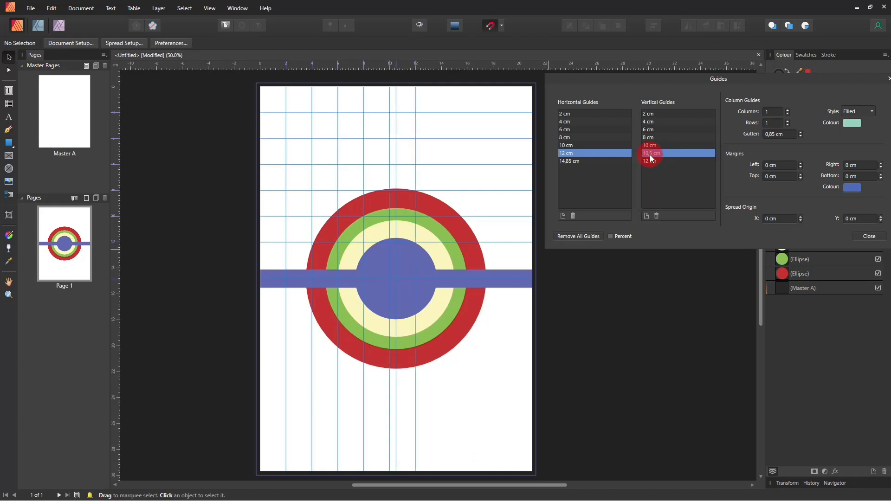
{"action": "double_click", "coordinate": [650, 154]}
{"action": "type", "text": "14"}
{"action": "left_click", "coordinate": [654, 181]}
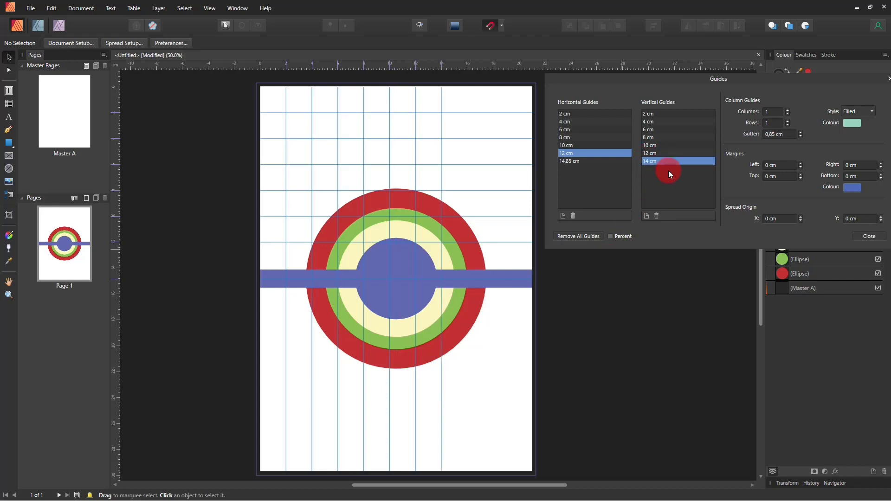
Delete the extra 18,09 cm and 12 cm vertical guides and close Guides Manager
{"action": "left_click", "coordinate": [604, 163]}
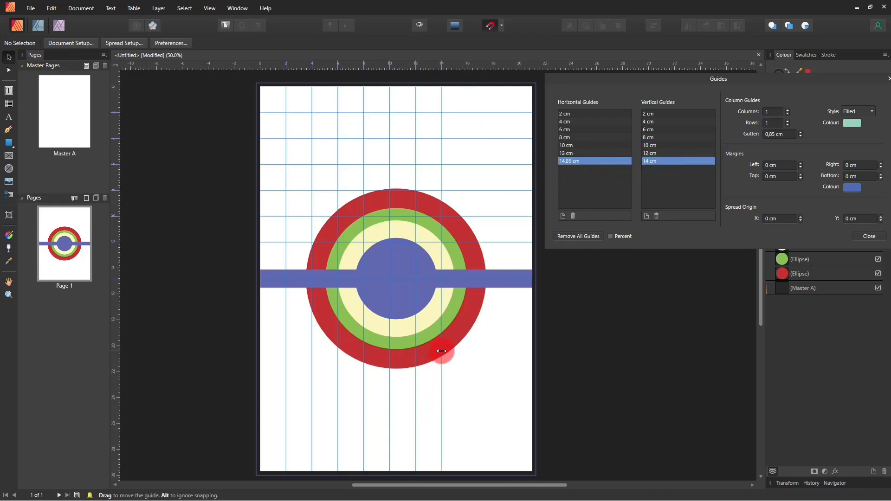
{"action": "left_click_drag", "start_coordinate": [441, 307], "coordinate": [508, 283]}
{"action": "double_click", "coordinate": [664, 161]}
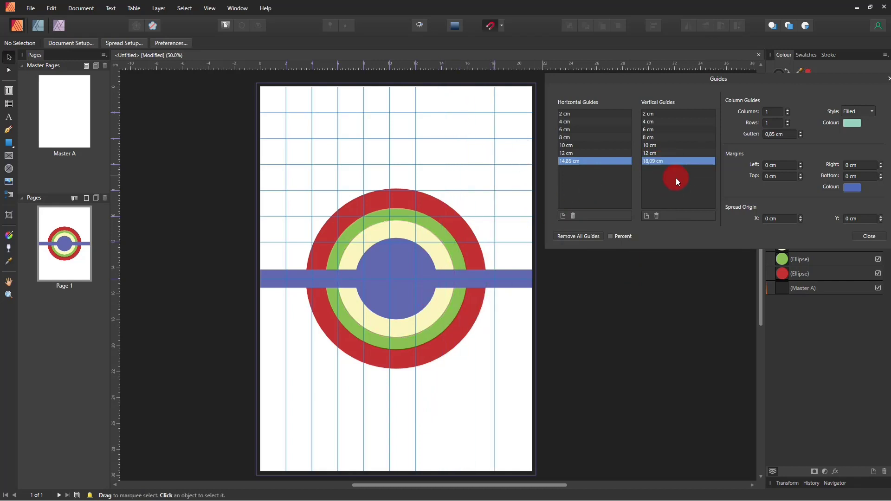
{"action": "left_click", "coordinate": [657, 216]}
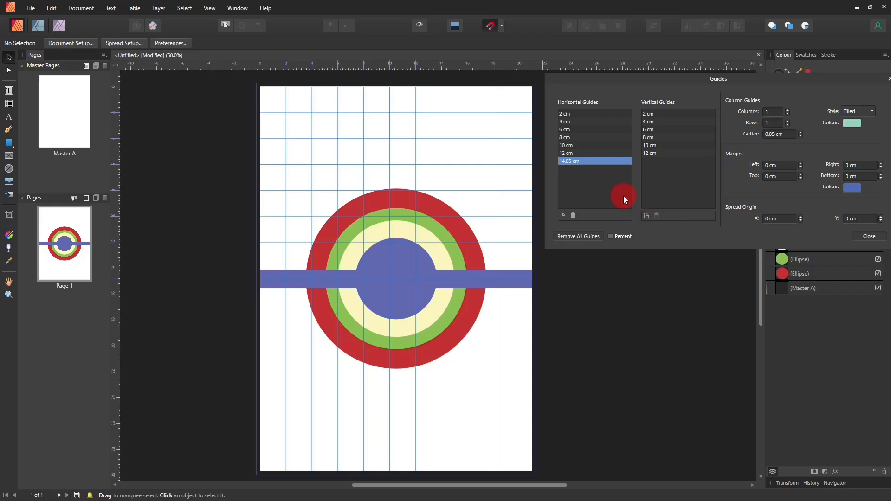
{"action": "left_click", "coordinate": [659, 153]}
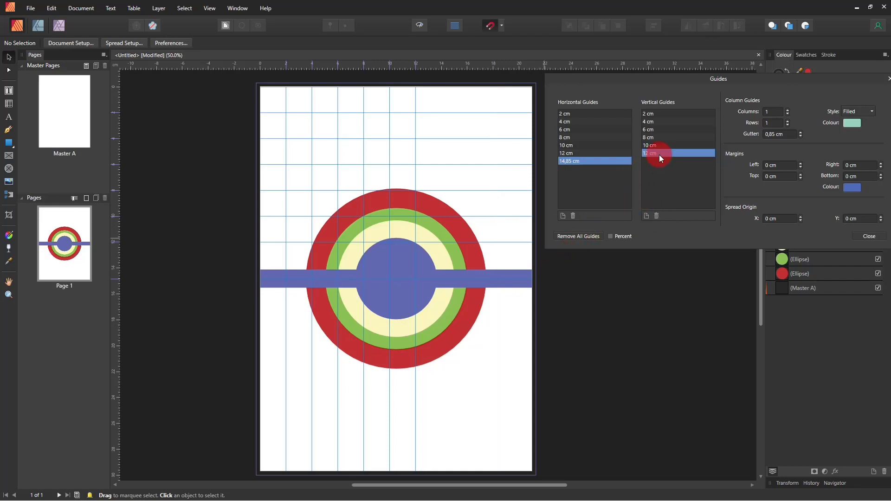
{"action": "left_click", "coordinate": [656, 216]}
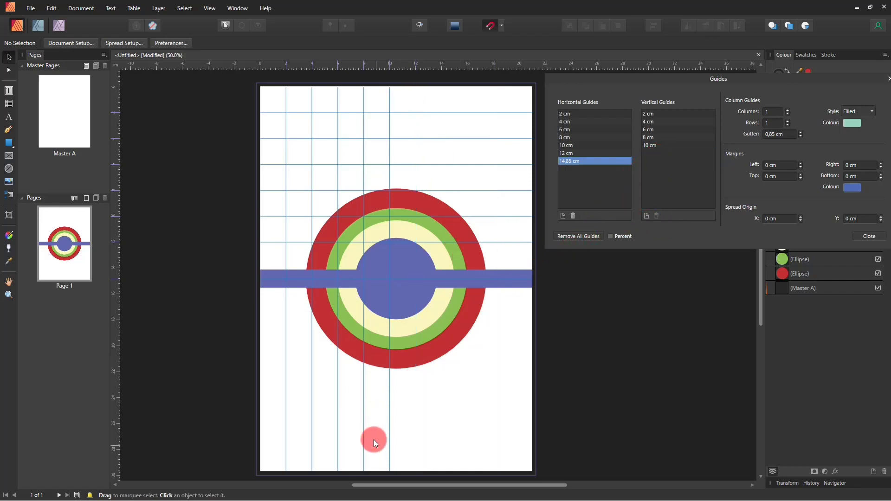
{"action": "left_click_drag", "start_coordinate": [689, 76], "coordinate": [599, 85]}
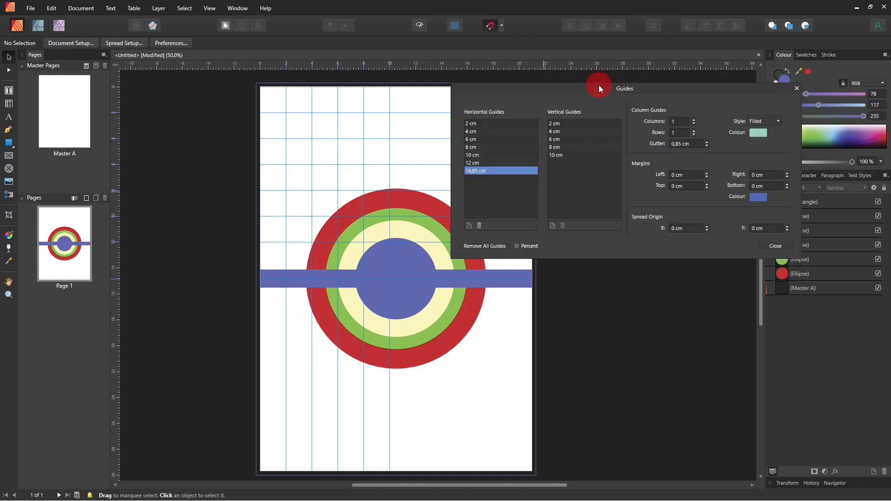
{"action": "left_click", "coordinate": [796, 89]}
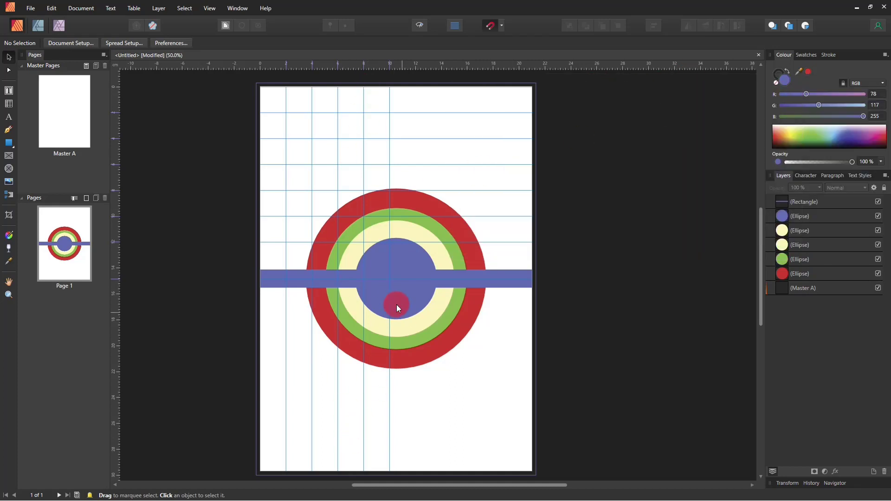
Draw a large blue rectangle in the top-left guide cells and a small square beside it
{"action": "key", "text": "z"}
{"action": "left_click", "coordinate": [337, 272]}
{"action": "left_click", "coordinate": [378, 255], "text": "alt"}
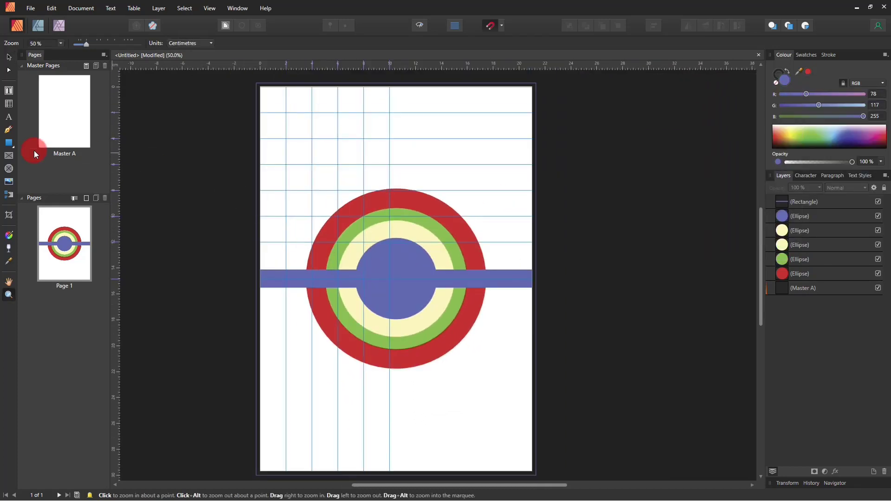
{"action": "left_click", "coordinate": [12, 143]}
{"action": "left_click_drag", "start_coordinate": [286, 113], "coordinate": [390, 191]}
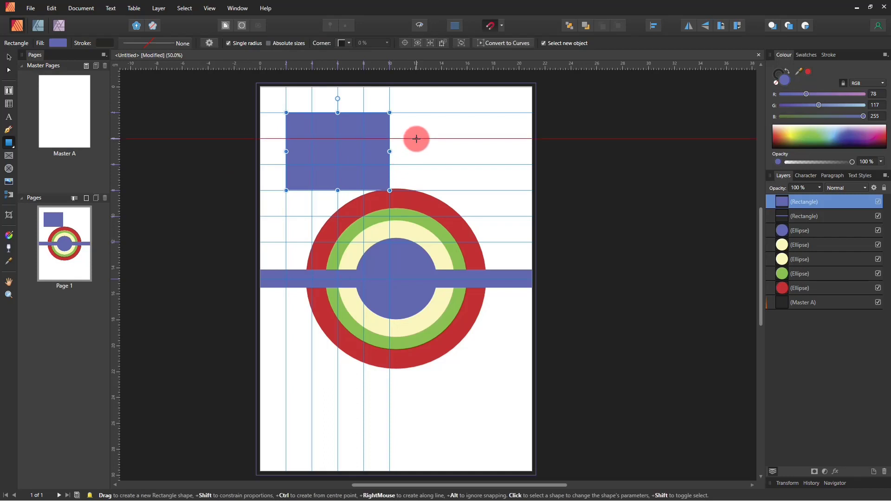
{"action": "left_click_drag", "start_coordinate": [416, 138], "coordinate": [446, 164]}
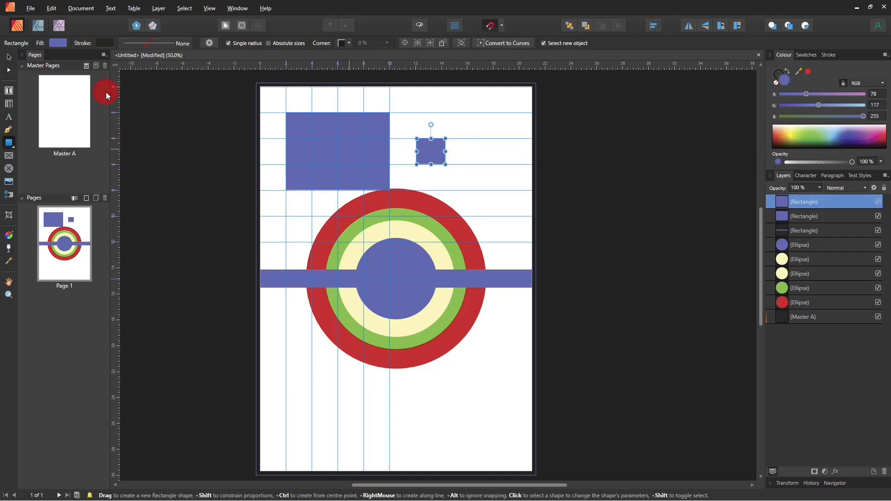
Place a copy of the small square to its right and undo the extra duplicated rows
{"action": "left_click", "coordinate": [9, 56]}
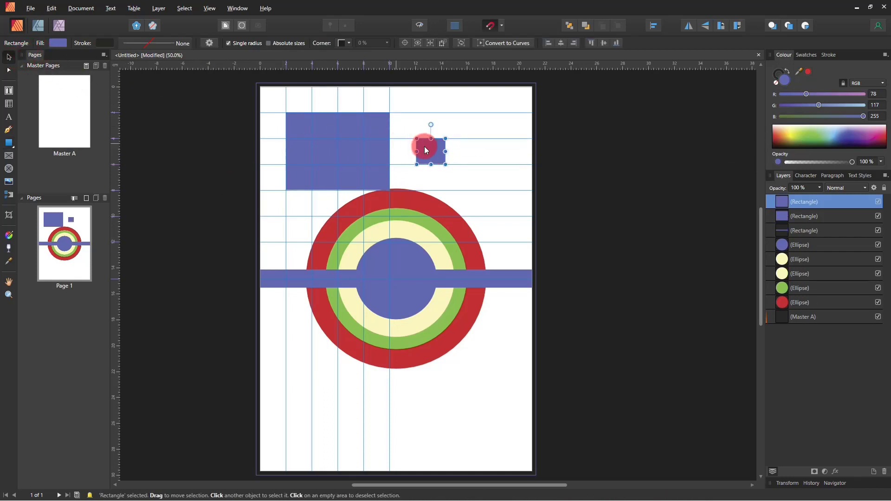
{"action": "mouse_move", "coordinate": [427, 148]}
{"action": "left_mouse_down"}
{"action": "mouse_move", "coordinate": [504, 158]}
{"action": "mouse_move", "coordinate": [492, 149]}
{"action": "left_mouse_up"}
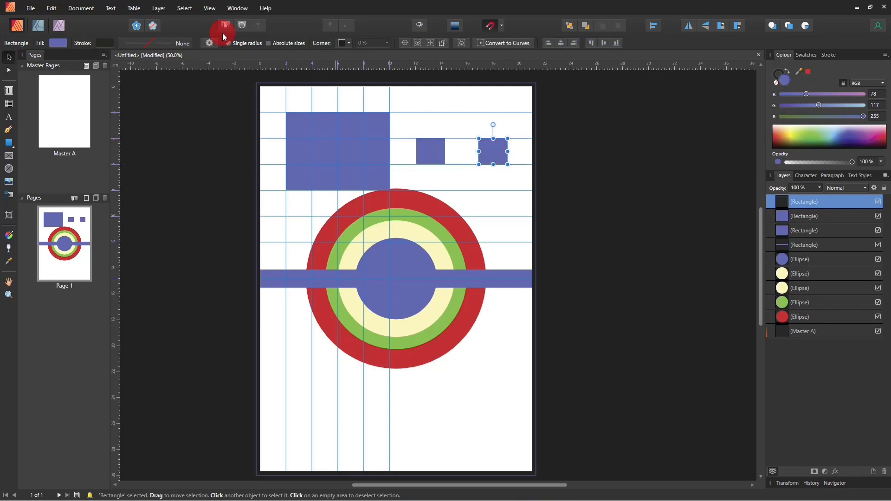
{"action": "left_click", "coordinate": [431, 151], "text": "shift"}
{"action": "left_click", "coordinate": [369, 160], "text": "shift"}
{"action": "mouse_move", "coordinate": [370, 152]}
{"action": "left_mouse_down"}
{"action": "mouse_move", "coordinate": [386, 258]}
{"action": "mouse_move", "coordinate": [374, 362]}
{"action": "left_mouse_up"}
{"action": "left_click", "coordinate": [367, 211]}
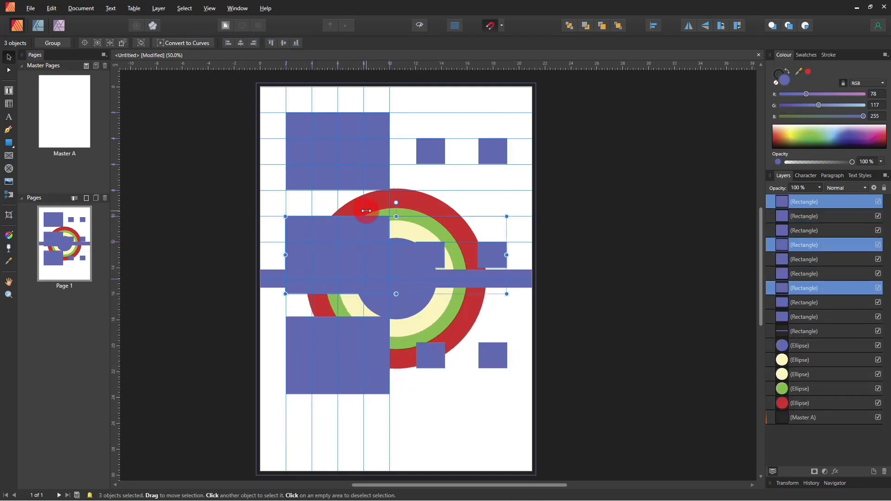
{"action": "key", "text": "ctrl+z"}
{"action": "key", "text": "ctrl+z"}
{"action": "key", "text": "ctrl+z"}
{"action": "key", "text": "ctrl+z"}
{"action": "key", "text": "ctrl+z"}
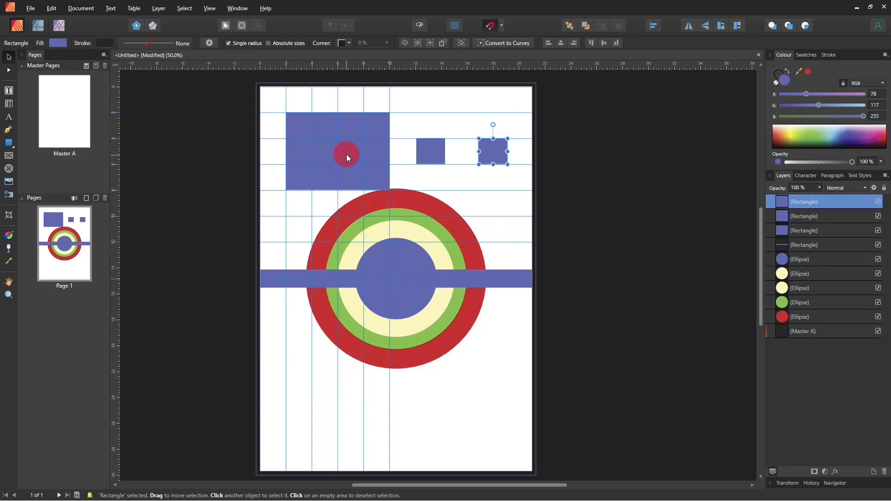
{"action": "left_click", "coordinate": [346, 154]}
In Guides Manager, set the column guides to 3 columns and 3 rows
{"action": "left_click", "coordinate": [185, 8]}
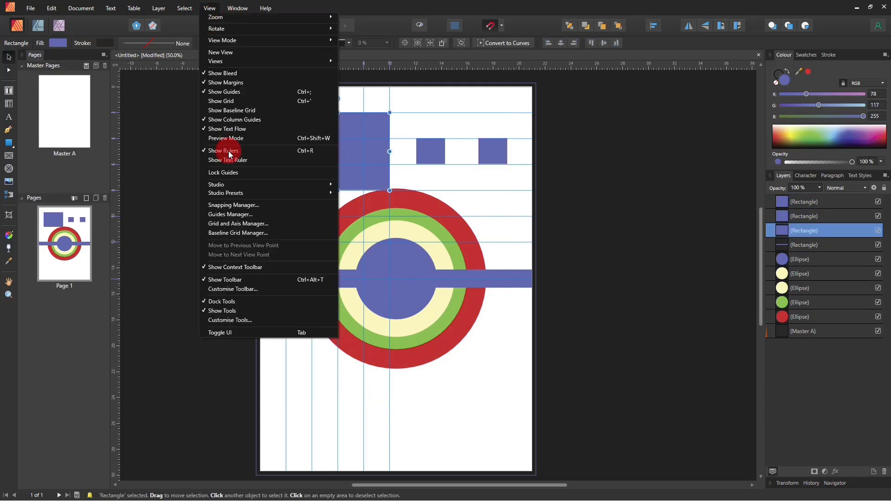
{"action": "left_click", "coordinate": [234, 214]}
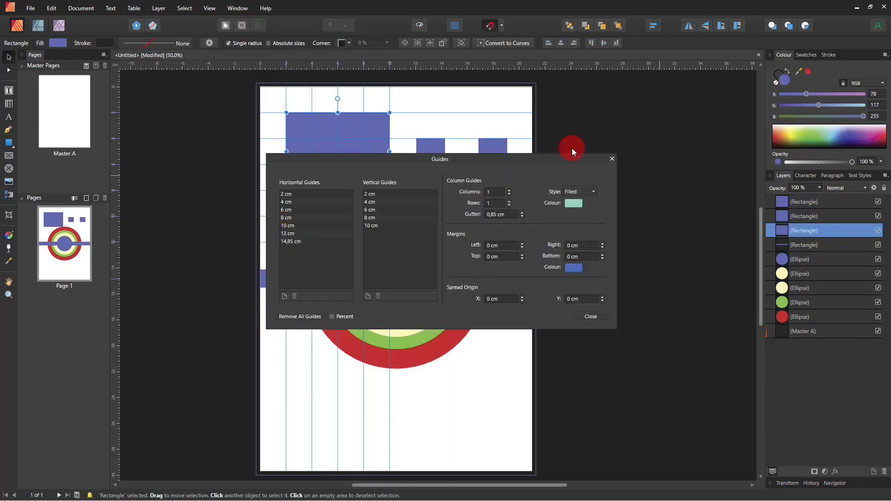
{"action": "left_click_drag", "start_coordinate": [574, 159], "coordinate": [765, 91]}
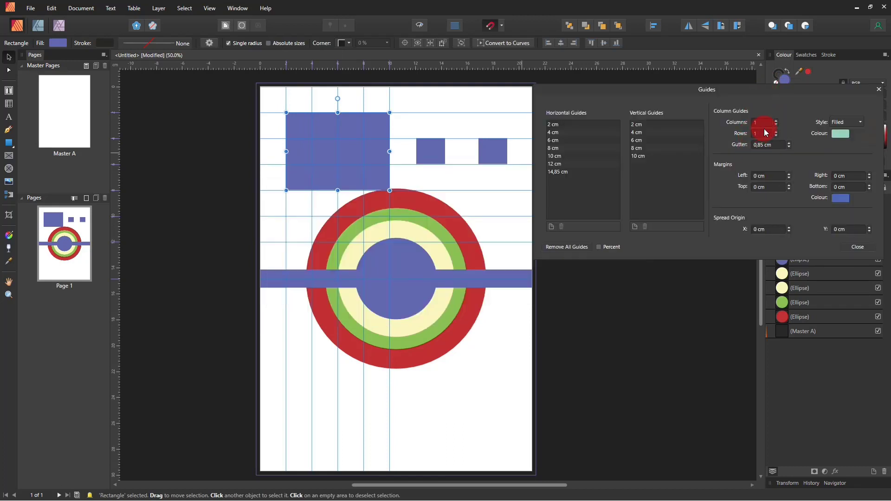
{"action": "double_click", "coordinate": [775, 121]}
{"action": "double_click", "coordinate": [775, 132]}
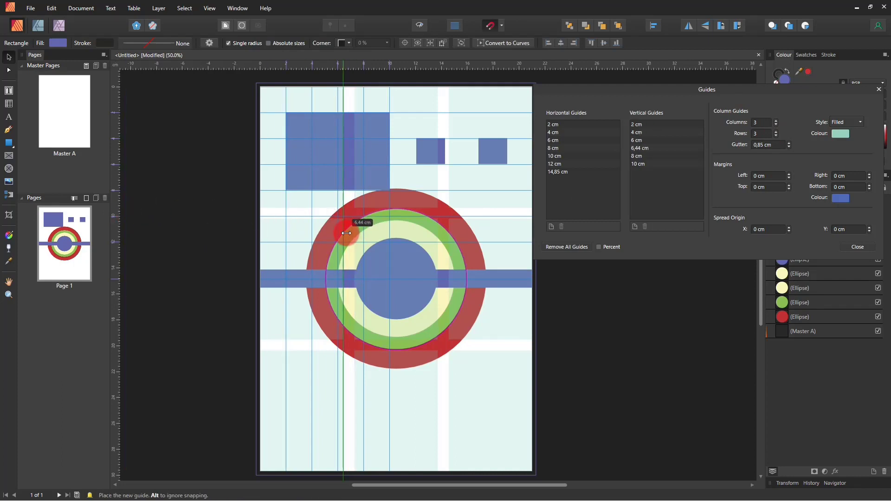
Remove all ruler guides, including the trial vertical guides, and close Guides Manager
{"action": "left_click_drag", "start_coordinate": [118, 215], "coordinate": [343, 232]}
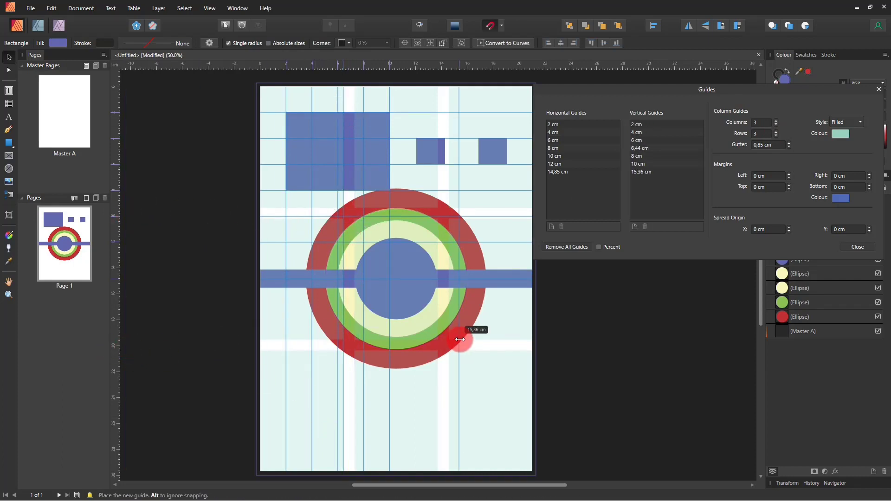
{"action": "left_click_drag", "start_coordinate": [135, 357], "coordinate": [370, 338]}
{"action": "left_click_drag", "start_coordinate": [149, 337], "coordinate": [144, 335]}
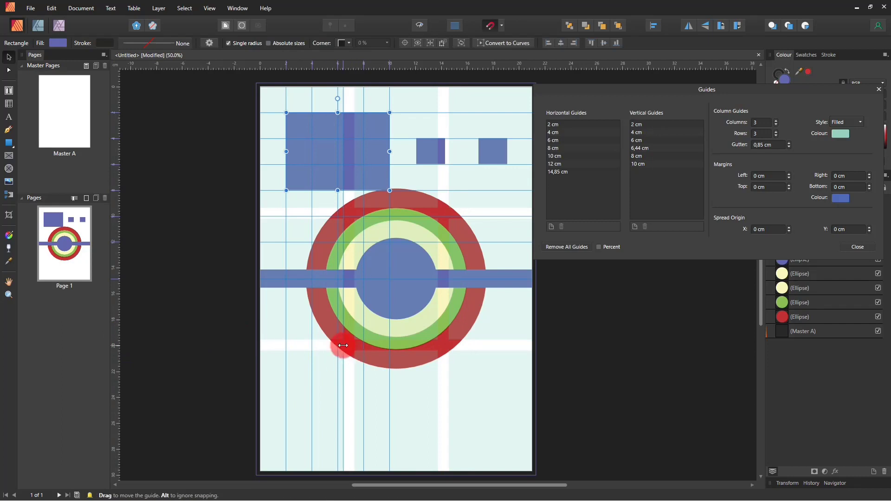
{"action": "left_click_drag", "start_coordinate": [344, 343], "coordinate": [173, 323]}
{"action": "left_click", "coordinate": [570, 246]}
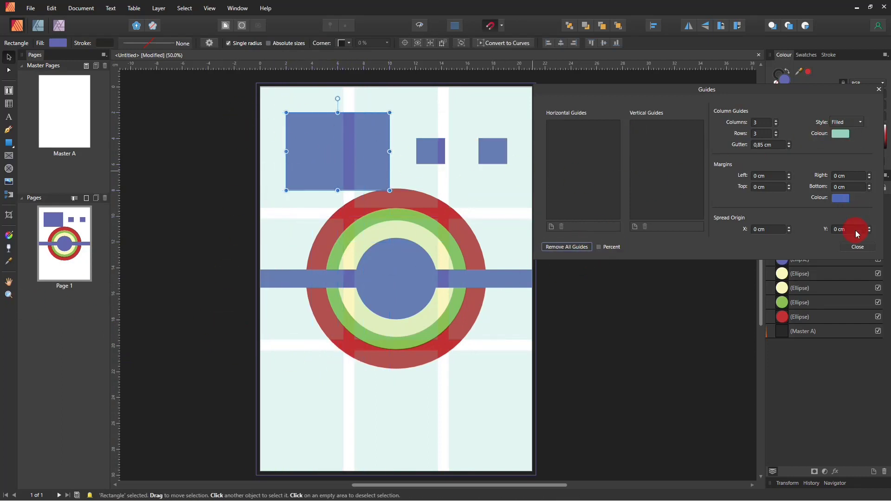
{"action": "left_click", "coordinate": [856, 247]}
Select and delete the three blue rectangles at the top
{"action": "left_click", "coordinate": [418, 146], "text": "shift"}
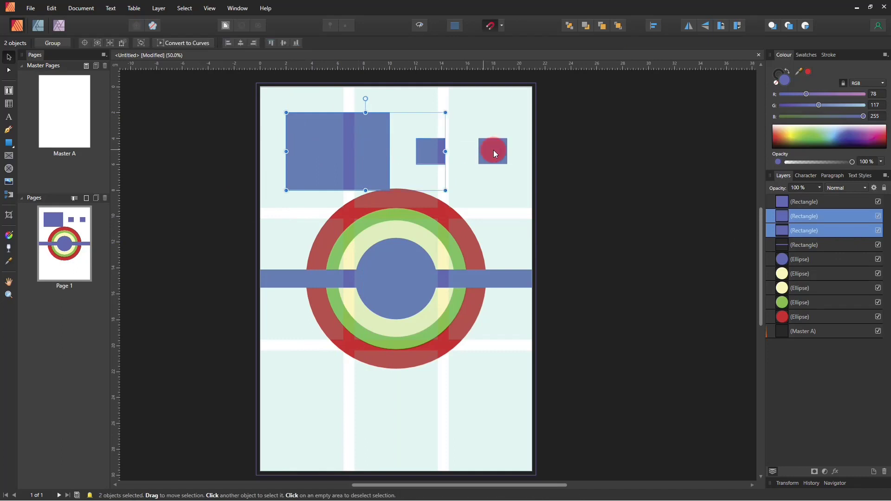
{"action": "left_click", "coordinate": [494, 149], "text": "shift"}
{"action": "key", "text": "Delete"}
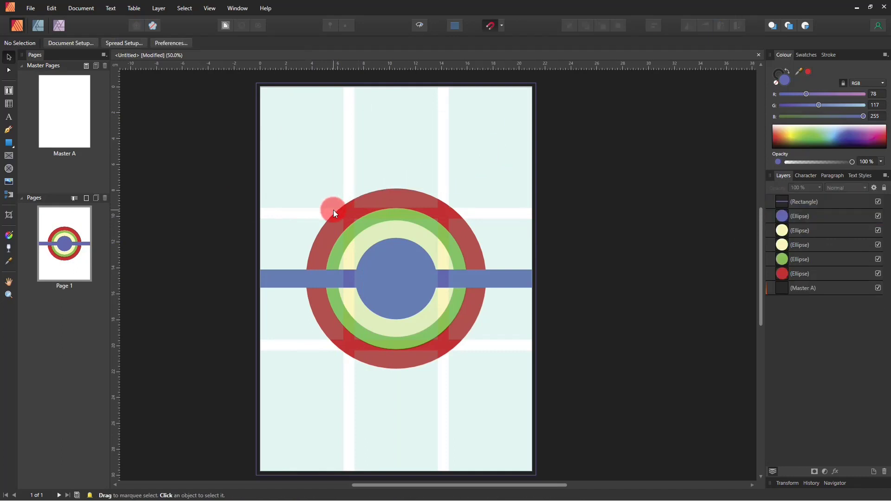
Pull trial horizontal and vertical guides from the rulers onto the page
{"action": "left_click_drag", "start_coordinate": [376, 69], "coordinate": [358, 140]}
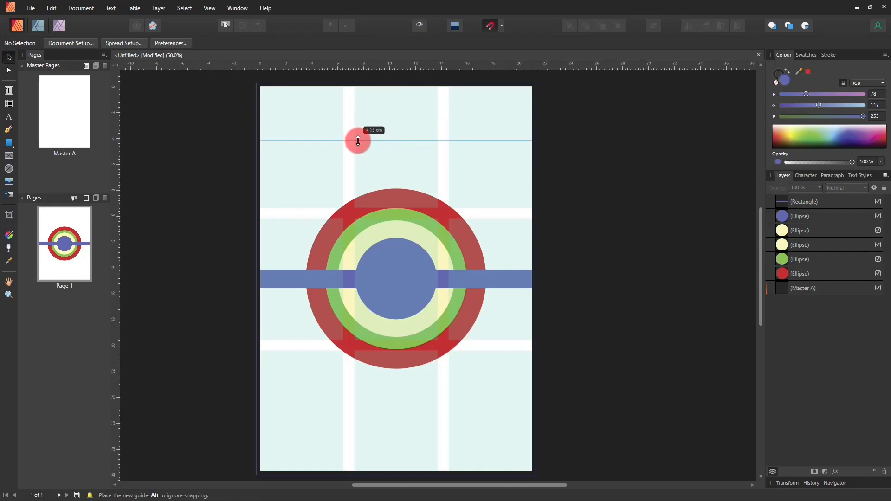
{"action": "left_click_drag", "start_coordinate": [358, 140], "coordinate": [370, 107]}
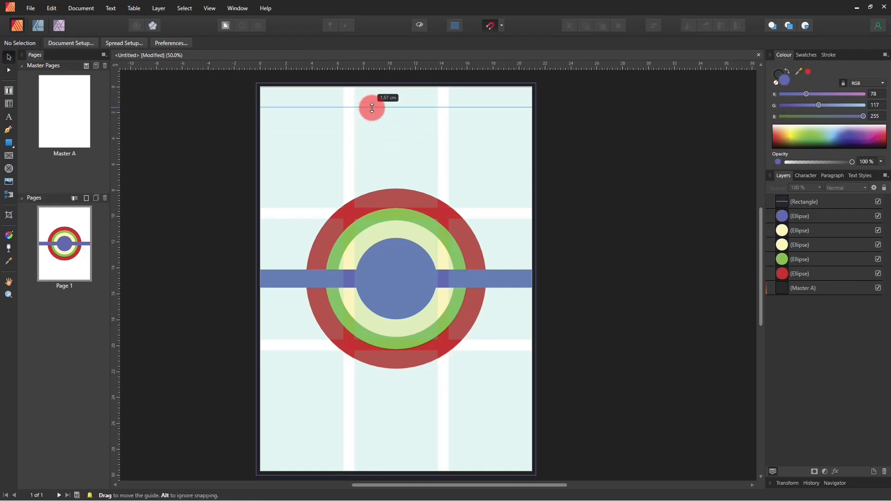
{"action": "left_click_drag", "start_coordinate": [369, 140], "coordinate": [358, 172]}
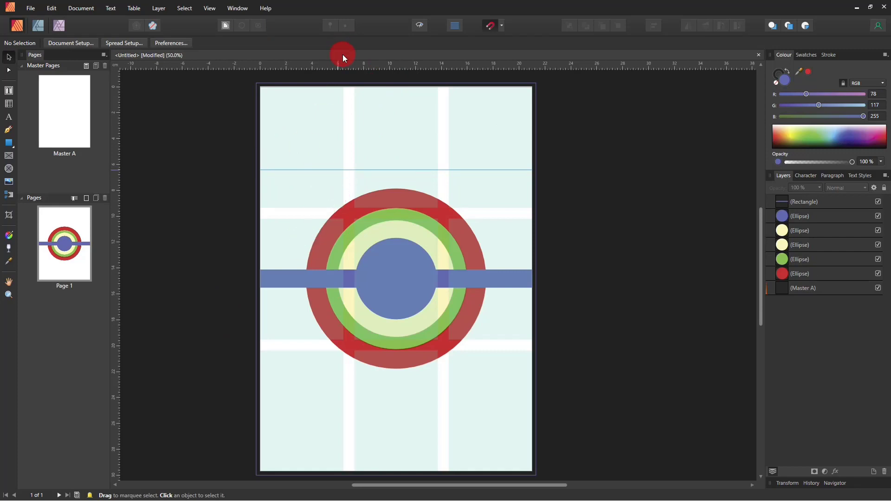
{"action": "left_click_drag", "start_coordinate": [115, 228], "coordinate": [344, 228]}
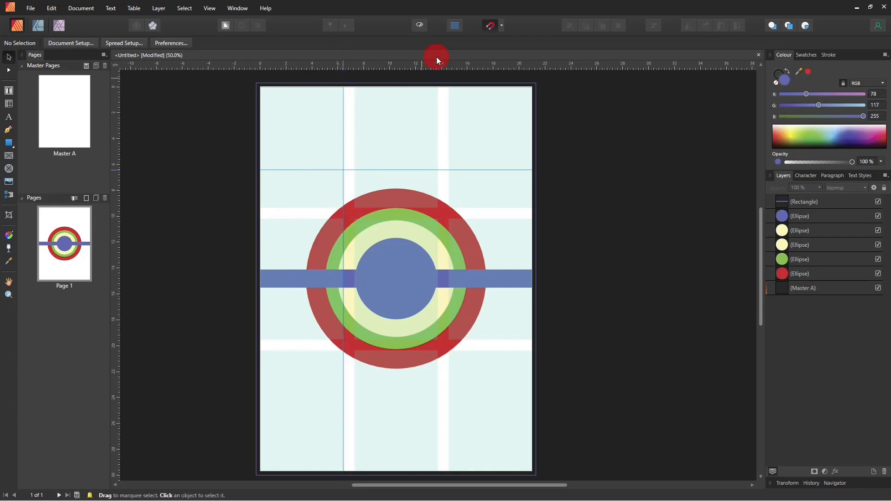
{"action": "left_click_drag", "start_coordinate": [376, 70], "coordinate": [379, 207]}
Drag the trial guides back off the page to remove them, then open the View menu
{"action": "left_click_drag", "start_coordinate": [344, 224], "coordinate": [116, 225]}
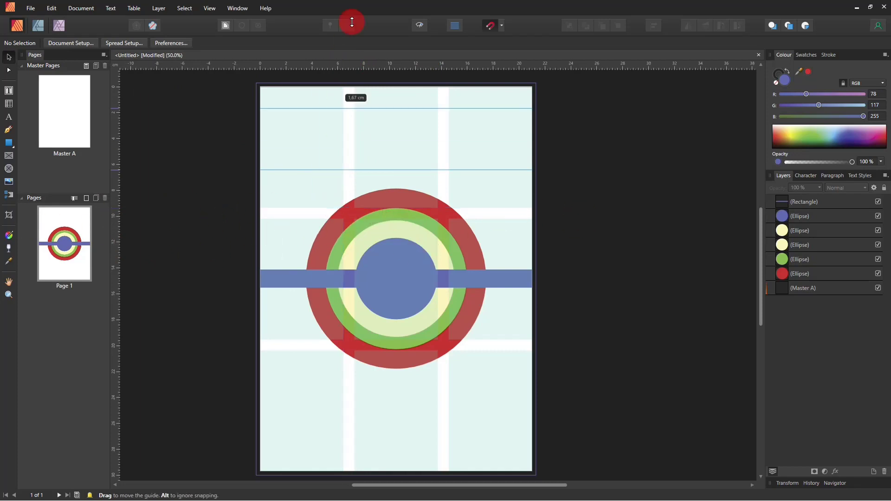
{"action": "left_click_drag", "start_coordinate": [330, 208], "coordinate": [363, 65]}
{"action": "left_click_drag", "start_coordinate": [350, 169], "coordinate": [366, 18]}
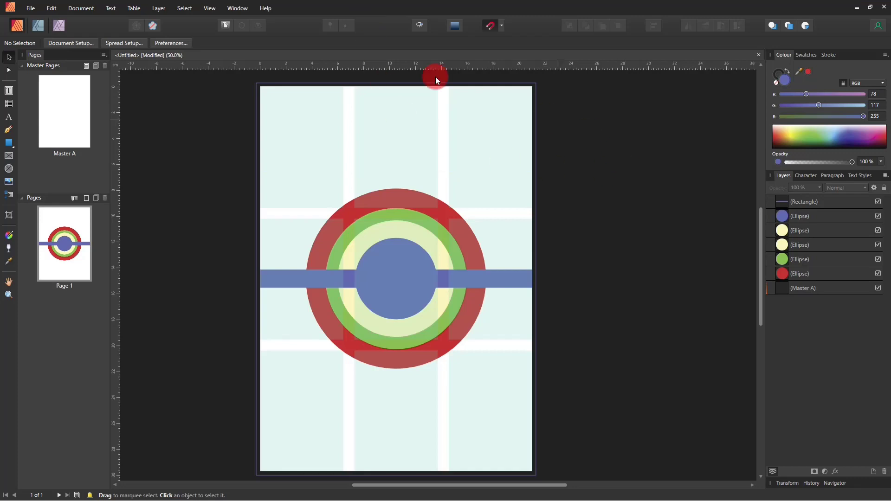
{"action": "left_click", "coordinate": [201, 10]}
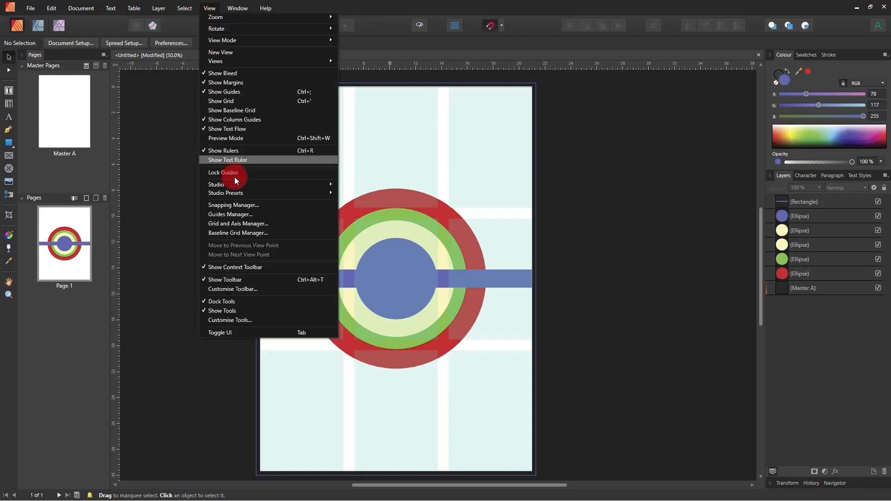
Reset the Guides Manager to 1 column and 1 row, leaving the page plain white
{"action": "left_click", "coordinate": [228, 214]}
{"action": "left_click_drag", "start_coordinate": [486, 159], "coordinate": [690, 61]}
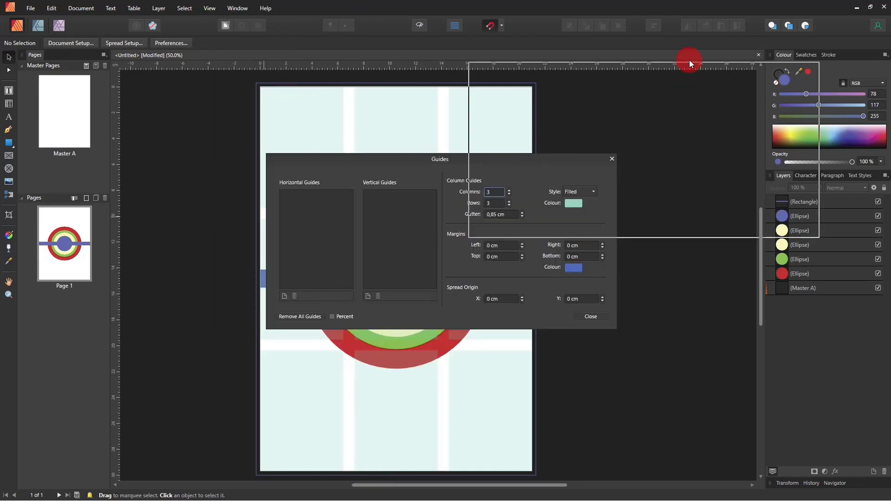
{"action": "left_click", "coordinate": [713, 106]}
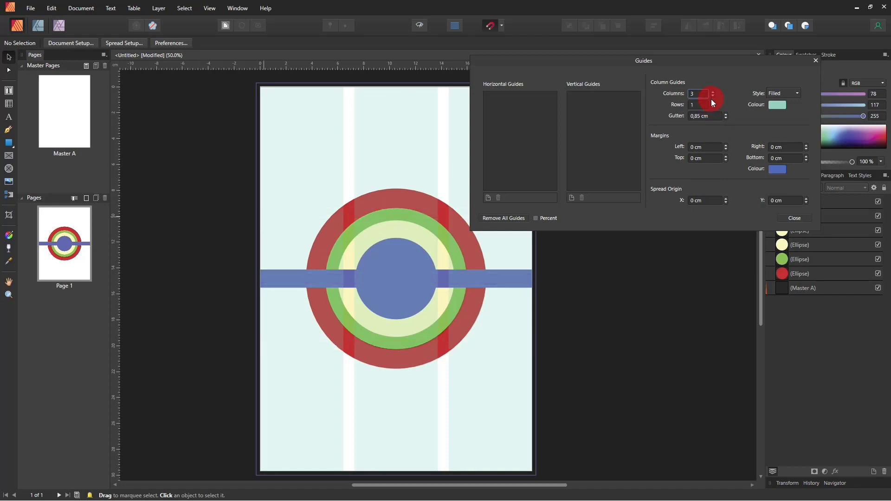
{"action": "double_click", "coordinate": [713, 96]}
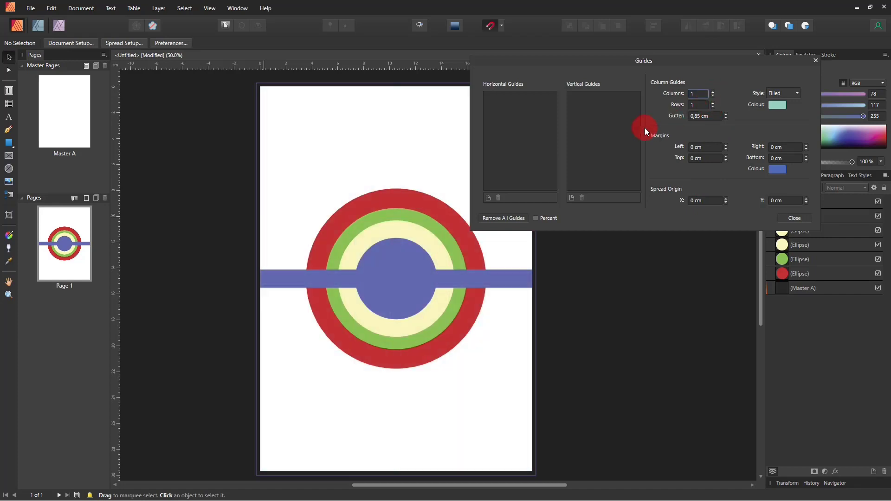
{"action": "mouse_move", "coordinate": [592, 58]}
{"action": "left_mouse_down"}
{"action": "mouse_move", "coordinate": [663, 85]}
{"action": "mouse_move", "coordinate": [644, 89]}
{"action": "left_mouse_up"}
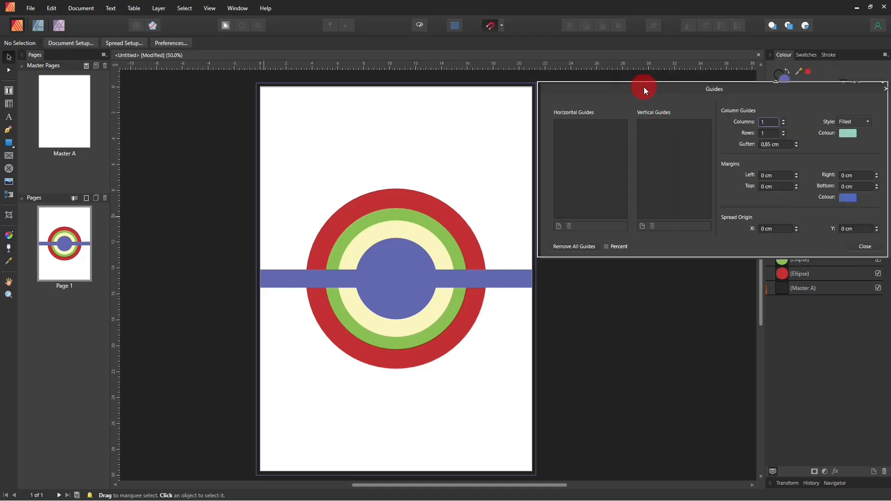
{"action": "left_click", "coordinate": [883, 88]}
Zoom in and add the art text header 'ABXCVDSGFDSFSDFS' at the top left
{"action": "key", "text": "z"}
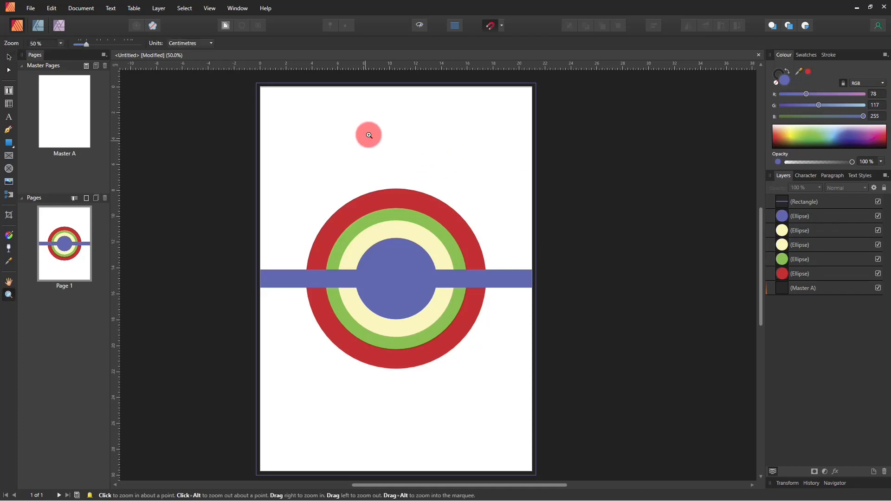
{"action": "mouse_move", "coordinate": [368, 135]}
{"action": "left_mouse_down"}
{"action": "mouse_move", "coordinate": [456, 141]}
{"action": "mouse_move", "coordinate": [388, 223]}
{"action": "left_mouse_up"}
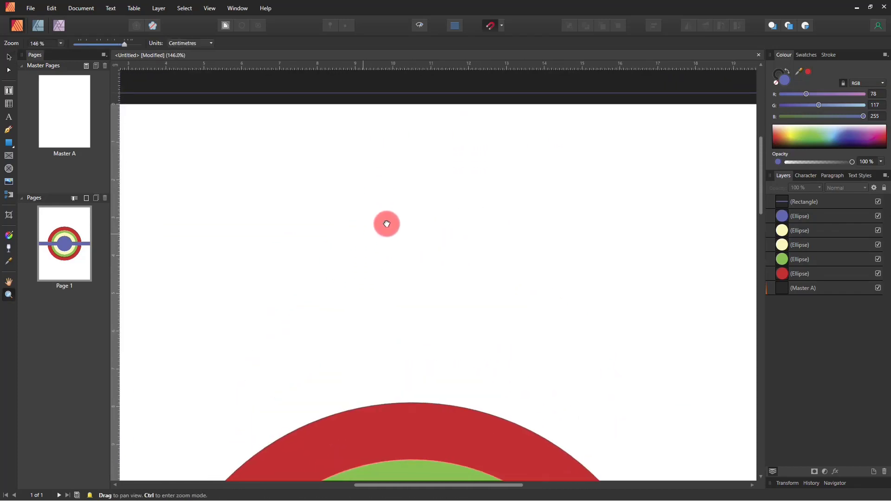
{"action": "left_click", "coordinate": [8, 117]}
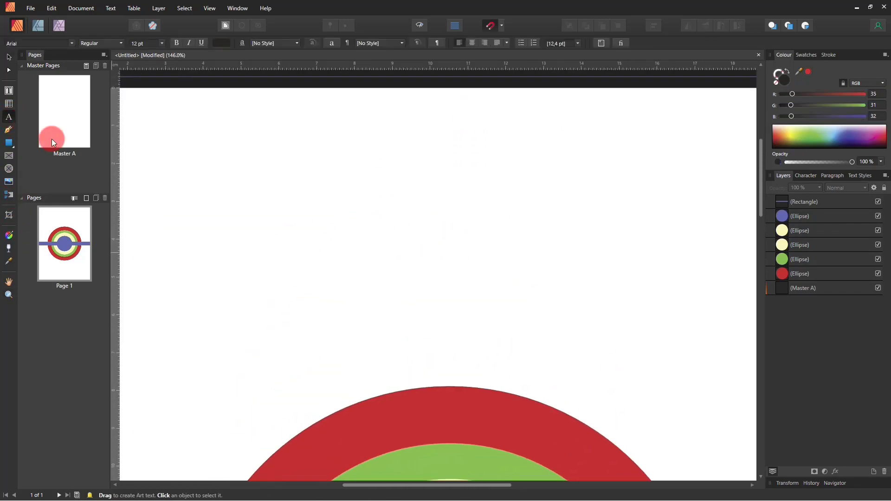
{"action": "left_click", "coordinate": [245, 213]}
{"action": "type", "text": "A"}
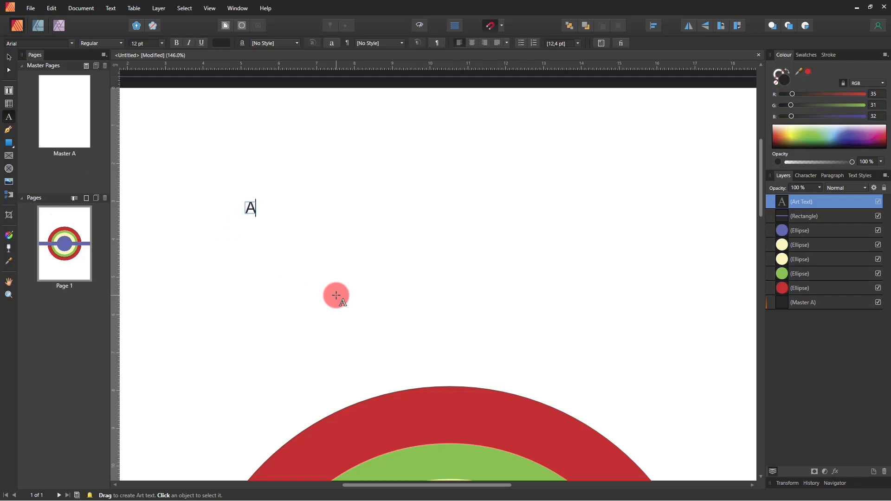
{"action": "type", "text": "BXCVDSGFDSFSDFS"}
{"action": "left_click", "coordinate": [9, 57]}
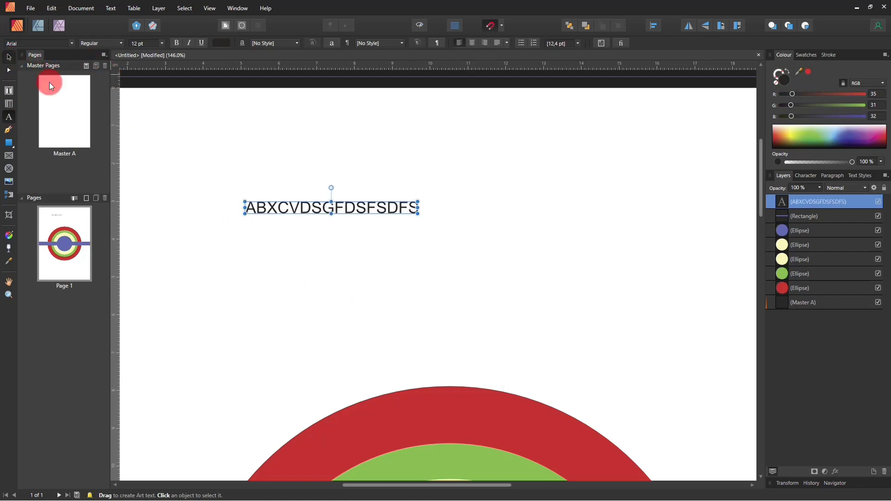
{"action": "left_click_drag", "start_coordinate": [376, 216], "coordinate": [298, 218]}
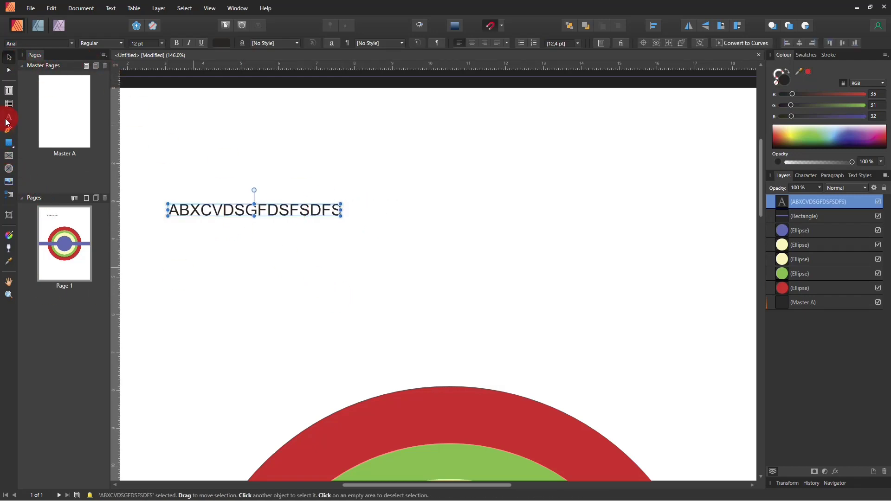
Add a second art text header 'SDGFDFGDASDADSAS' at the top right and nudge it into place
{"action": "left_click", "coordinate": [35, 120]}
{"action": "left_click", "coordinate": [12, 119]}
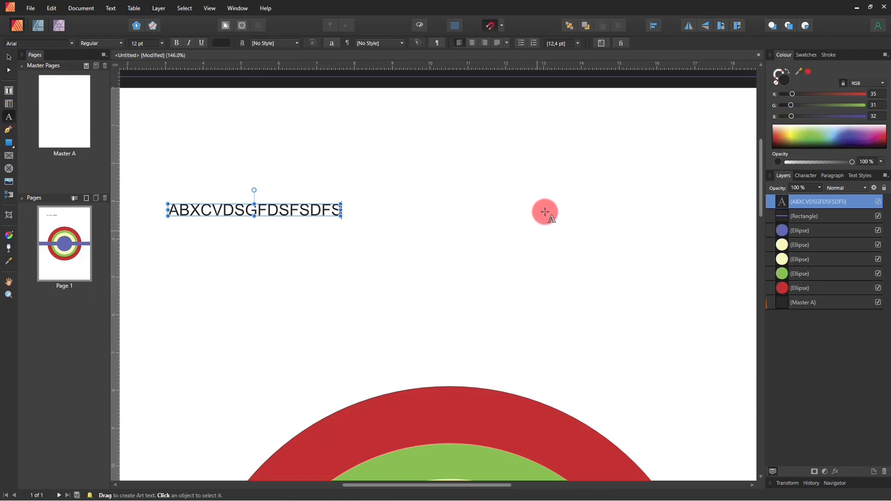
{"action": "left_click", "coordinate": [504, 213]}
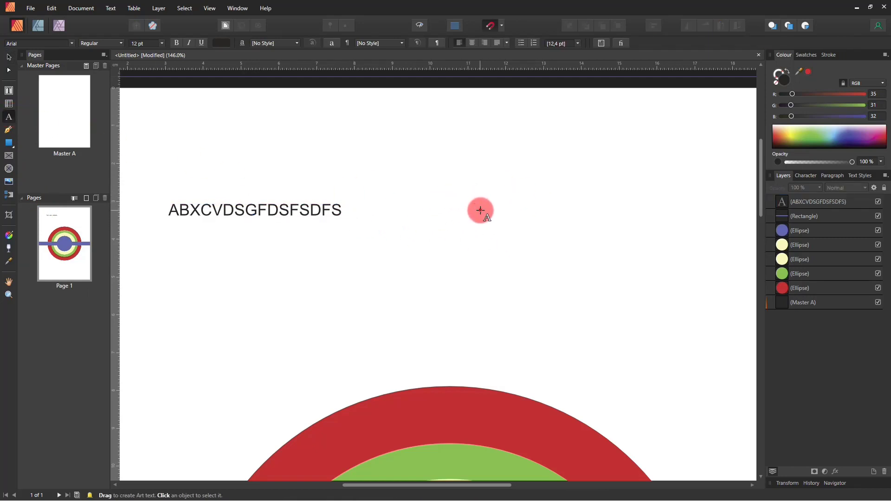
{"action": "left_click", "coordinate": [507, 27]}
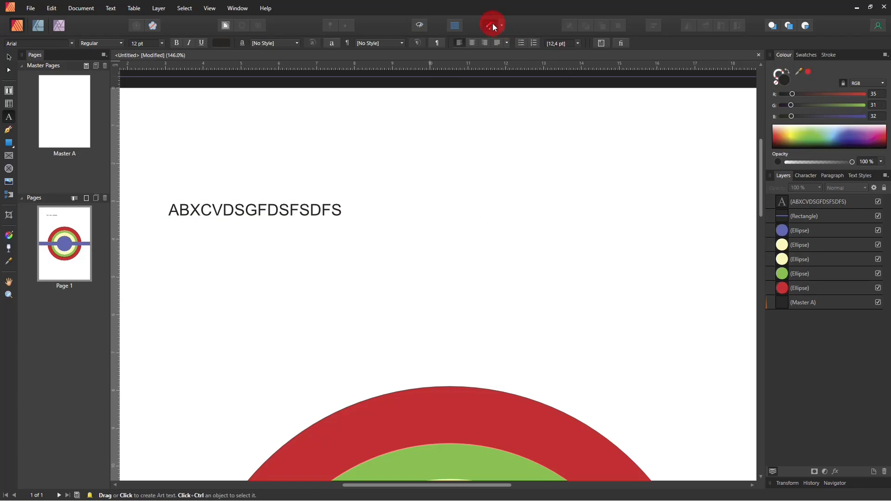
{"action": "left_click", "coordinate": [492, 207]}
{"action": "type", "text": "SDGFDFGD"}
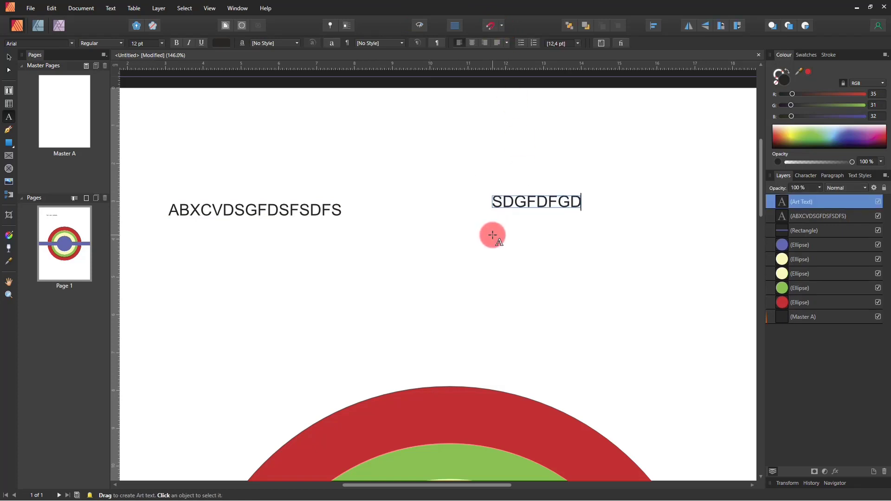
{"action": "type", "text": "ASDADSAS"}
{"action": "key", "text": "Escape"}
{"action": "left_click", "coordinate": [8, 56]}
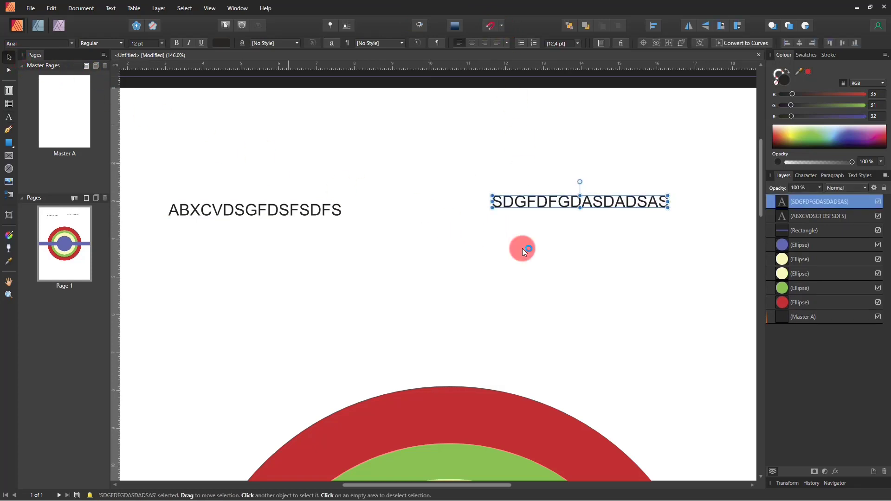
{"action": "left_click", "coordinate": [542, 218]}
{"action": "left_click", "coordinate": [542, 203]}
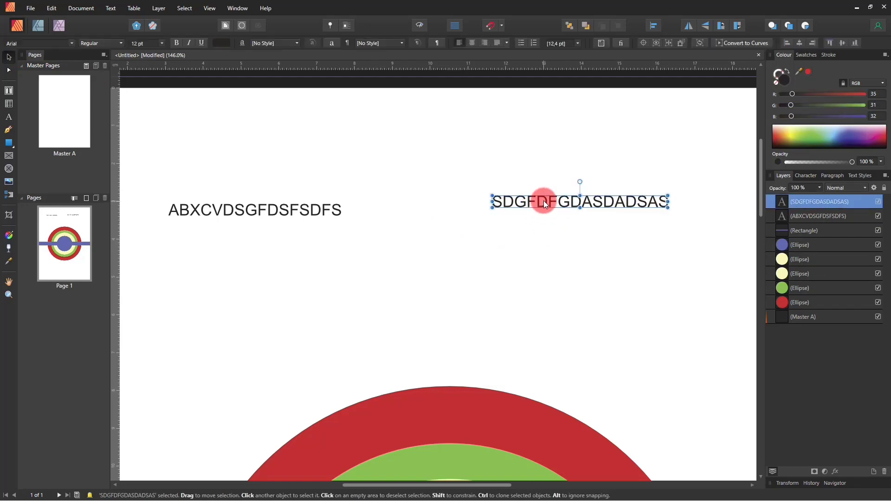
{"action": "left_click_drag", "start_coordinate": [544, 202], "coordinate": [532, 209]}
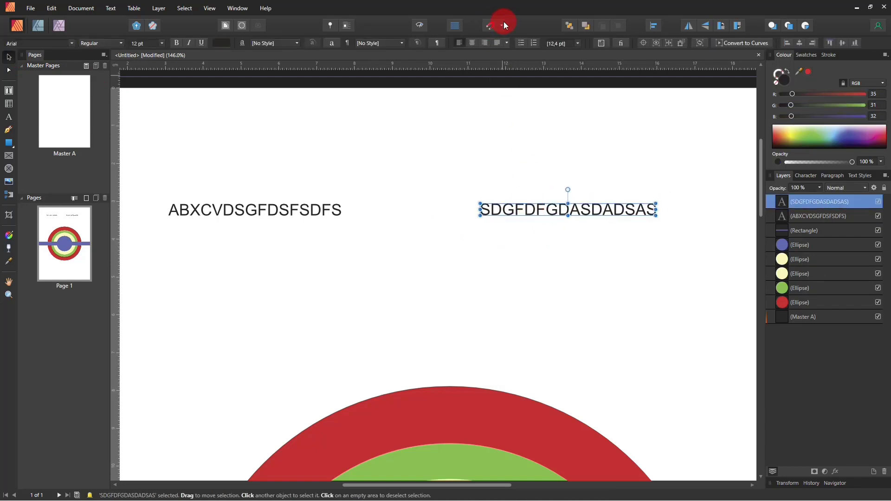
Snap the right header level with the left one and pull two horizontal guides down to the headers
{"action": "left_click", "coordinate": [503, 21]}
{"action": "left_click", "coordinate": [491, 30]}
{"action": "left_click", "coordinate": [502, 25]}
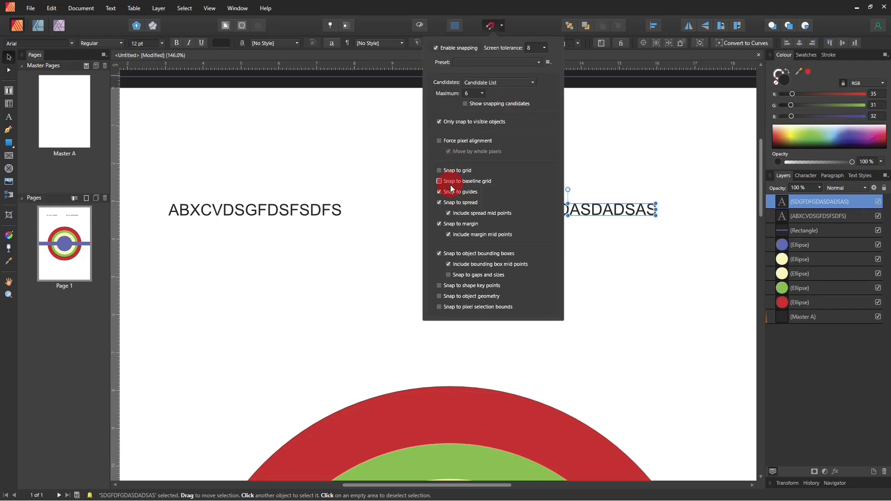
{"action": "left_click", "coordinate": [530, 18]}
{"action": "left_click_drag", "start_coordinate": [525, 210], "coordinate": [480, 210]}
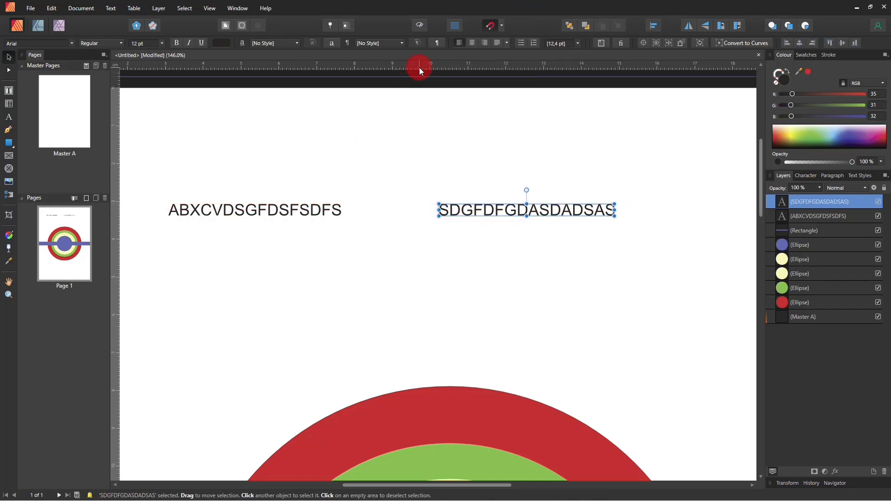
{"action": "left_click_drag", "start_coordinate": [419, 68], "coordinate": [411, 203]}
{"action": "left_click_drag", "start_coordinate": [404, 68], "coordinate": [378, 216]}
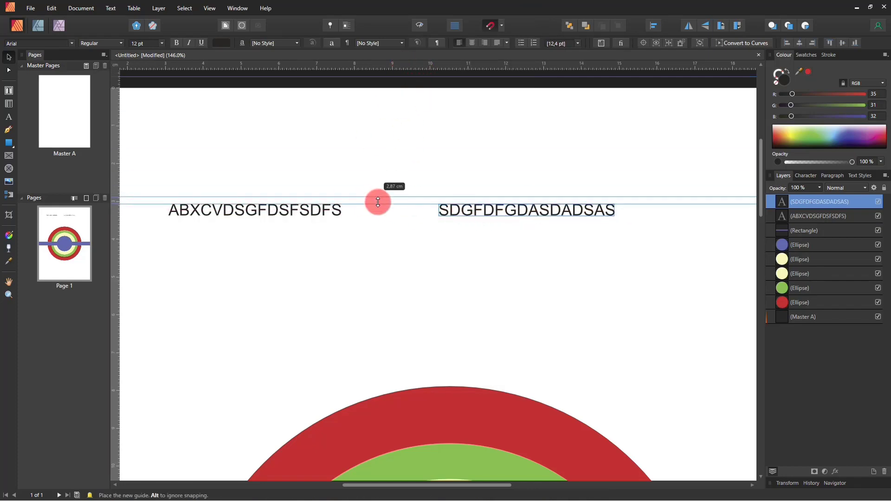
Zoom in, re-snap the right header level with the left, and remove the lower guide
{"action": "key", "text": "z"}
{"action": "mouse_move", "coordinate": [325, 205]}
{"action": "left_mouse_down"}
{"action": "mouse_move", "coordinate": [509, 155]}
{"action": "mouse_move", "coordinate": [280, 215]}
{"action": "mouse_move", "coordinate": [441, 191]}
{"action": "mouse_move", "coordinate": [432, 206]}
{"action": "mouse_move", "coordinate": [527, 166]}
{"action": "mouse_move", "coordinate": [368, 209]}
{"action": "mouse_move", "coordinate": [256, 226]}
{"action": "mouse_move", "coordinate": [489, 219]}
{"action": "mouse_move", "coordinate": [358, 209]}
{"action": "mouse_move", "coordinate": [453, 176]}
{"action": "mouse_move", "coordinate": [378, 189]}
{"action": "mouse_move", "coordinate": [447, 219]}
{"action": "mouse_move", "coordinate": [366, 216]}
{"action": "mouse_move", "coordinate": [356, 205]}
{"action": "mouse_move", "coordinate": [173, 215]}
{"action": "left_mouse_up"}
{"action": "scroll", "coordinate": [371, 209], "scroll_direction": "down", "scroll_amount": 3}
{"action": "key", "text": "v"}
{"action": "left_click", "coordinate": [462, 214]}
{"action": "mouse_move", "coordinate": [463, 215]}
{"action": "left_mouse_down"}
{"action": "mouse_move", "coordinate": [432, 205]}
{"action": "mouse_move", "coordinate": [443, 212]}
{"action": "left_mouse_up"}
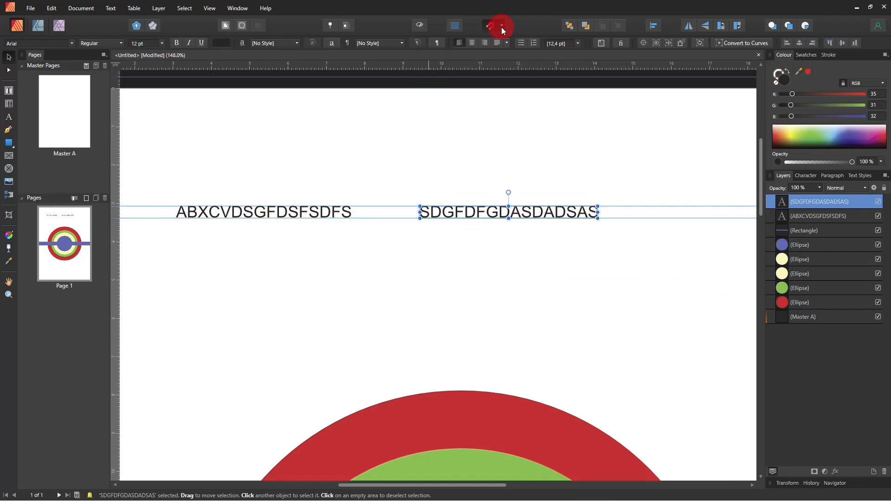
{"action": "left_click", "coordinate": [501, 26]}
{"action": "left_click", "coordinate": [338, 160]}
{"action": "mouse_move", "coordinate": [453, 214]}
{"action": "left_mouse_down"}
{"action": "mouse_move", "coordinate": [472, 211]}
{"action": "mouse_move", "coordinate": [456, 222]}
{"action": "mouse_move", "coordinate": [404, 37]}
{"action": "left_mouse_up"}
{"action": "left_click_drag", "start_coordinate": [390, 219], "coordinate": [394, 32]}
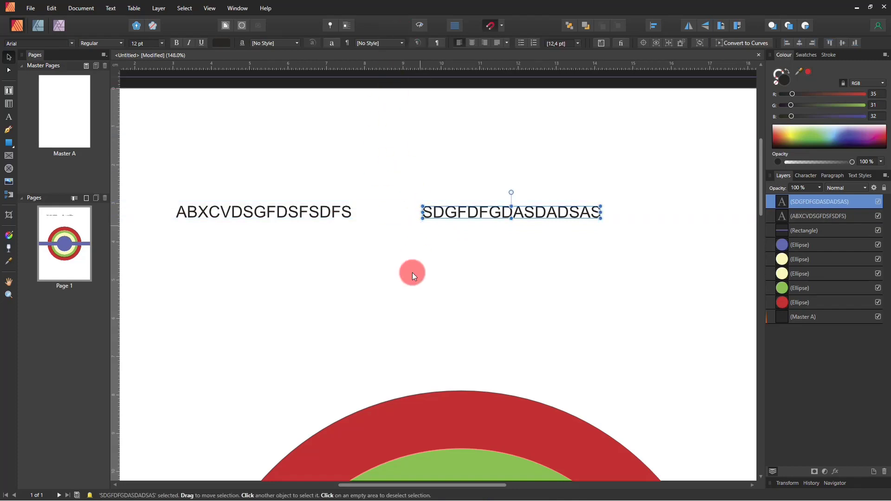
Zoom in on the headers and shift the SDGFDFGDASDADSAS header further right
{"action": "left_click", "coordinate": [467, 320], "text": "alt"}
{"action": "scroll", "coordinate": [416, 133], "scroll_direction": "down", "scroll_amount": 3}
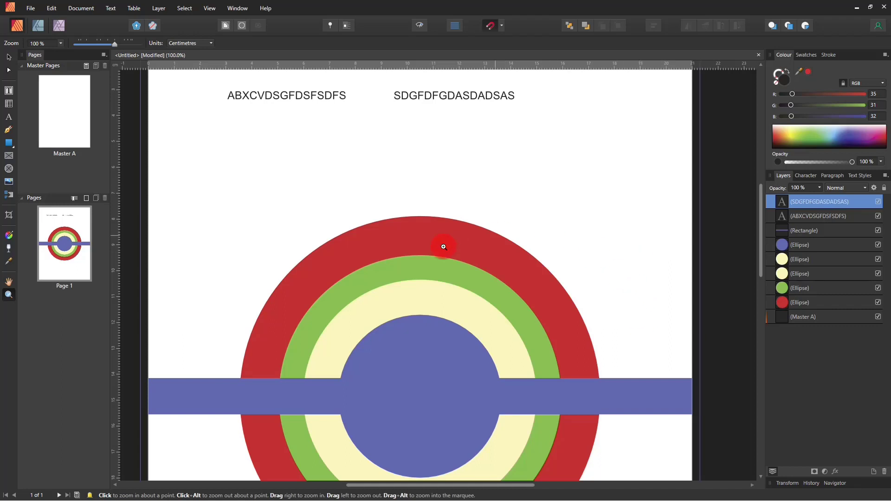
{"action": "mouse_move", "coordinate": [438, 225]}
{"action": "left_mouse_down"}
{"action": "mouse_move", "coordinate": [571, 238]}
{"action": "mouse_move", "coordinate": [374, 255]}
{"action": "left_mouse_up"}
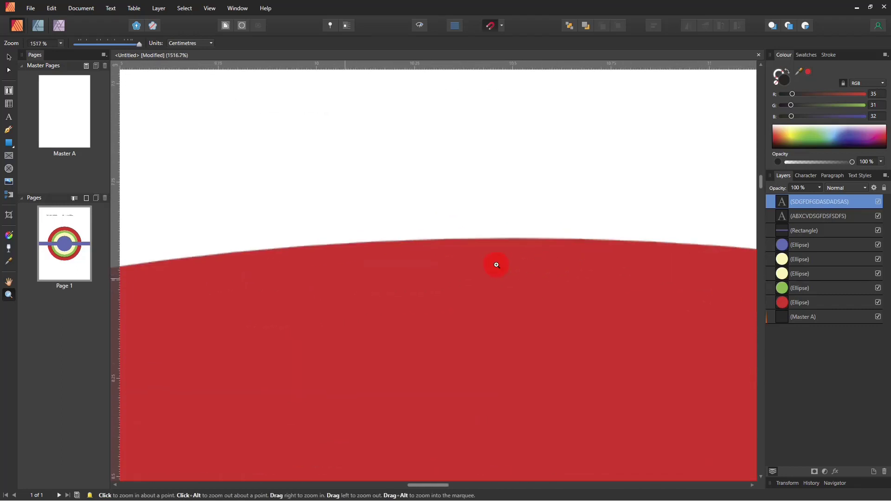
{"action": "mouse_move", "coordinate": [469, 240]}
{"action": "left_mouse_down"}
{"action": "mouse_move", "coordinate": [441, 207]}
{"action": "mouse_move", "coordinate": [400, 218]}
{"action": "left_mouse_up"}
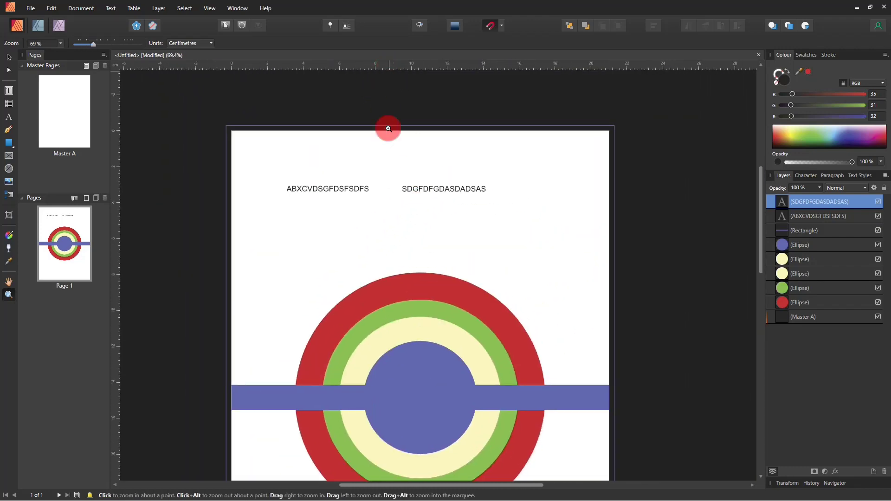
{"action": "left_click_drag", "start_coordinate": [388, 129], "coordinate": [379, 190]}
{"action": "key", "text": "v"}
{"action": "left_click_drag", "start_coordinate": [449, 228], "coordinate": [617, 230]}
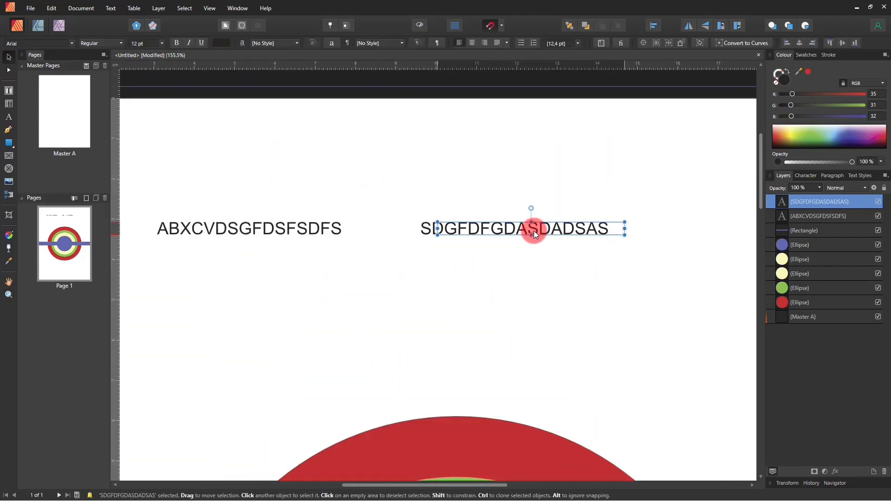
Add two horizontal guides framing the header line and move the right header onto them
{"action": "left_click_drag", "start_coordinate": [504, 65], "coordinate": [512, 222]}
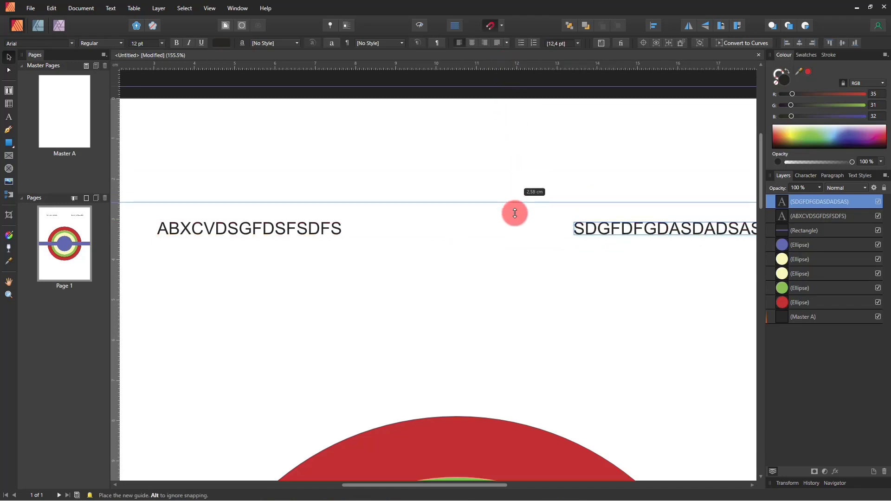
{"action": "left_click_drag", "start_coordinate": [454, 67], "coordinate": [462, 234]}
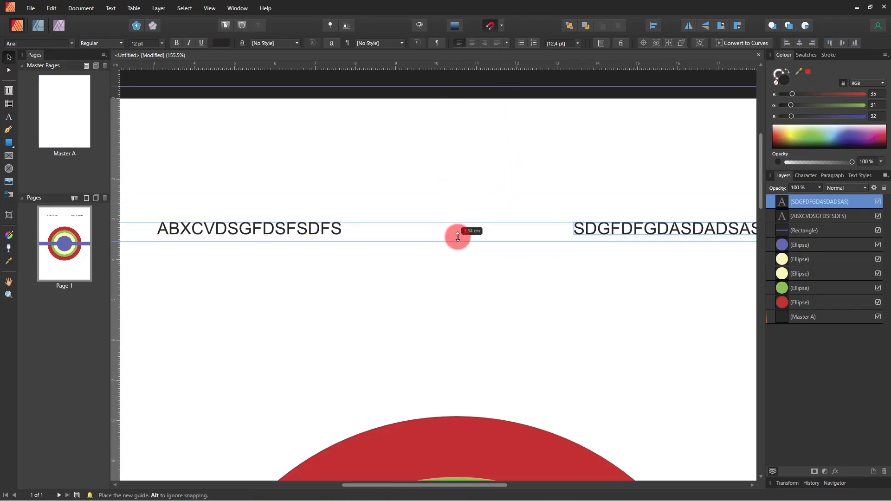
{"action": "mouse_move", "coordinate": [619, 230]}
{"action": "left_mouse_down"}
{"action": "mouse_move", "coordinate": [597, 236]}
{"action": "mouse_move", "coordinate": [632, 231]}
{"action": "left_mouse_up"}
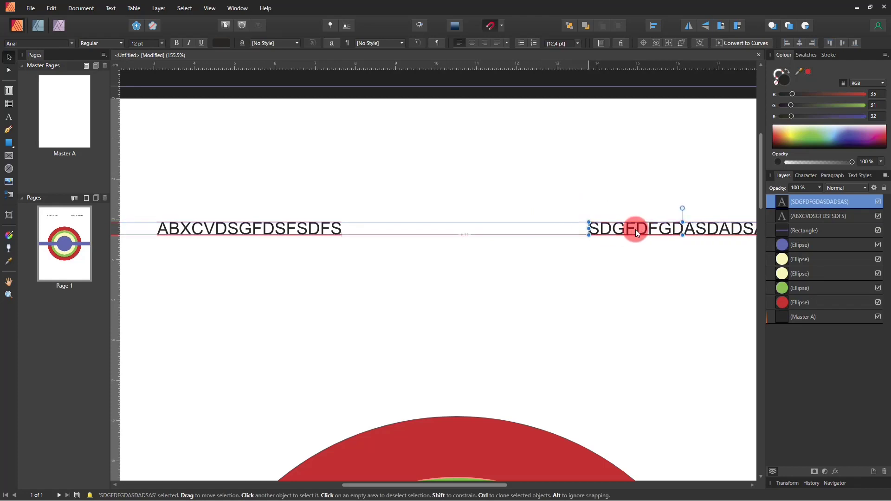
{"action": "key", "text": "z"}
{"action": "left_click_drag", "start_coordinate": [537, 279], "coordinate": [453, 265]}
{"action": "mouse_move", "coordinate": [463, 223]}
{"action": "left_mouse_down"}
{"action": "mouse_move", "coordinate": [450, 245]}
{"action": "mouse_move", "coordinate": [442, 237]}
{"action": "left_mouse_up"}
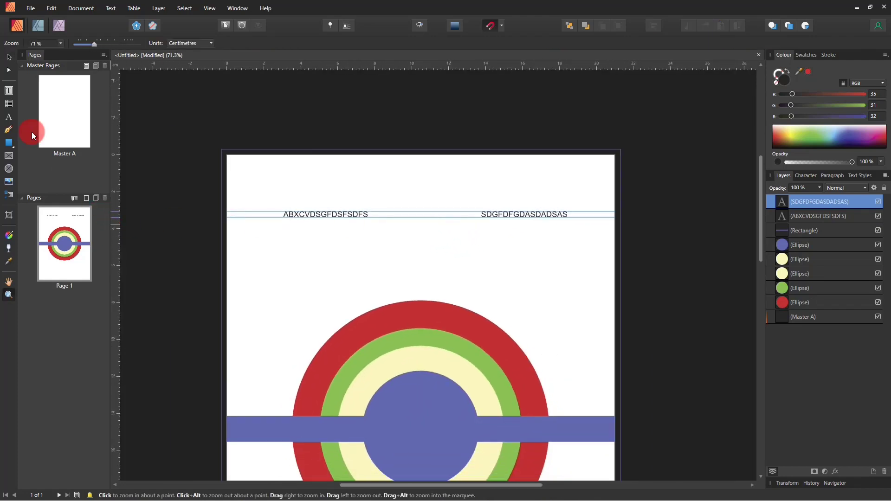
Add vertical guides near the left edge and at 17.46 cm, fitting the right header past them
{"action": "left_click", "coordinate": [7, 57]}
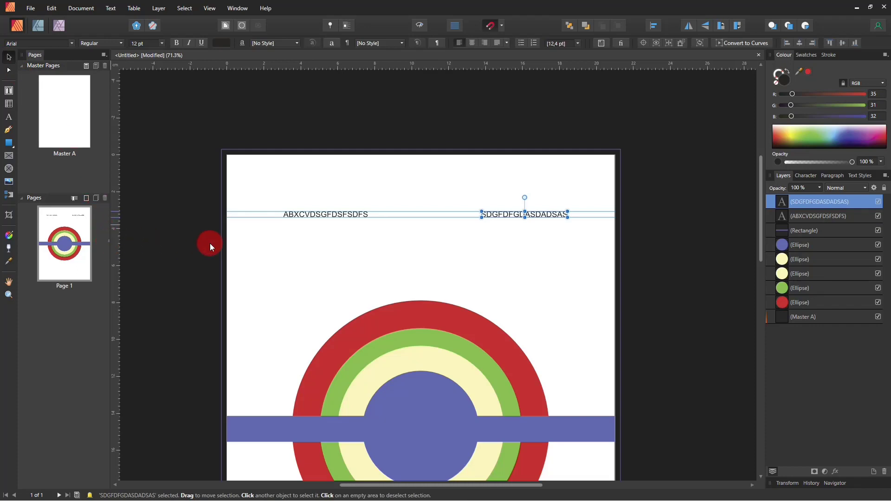
{"action": "left_click_drag", "start_coordinate": [117, 264], "coordinate": [293, 296]}
{"action": "left_click_drag", "start_coordinate": [113, 326], "coordinate": [549, 364]}
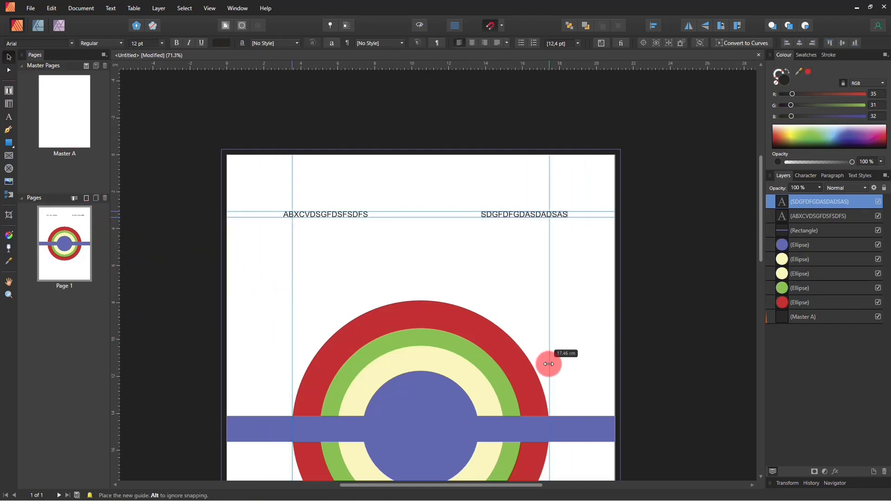
{"action": "left_click_drag", "start_coordinate": [530, 213], "coordinate": [580, 214]}
{"action": "left_click_drag", "start_coordinate": [521, 214], "coordinate": [549, 214]}
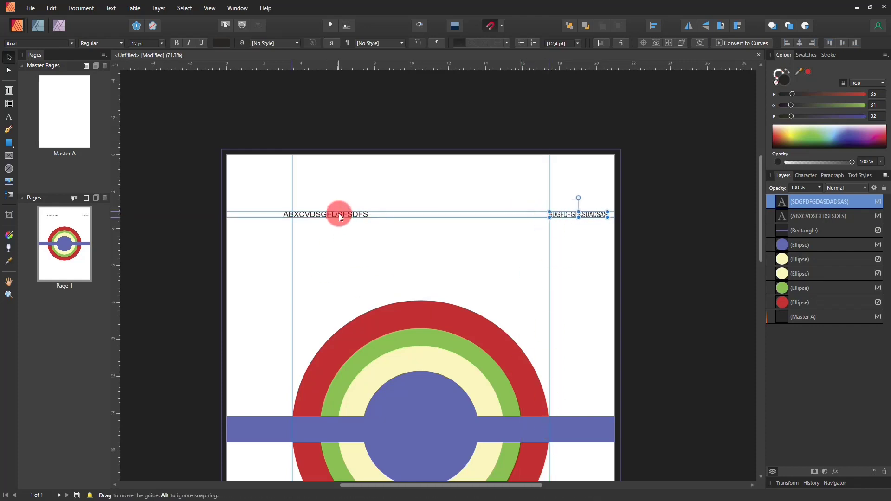
Replace the ABXCVDSGFDSFDFS header with a copy of SDGFDFGDASDADSAS at the left margin
{"action": "left_click_drag", "start_coordinate": [339, 214], "coordinate": [303, 217]}
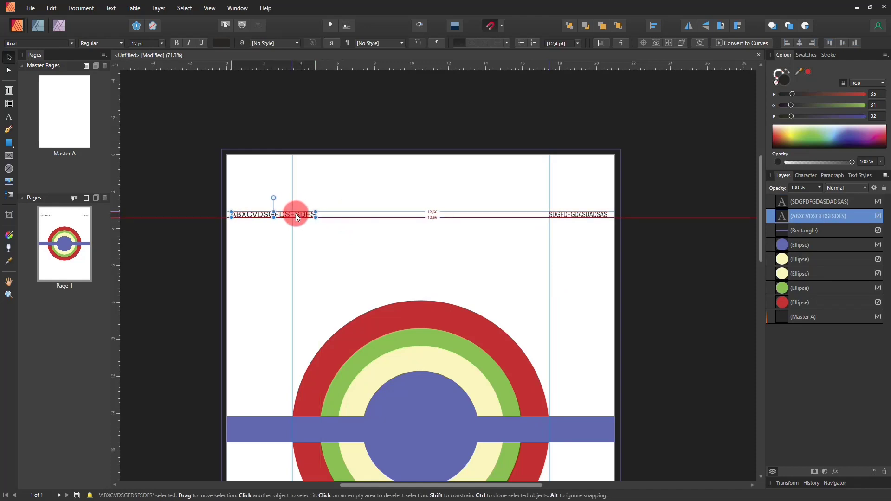
{"action": "left_click_drag", "start_coordinate": [320, 217], "coordinate": [284, 219]}
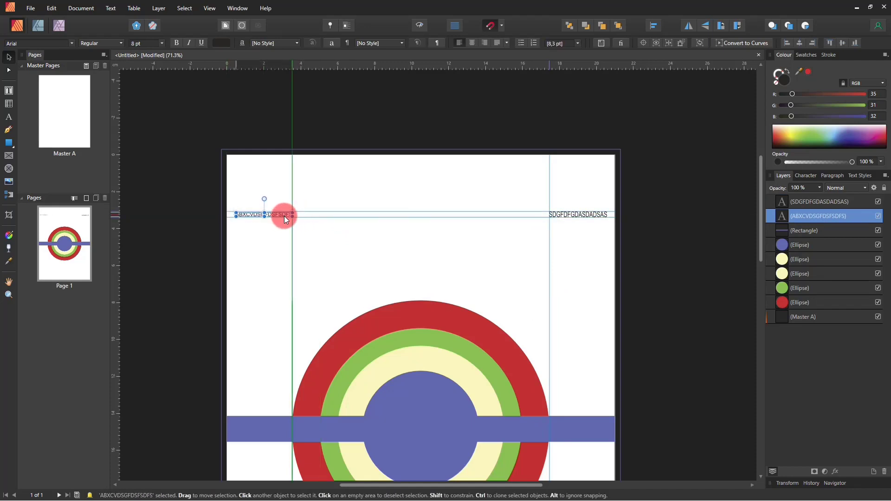
{"action": "key", "text": "ctrl+z"}
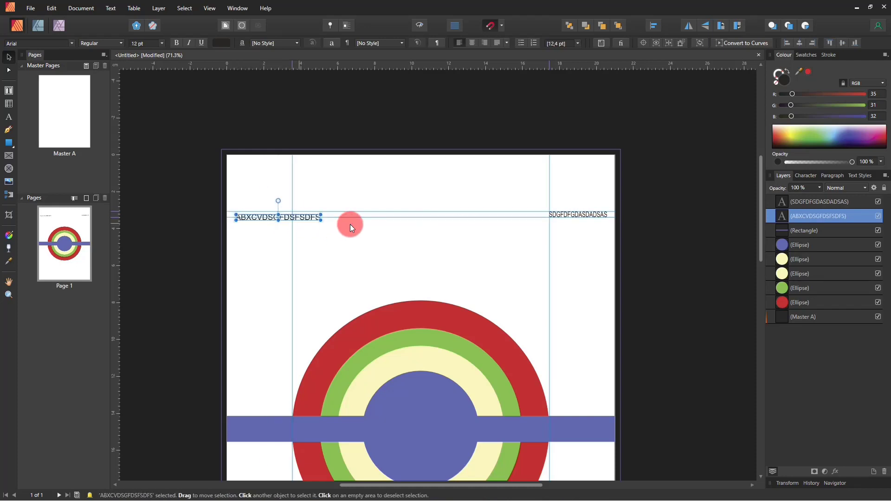
{"action": "key", "text": "Delete"}
{"action": "left_click", "coordinate": [592, 216]}
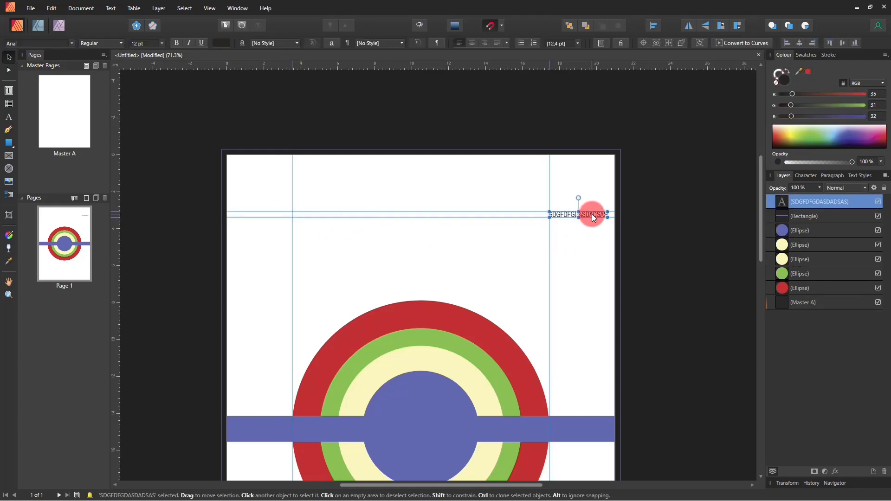
{"action": "left_click_drag", "start_coordinate": [540, 216], "coordinate": [275, 213]}
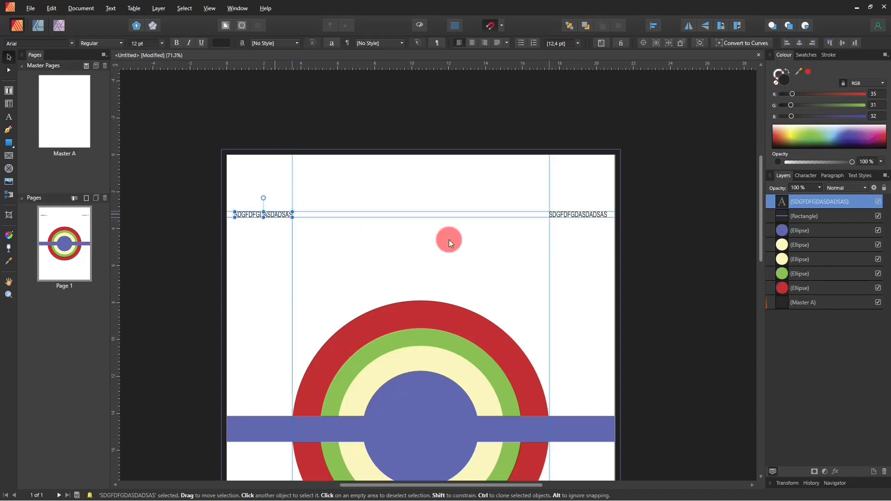
{"action": "left_click", "coordinate": [586, 296]}
{"action": "key", "text": "z"}
{"action": "mouse_move", "coordinate": [587, 295]}
{"action": "left_mouse_down"}
{"action": "mouse_move", "coordinate": [343, 315]}
{"action": "mouse_move", "coordinate": [362, 233]}
{"action": "mouse_move", "coordinate": [418, 227]}
{"action": "left_mouse_up"}
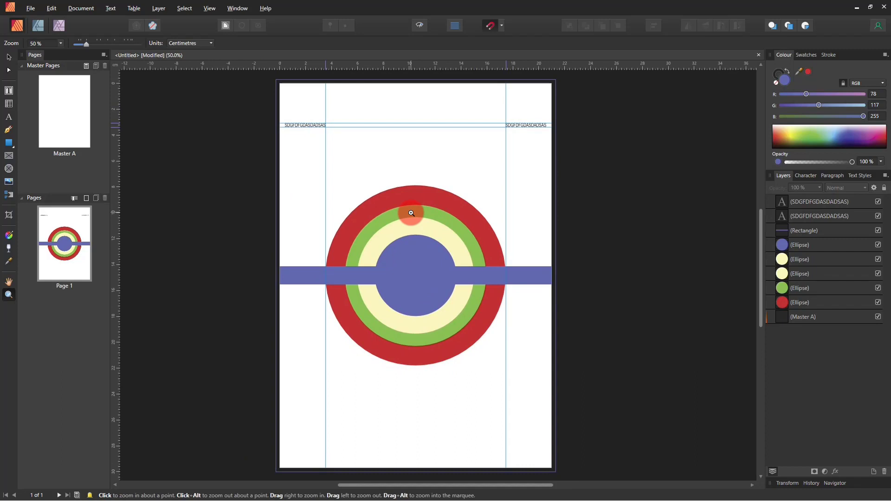
Show the History panel and briefly open the Snapping Manager
{"action": "left_click", "coordinate": [51, 8]}
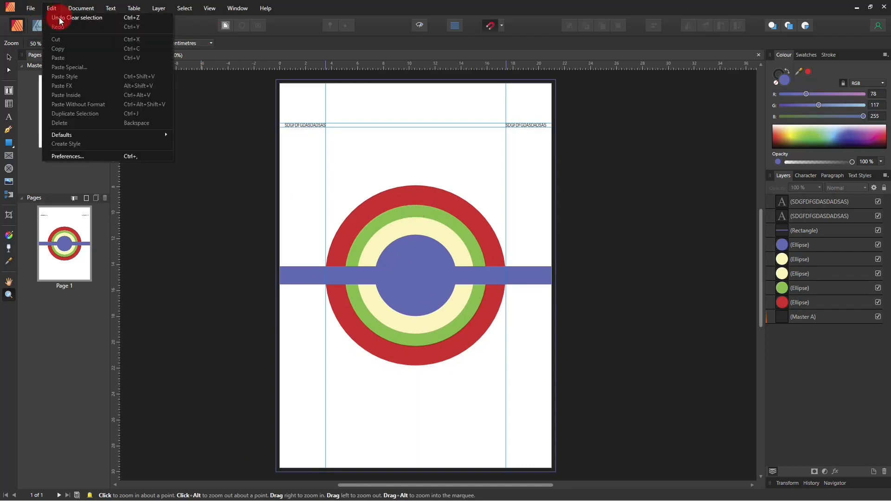
{"action": "left_click", "coordinate": [809, 484]}
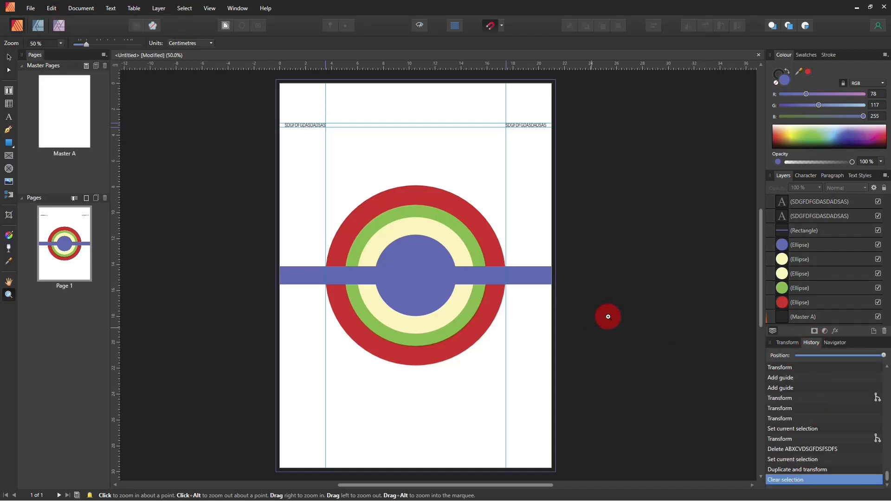
{"action": "left_click", "coordinate": [8, 58]}
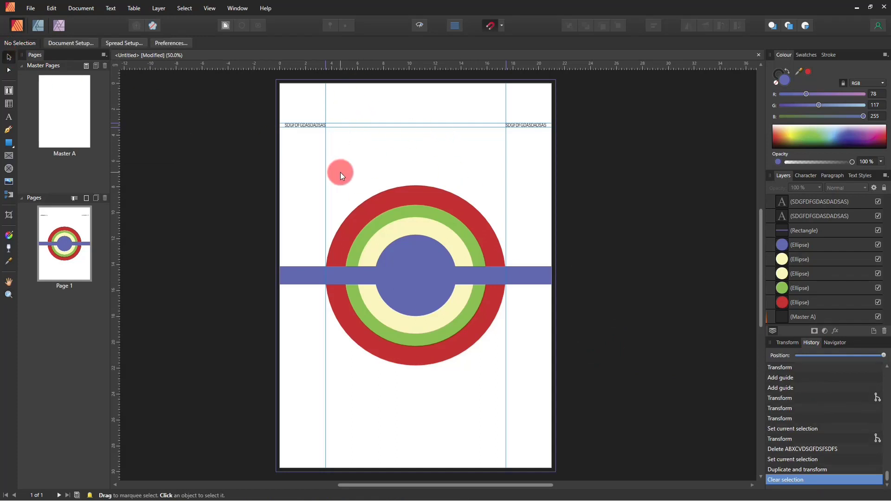
{"action": "left_click", "coordinate": [216, 10]}
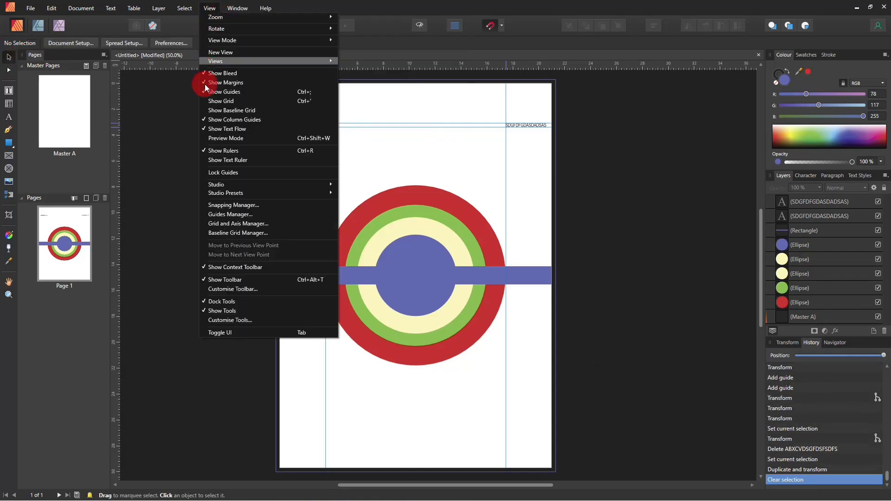
{"action": "left_click", "coordinate": [223, 206]}
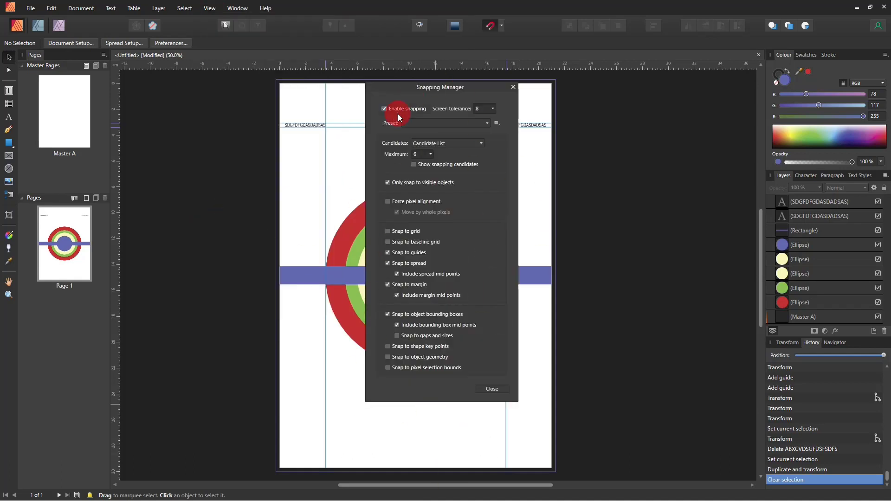
{"action": "left_click", "coordinate": [491, 390]}
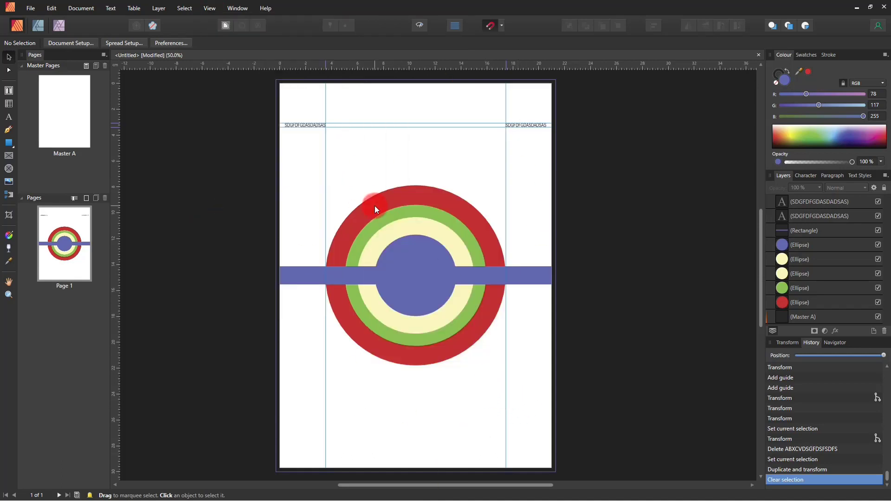
Turn Show Guides and Show Rulers off and back on
{"action": "left_click", "coordinate": [207, 8]}
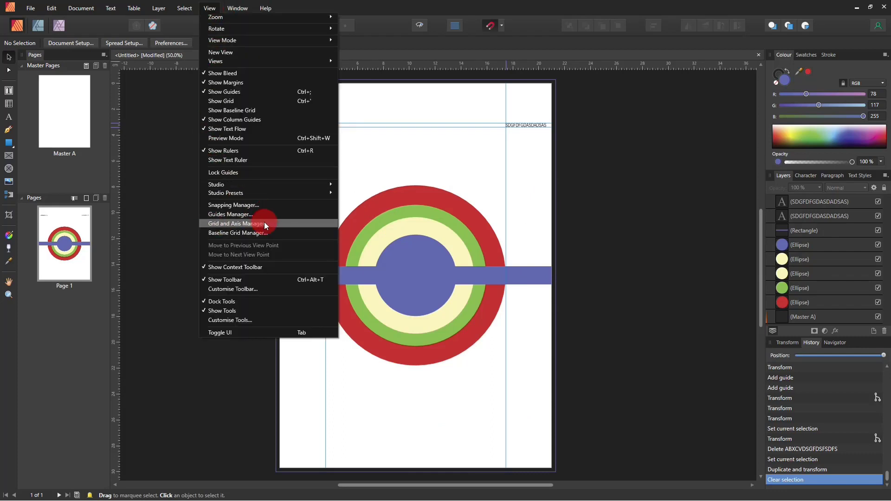
{"action": "left_click", "coordinate": [234, 93]}
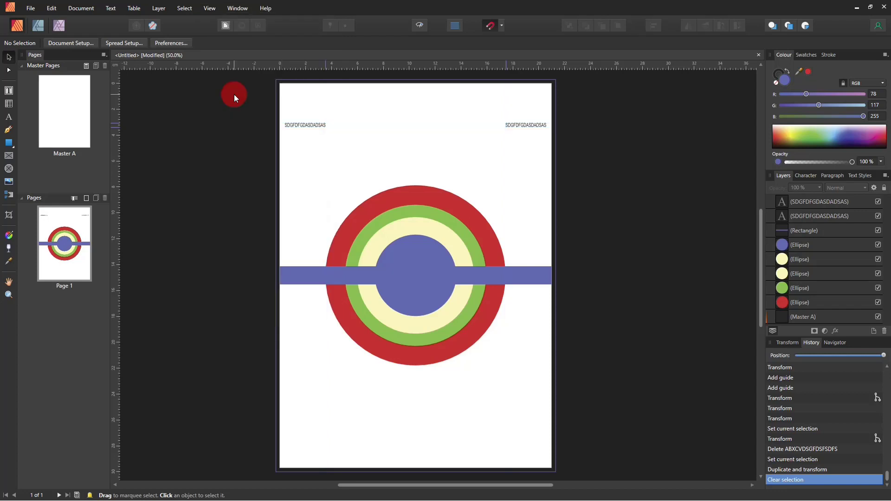
{"action": "left_click", "coordinate": [211, 9]}
{"action": "left_click", "coordinate": [224, 92]}
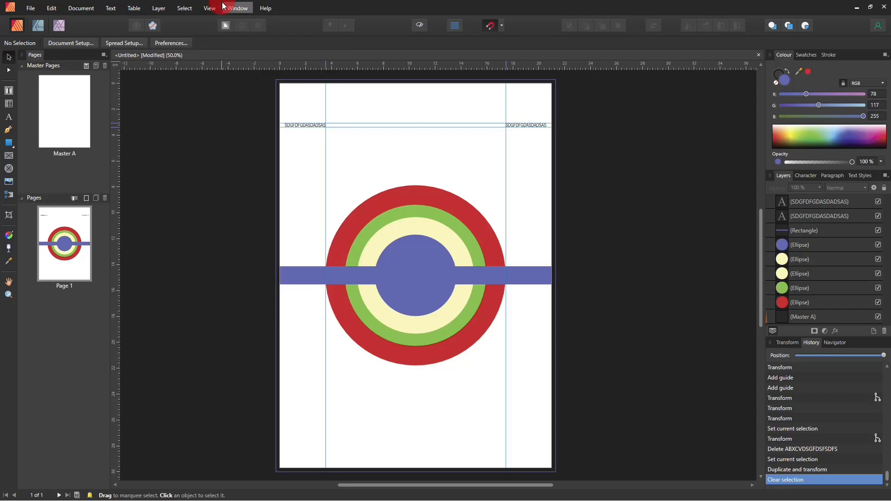
{"action": "left_click", "coordinate": [218, 8]}
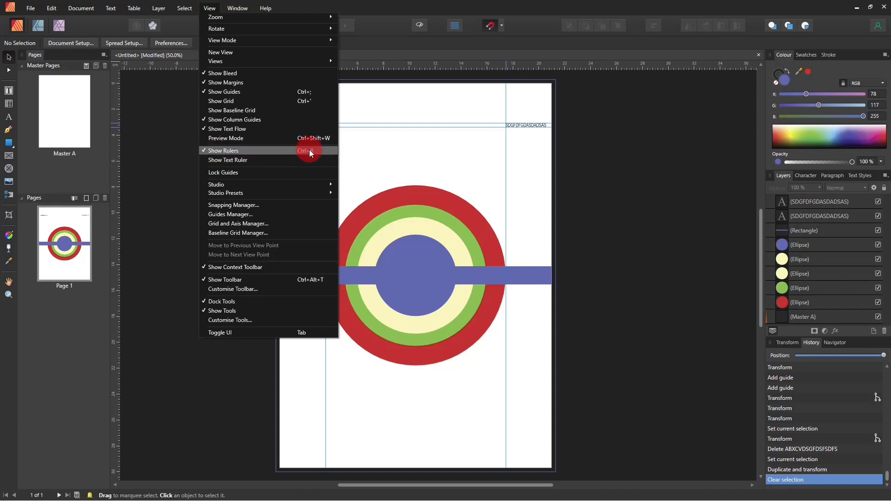
{"action": "left_click", "coordinate": [309, 150]}
{"action": "left_click", "coordinate": [213, 10]}
{"action": "left_click", "coordinate": [230, 150]}
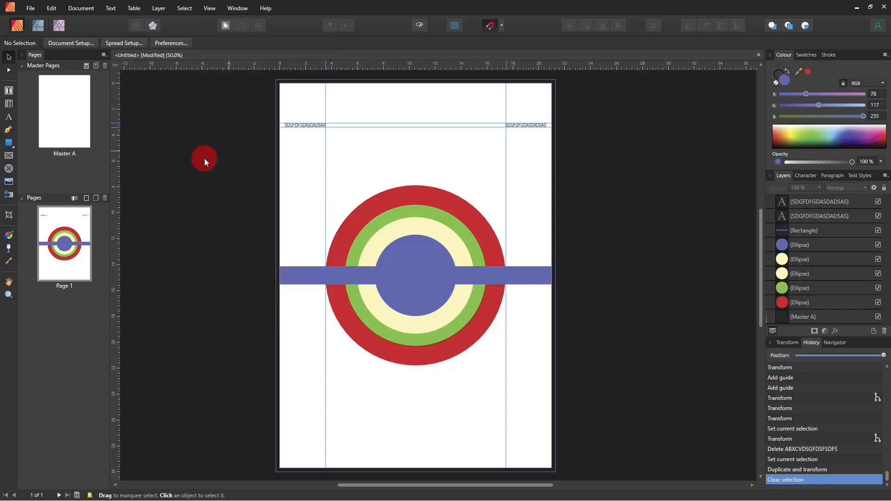